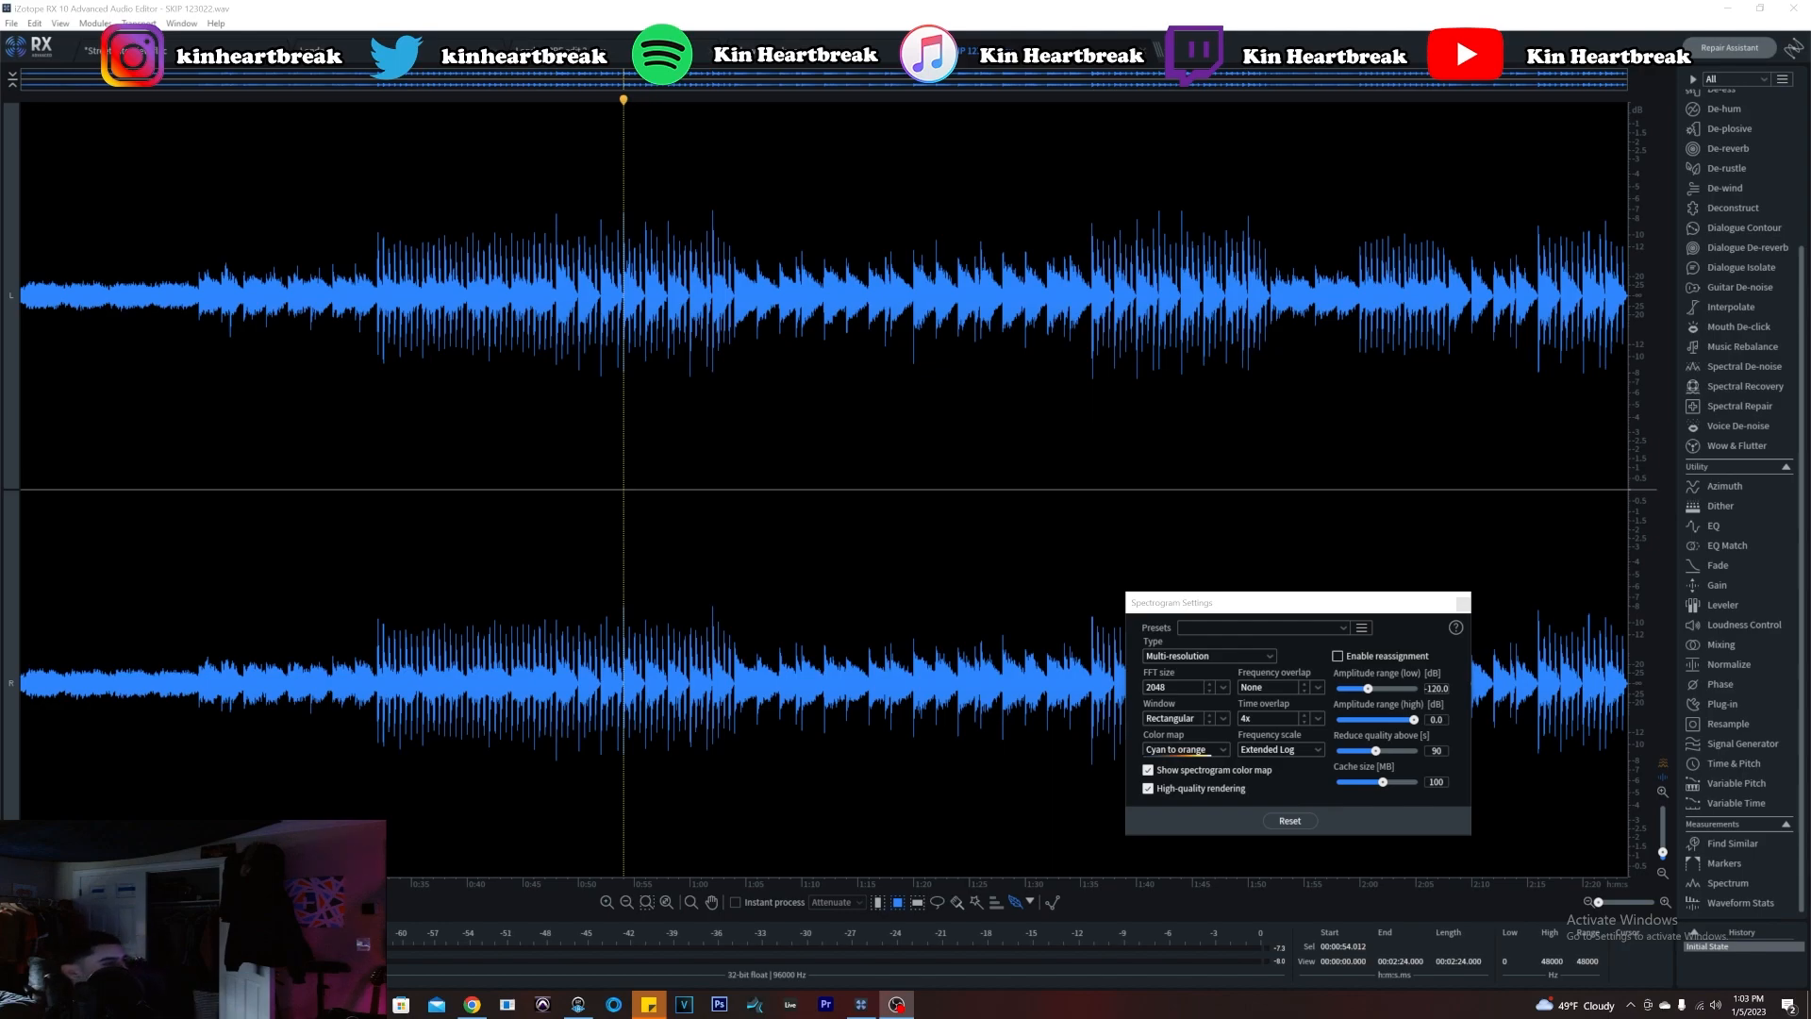
Close the Spectrogram Settings window
{"action": "left_click", "coordinate": [98, 903]}
{"action": "left_click_drag", "start_coordinate": [94, 903], "coordinate": [32, 903]}
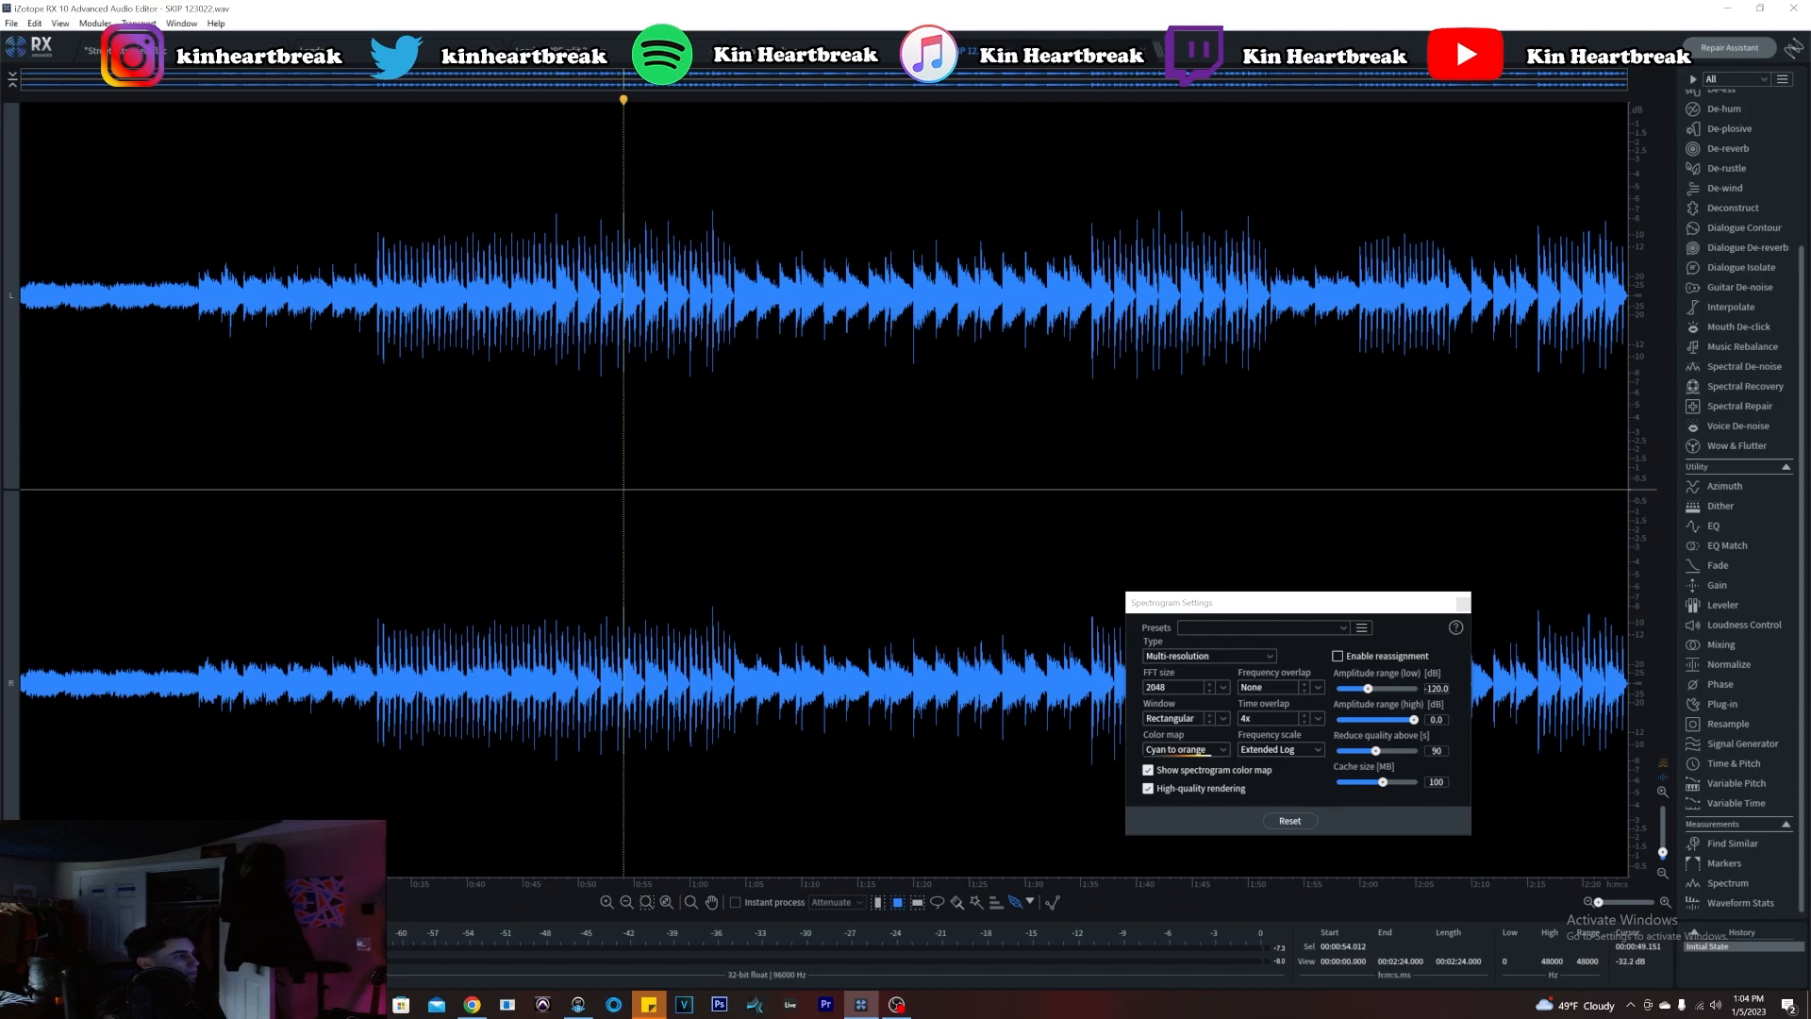
{"action": "left_click", "coordinate": [554, 319]}
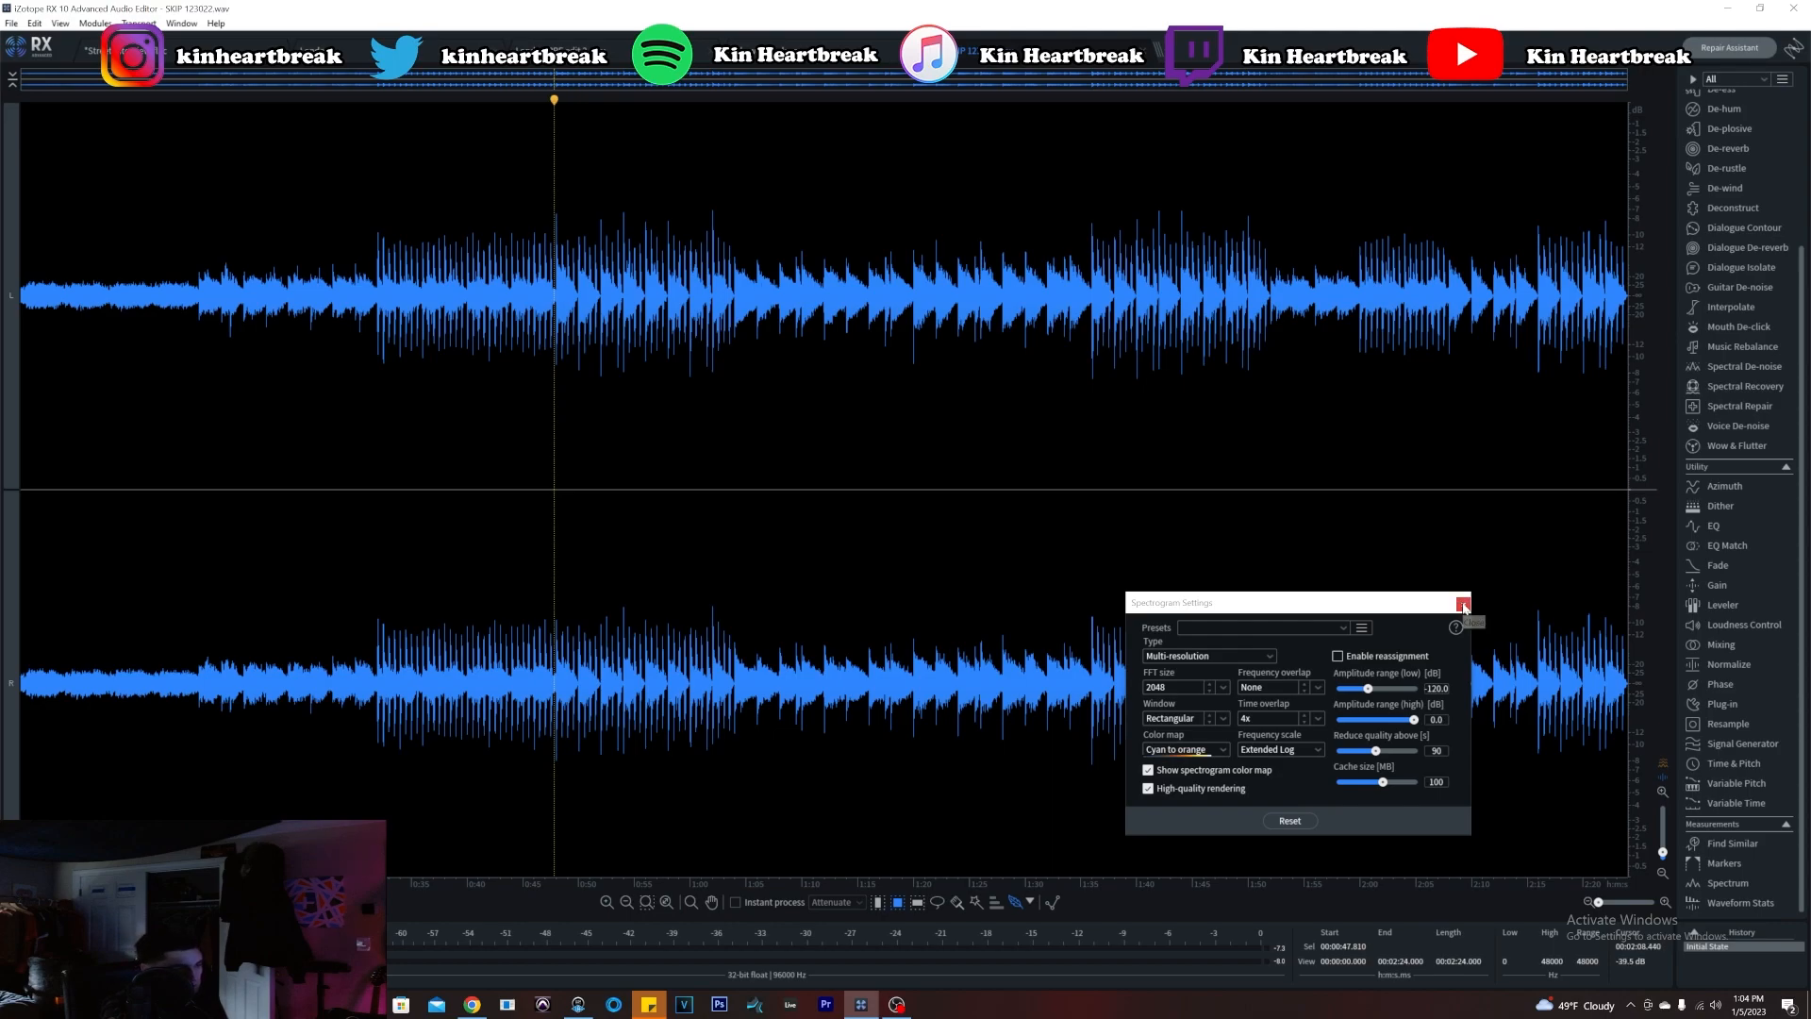
{"action": "left_click", "coordinate": [1463, 604]}
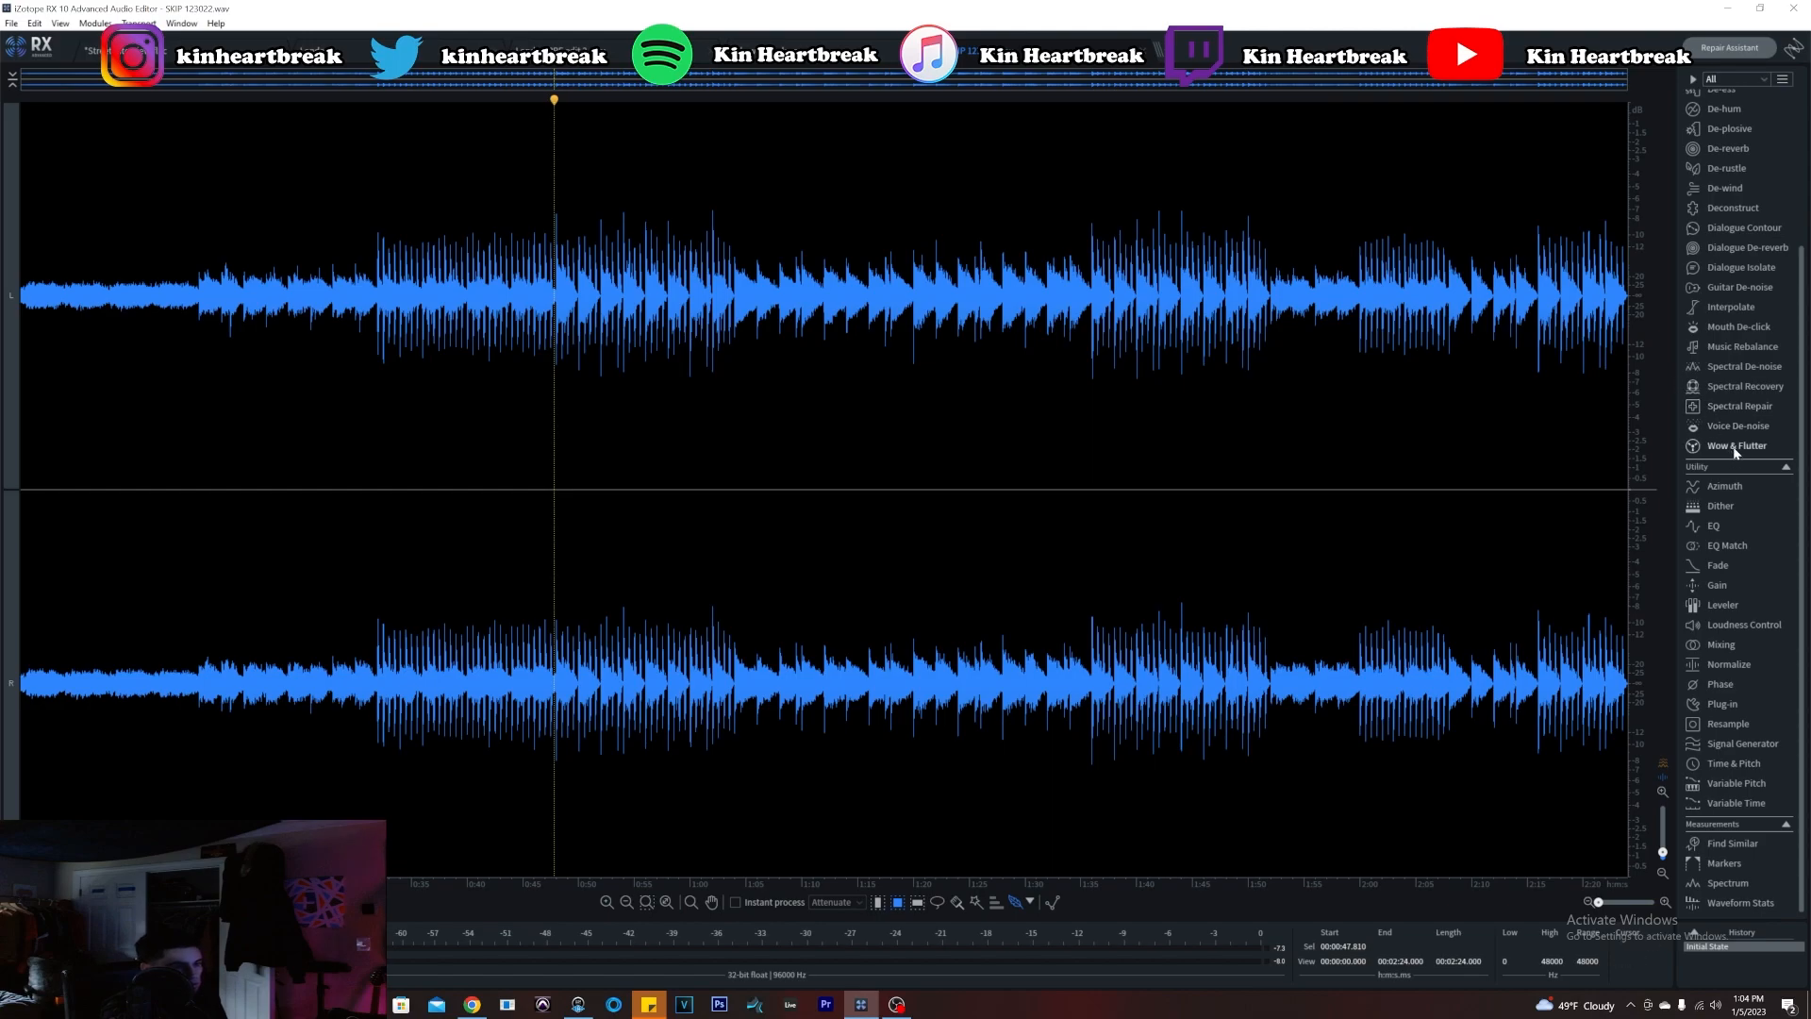
Compute the waveform statistics for the whole file and move the playhead to the left channel's true peak at sample-level detail
{"action": "left_click", "coordinate": [1741, 903]}
{"action": "left_click_drag", "start_coordinate": [427, 245], "coordinate": [917, 391]}
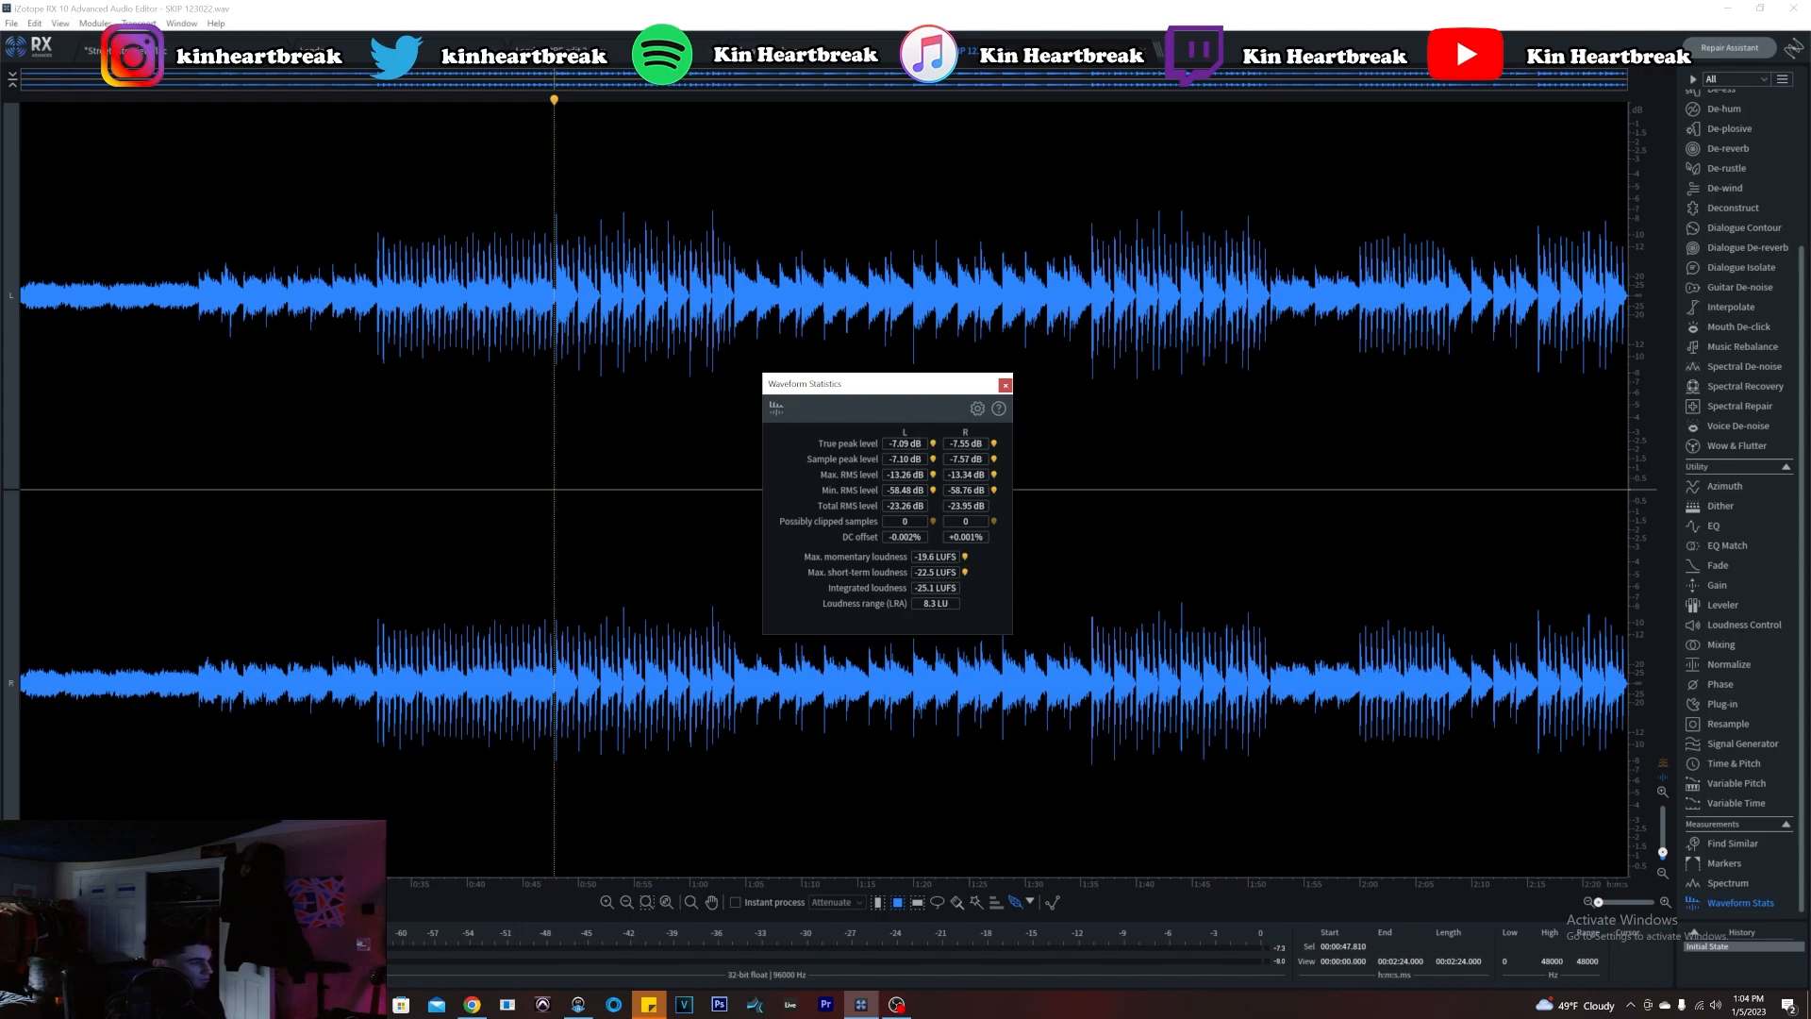
{"action": "left_click", "coordinate": [500, 321]}
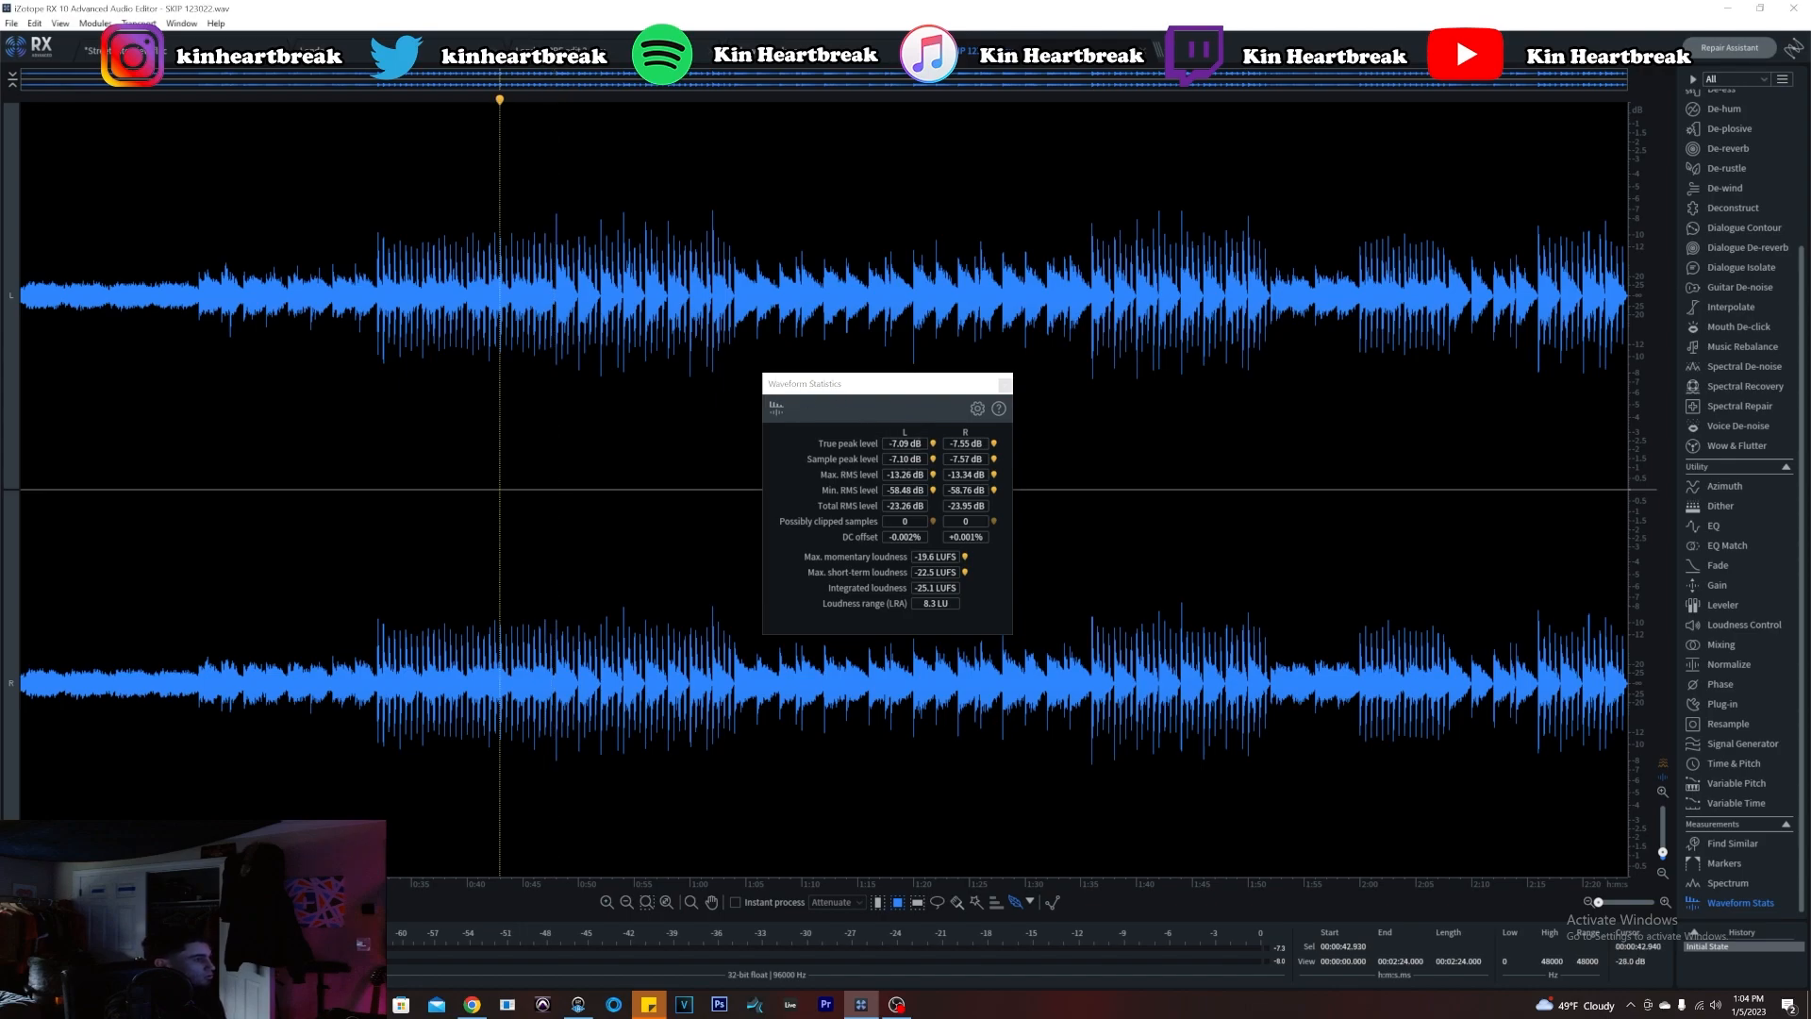
{"action": "left_click", "coordinate": [933, 445]}
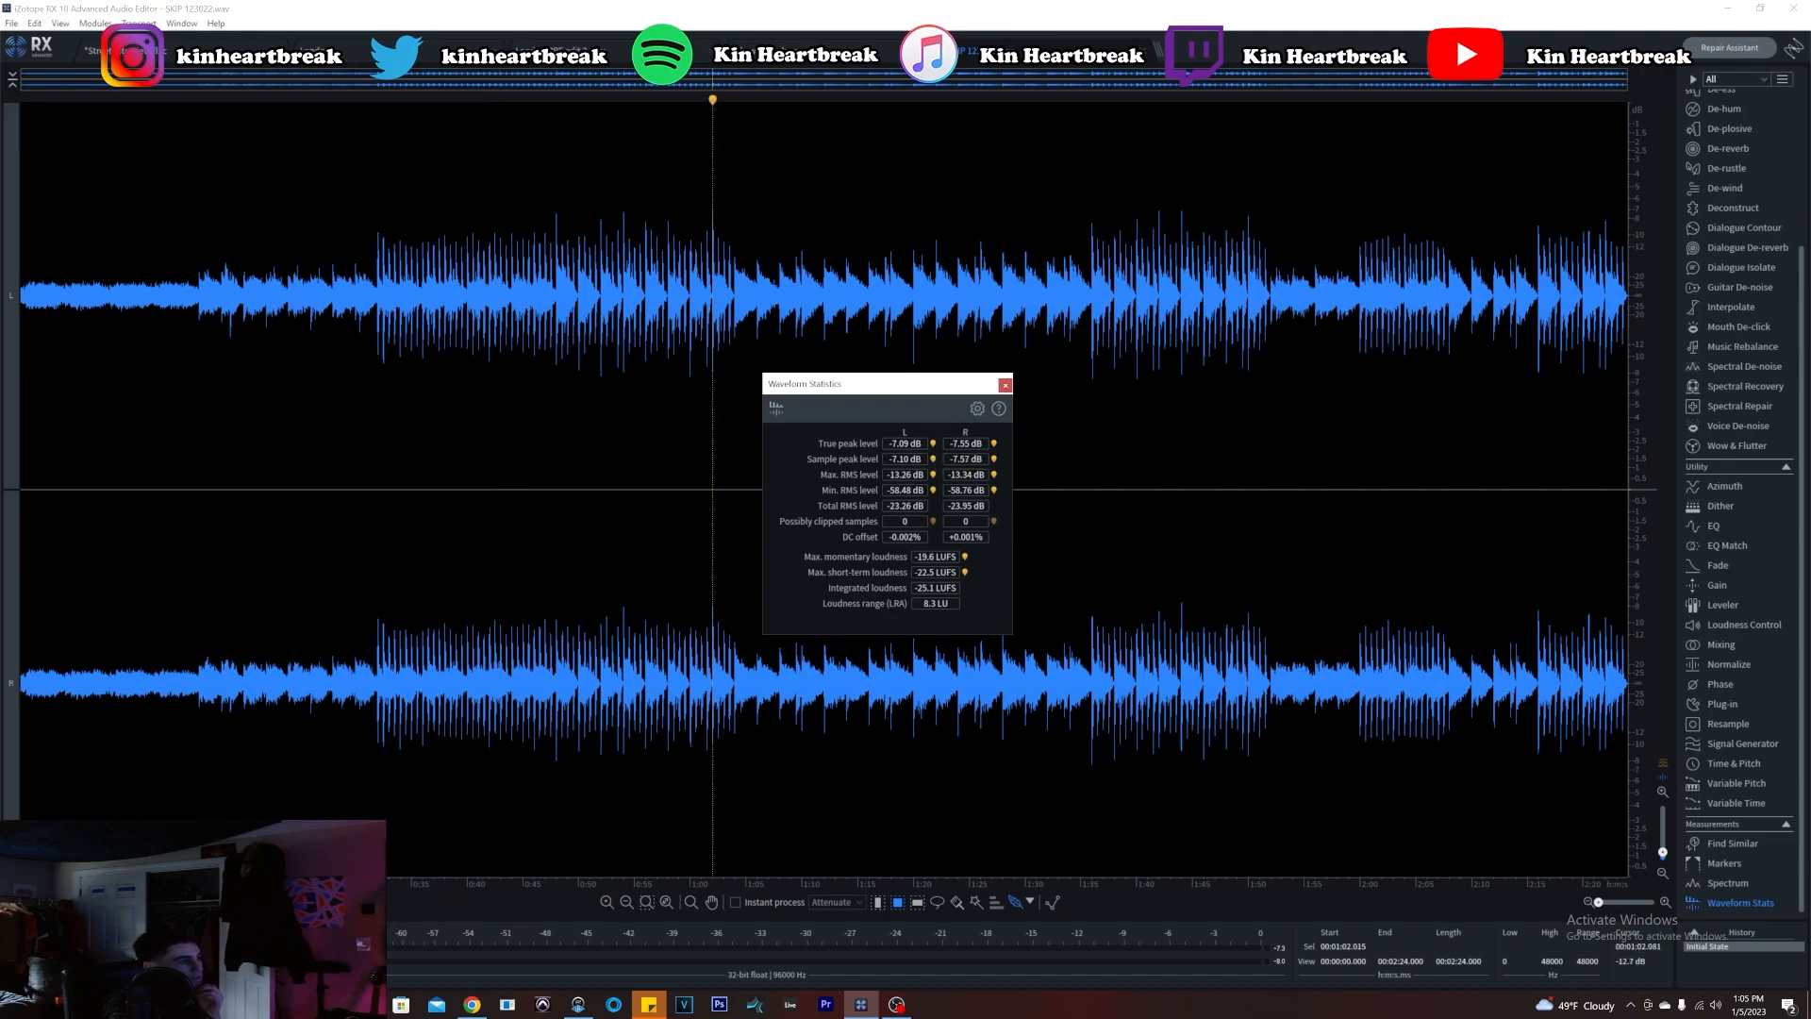
{"action": "scroll", "coordinate": [712, 295], "scroll_direction": "up", "scroll_amount": 8}
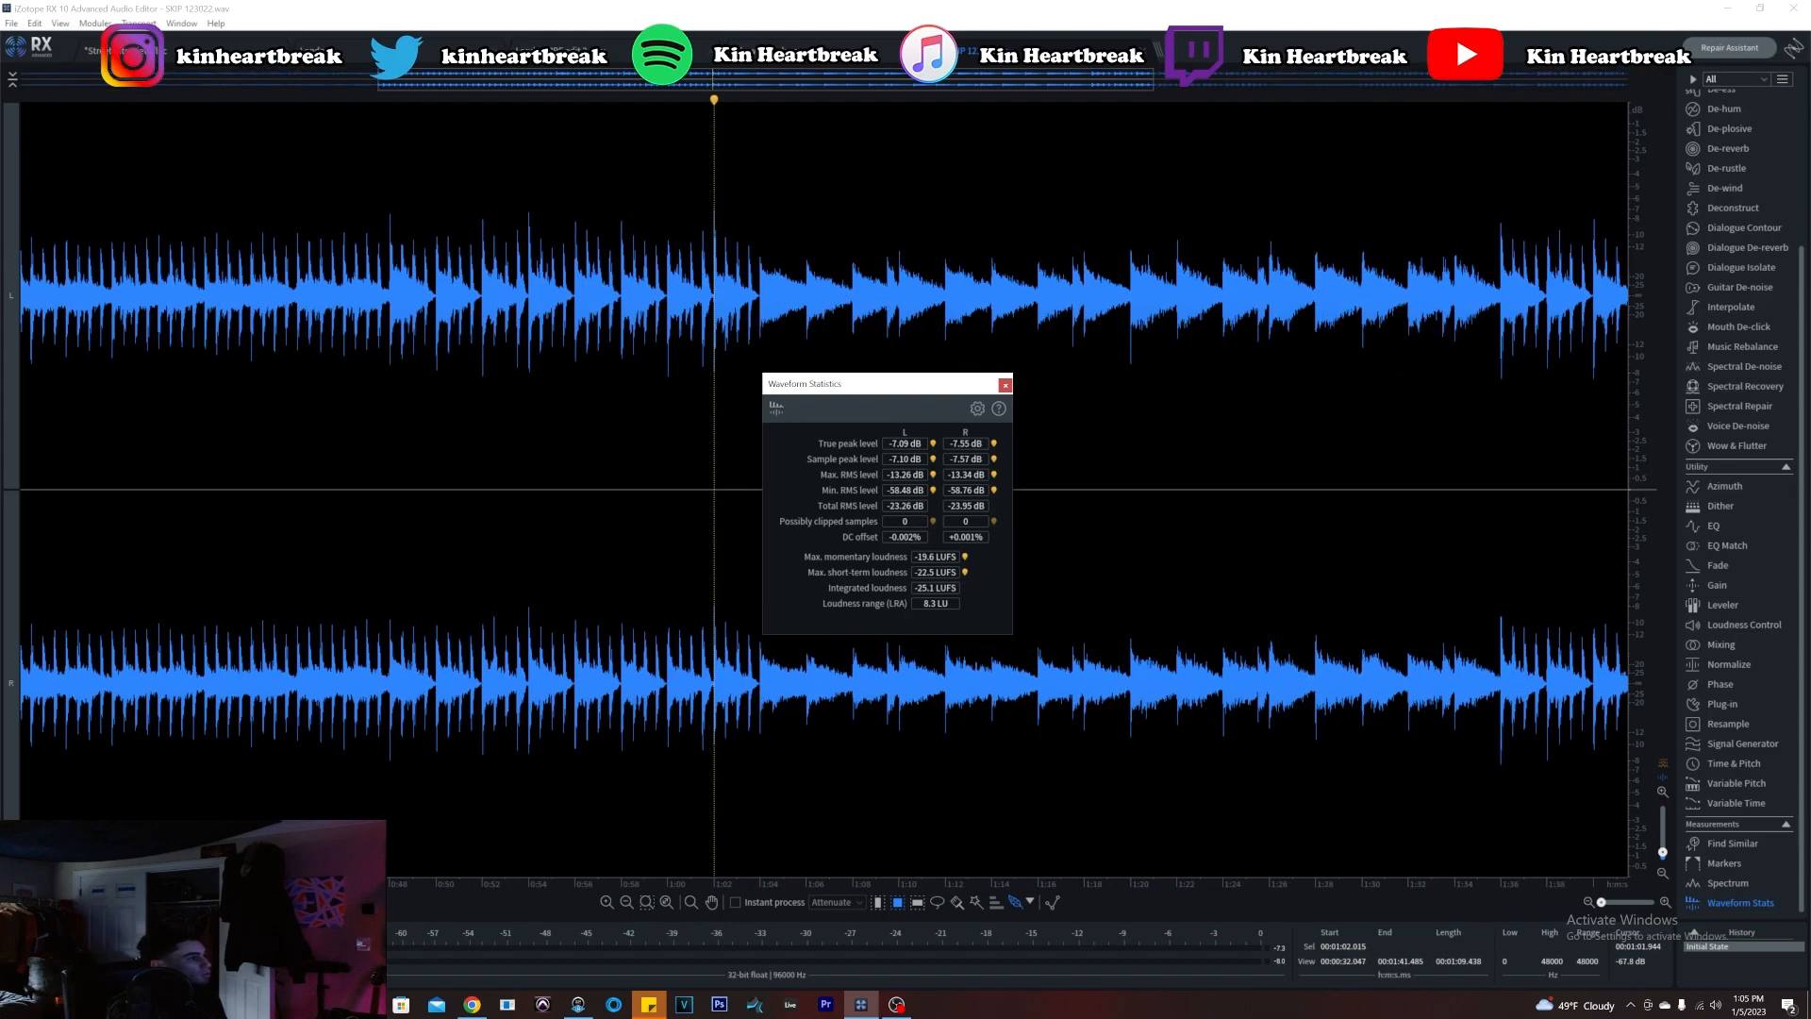
{"action": "scroll", "coordinate": [723, 296], "scroll_direction": "up", "scroll_amount": 8}
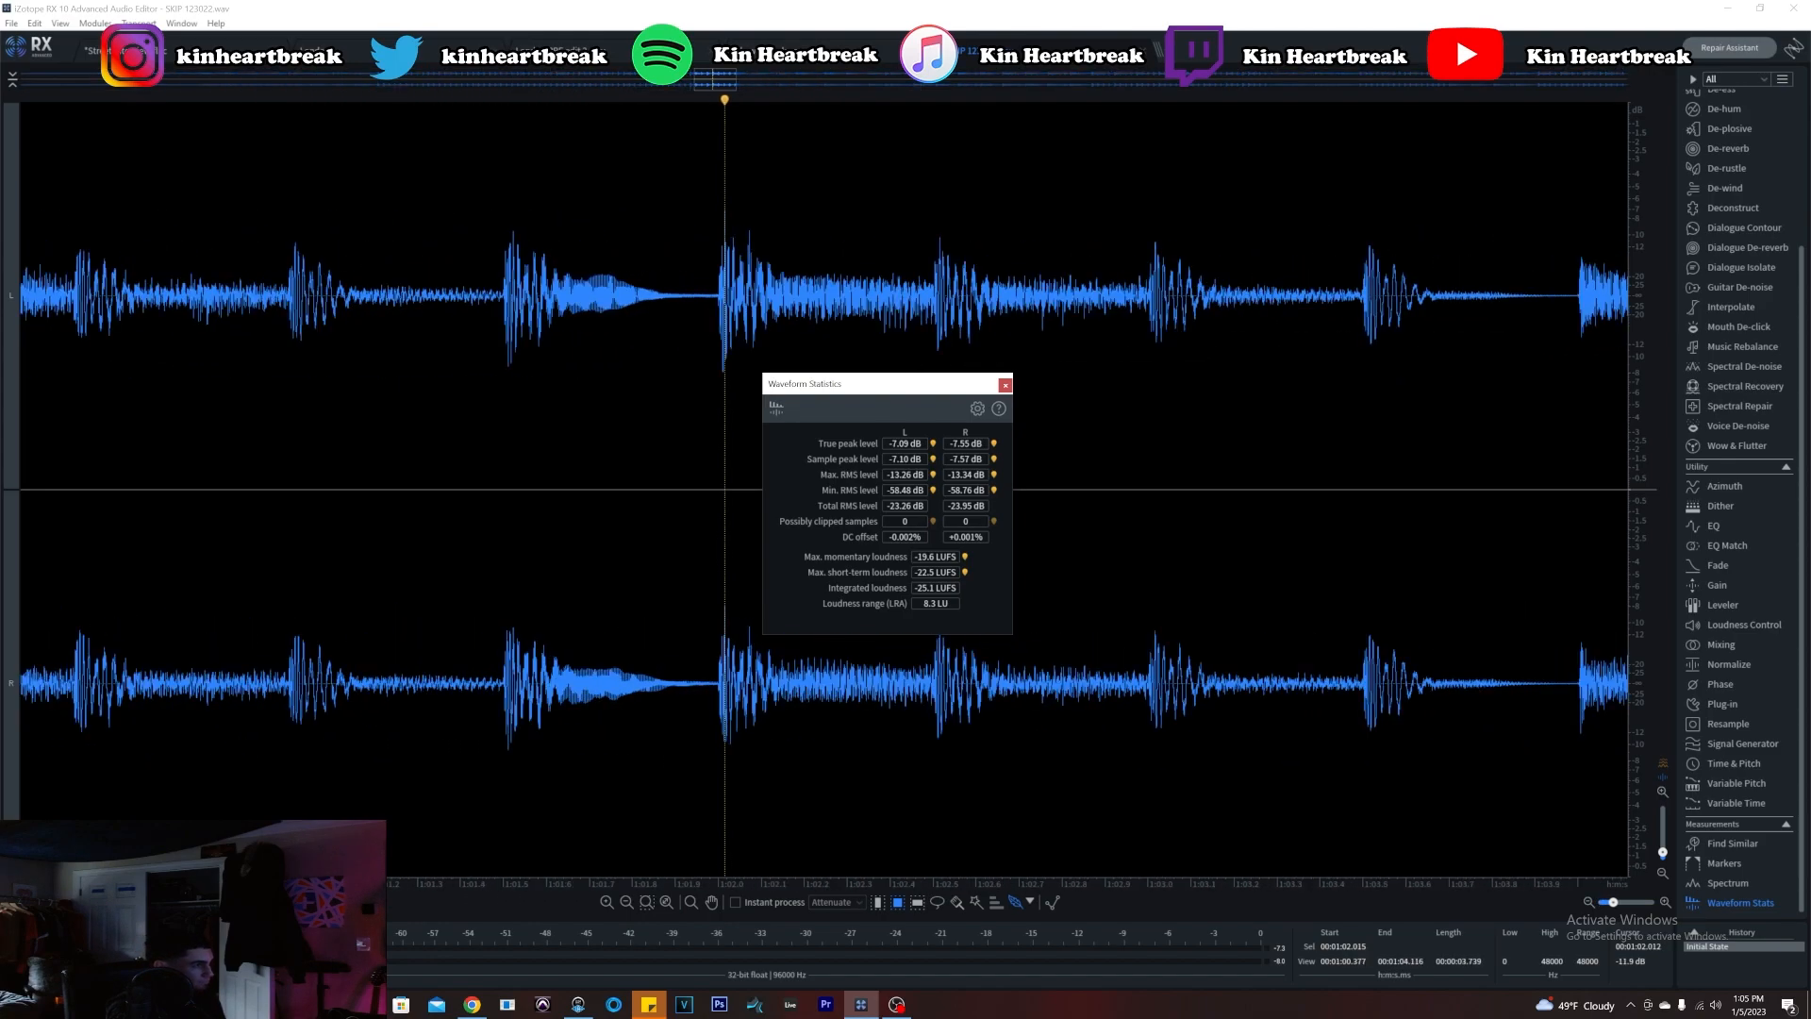
{"action": "scroll", "coordinate": [728, 296], "scroll_direction": "up", "scroll_amount": 6}
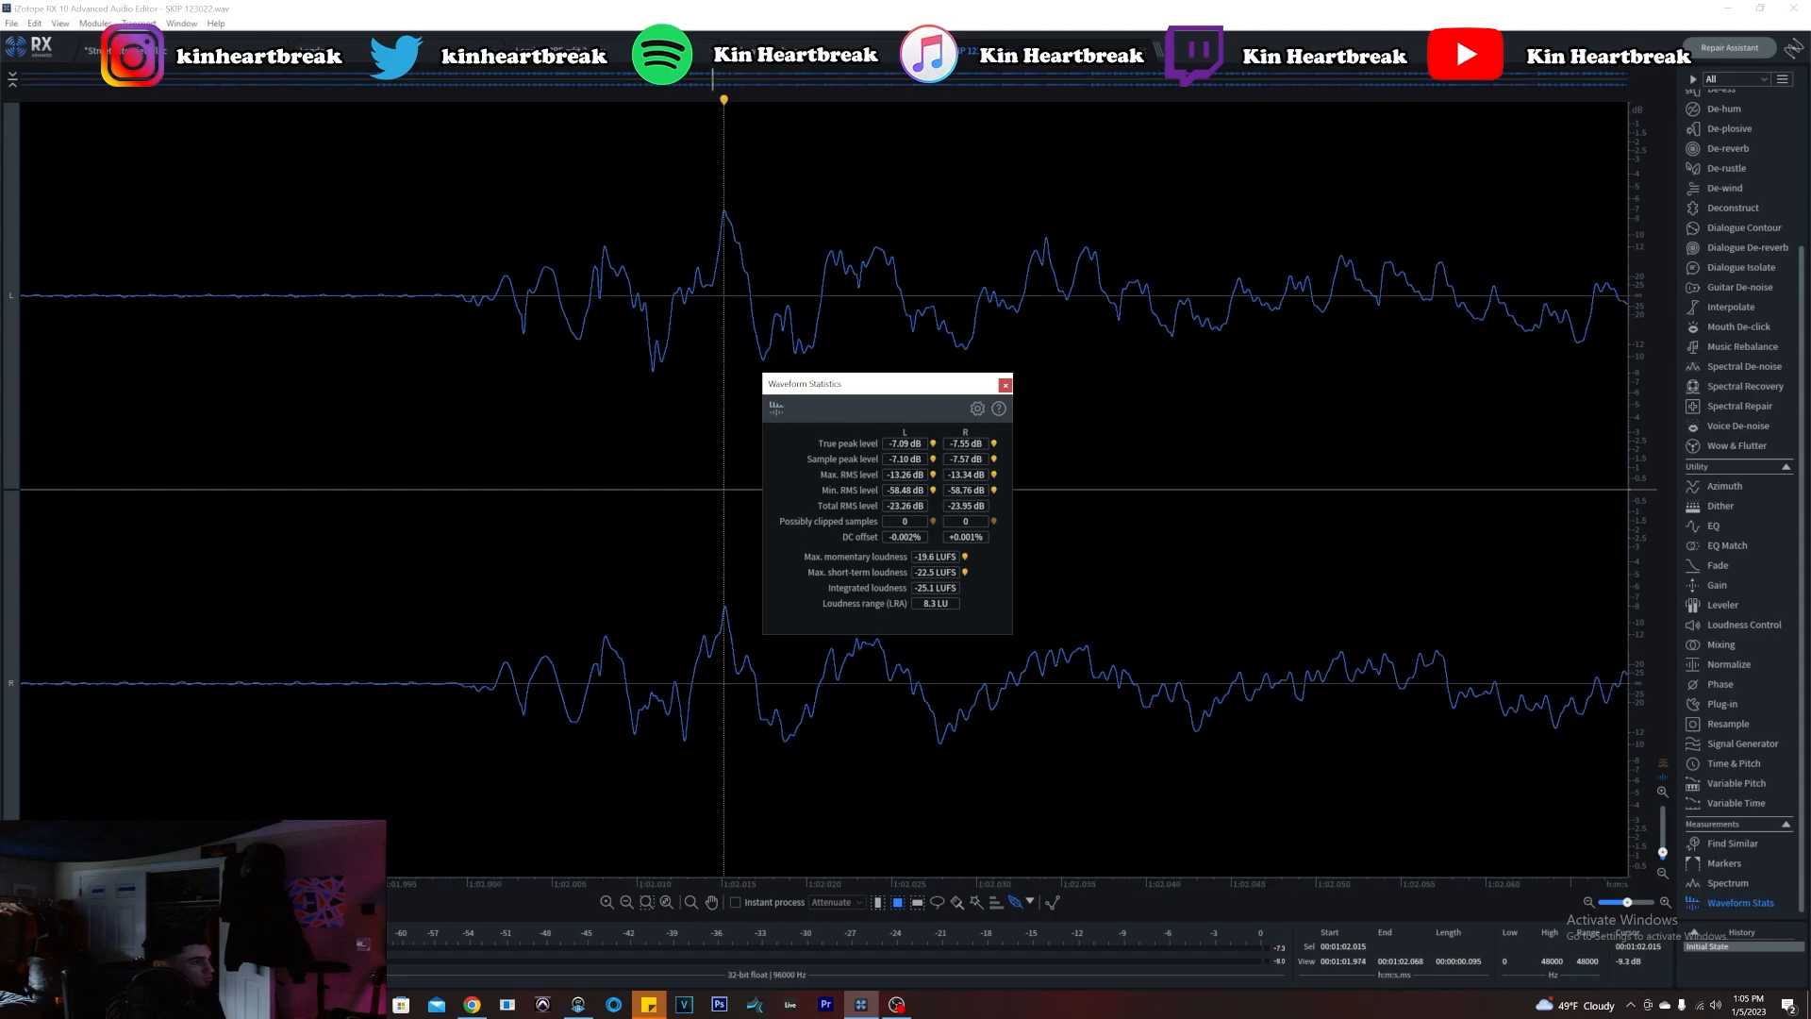
{"action": "scroll", "coordinate": [712, 215], "scroll_direction": "up", "scroll_amount": 4}
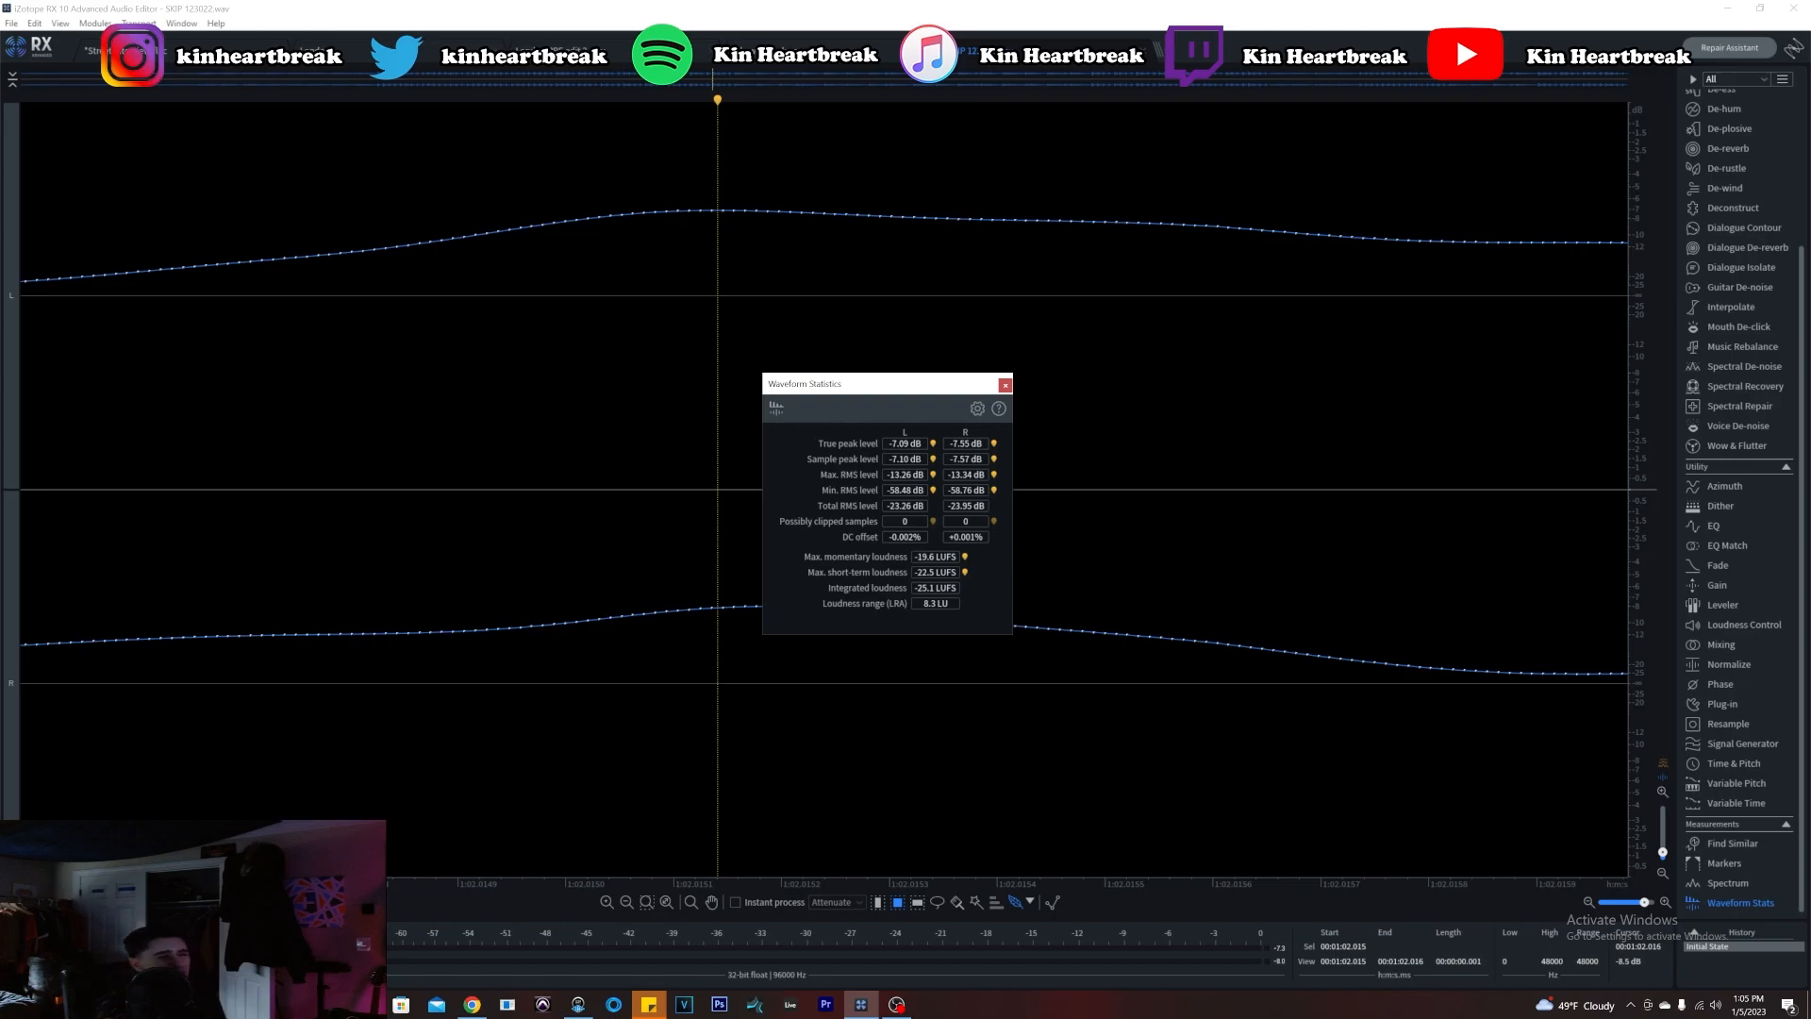
{"action": "scroll", "coordinate": [1711, 251], "scroll_direction": "up", "scroll_amount": 5}
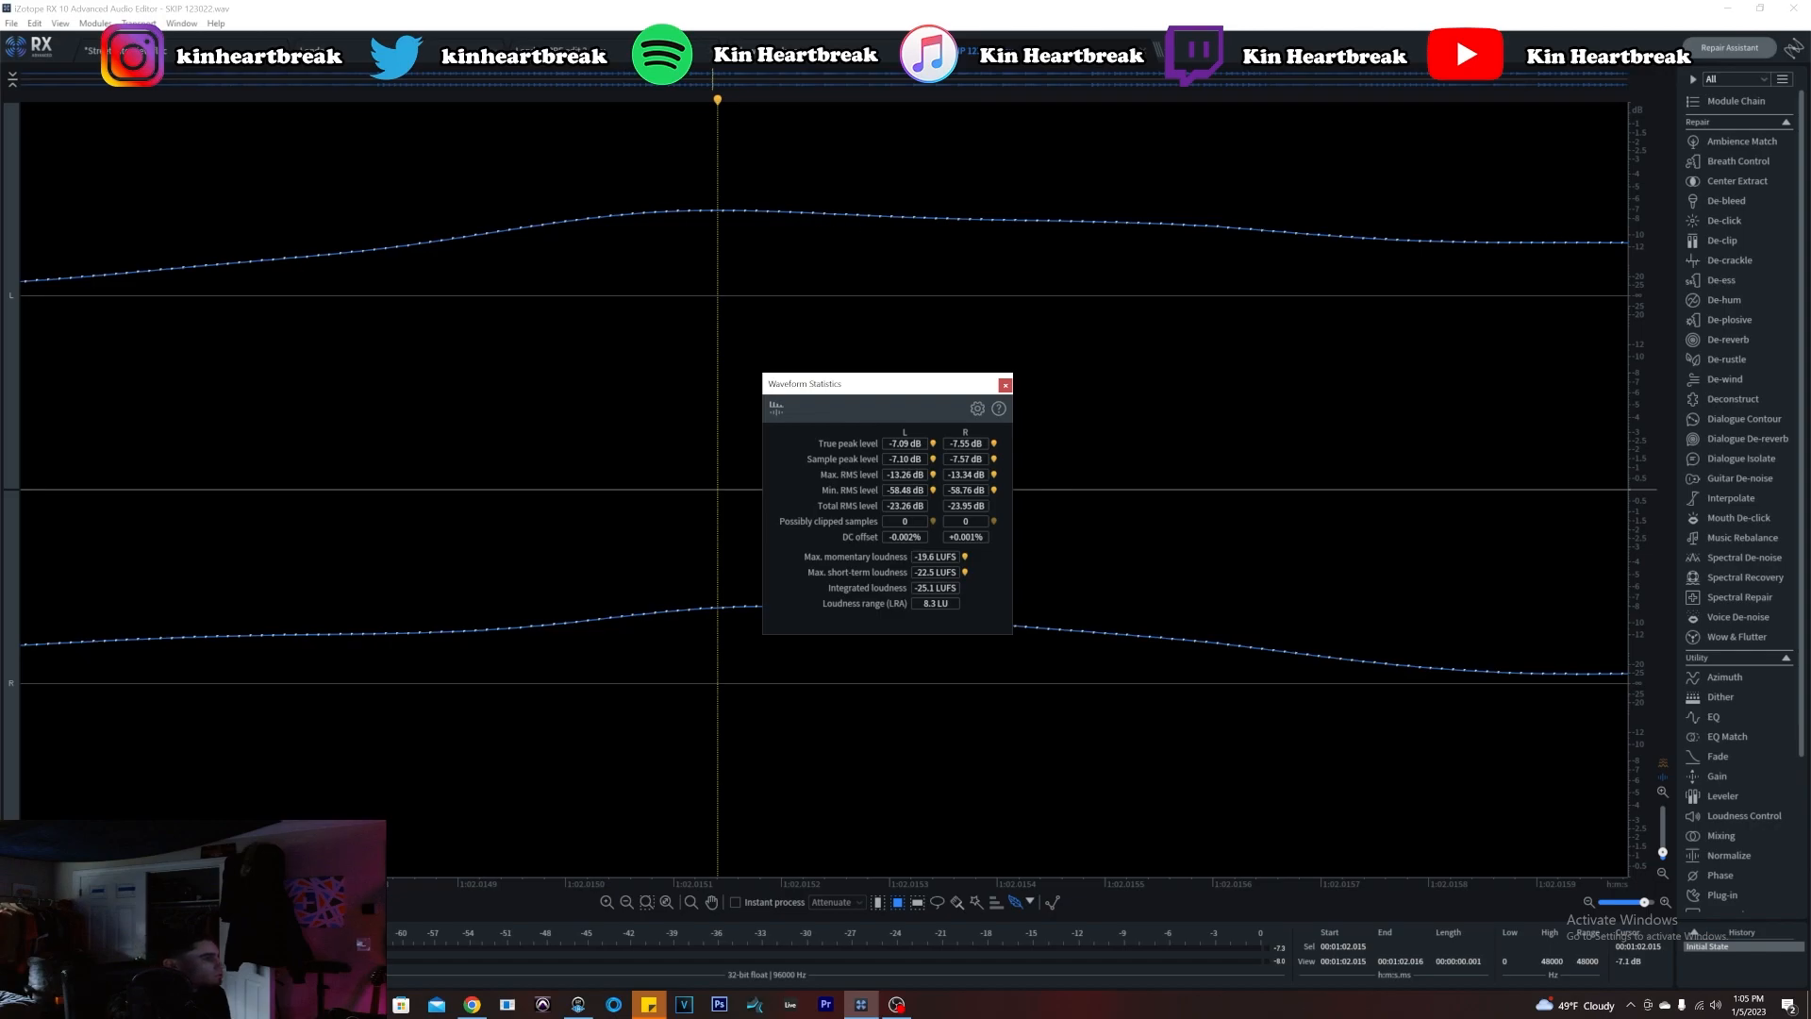
{"action": "scroll", "coordinate": [727, 212], "scroll_direction": "down", "scroll_amount": 2}
{"action": "scroll", "coordinate": [726, 212], "scroll_direction": "down", "scroll_amount": 3}
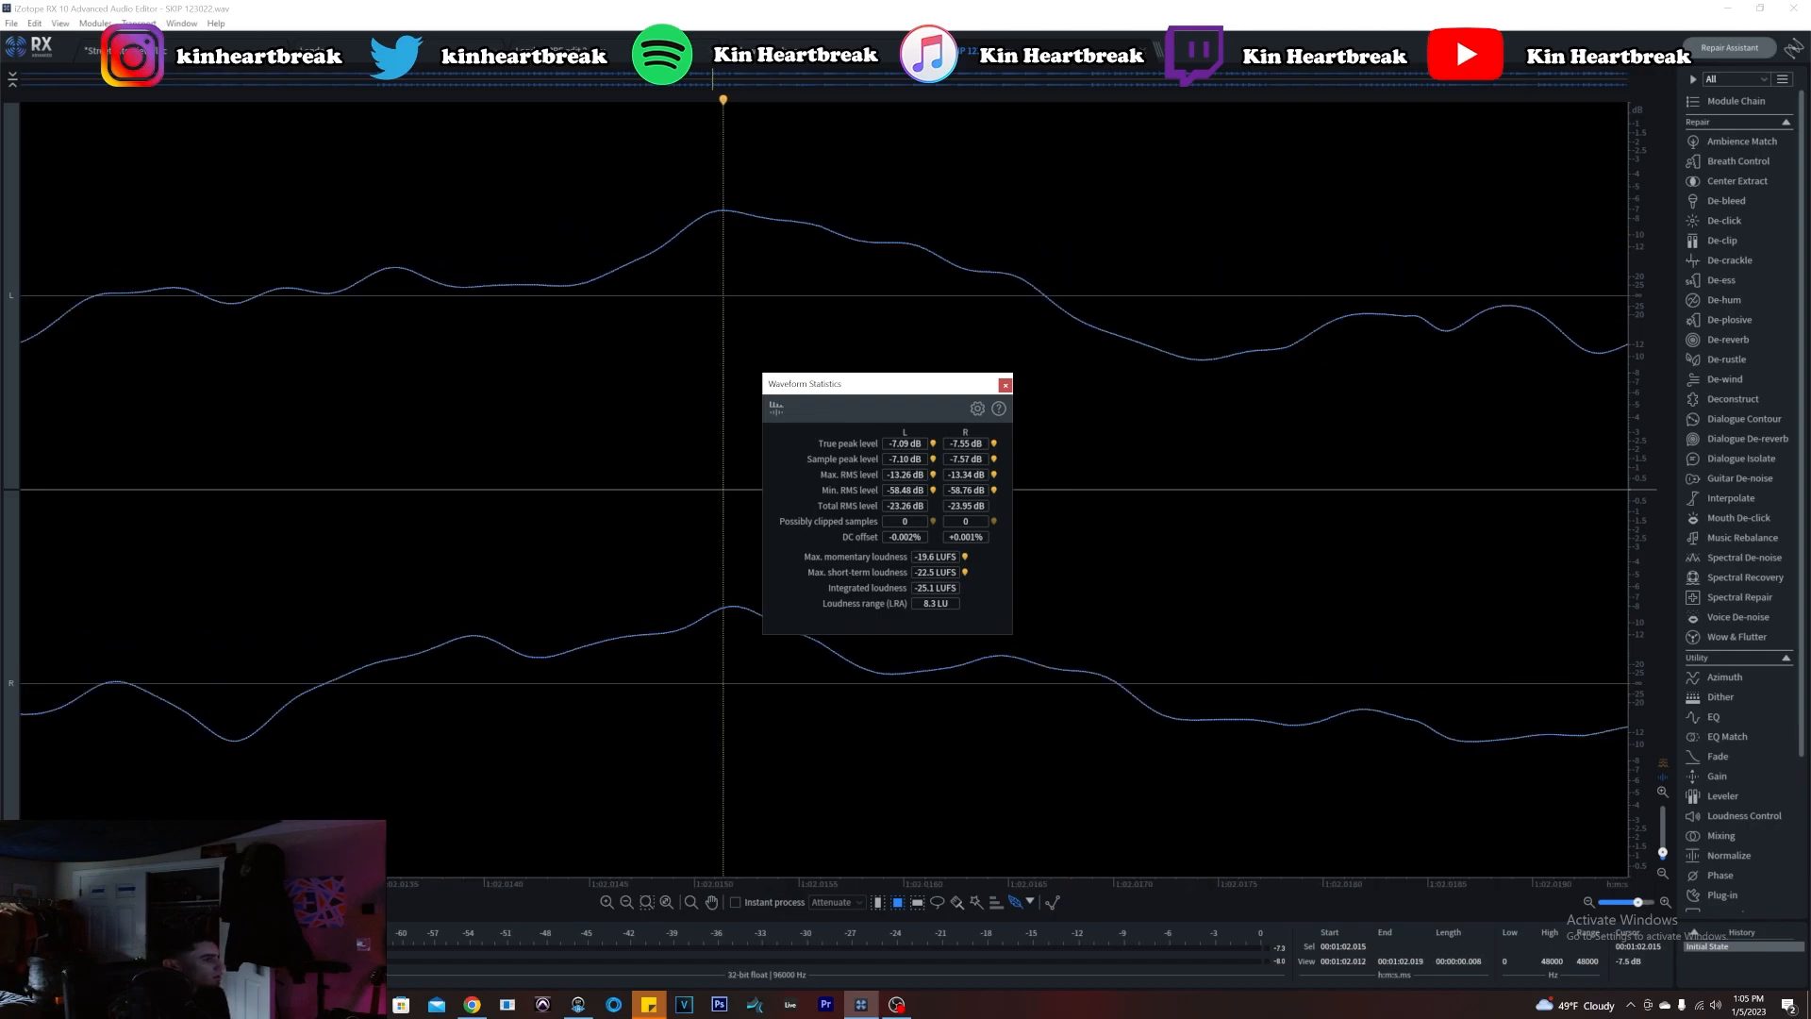
{"action": "left_click", "coordinate": [898, 904]}
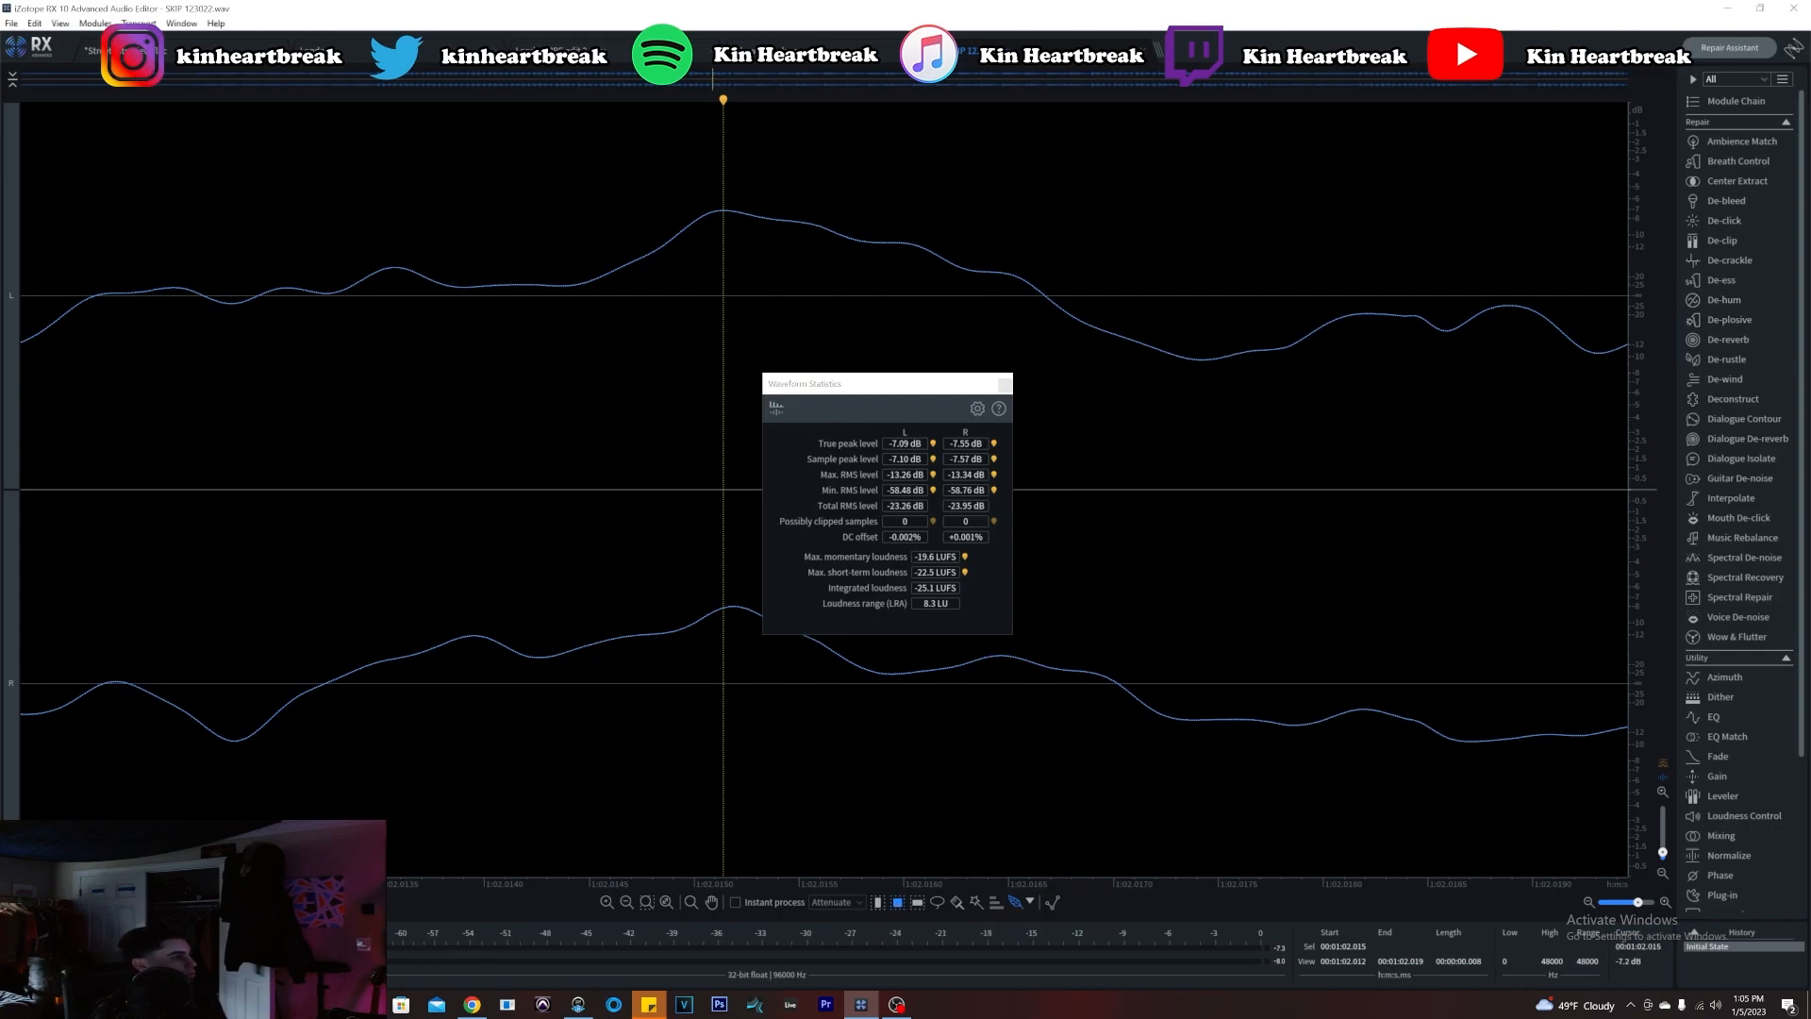
{"action": "left_click_drag", "start_coordinate": [710, 208], "coordinate": [742, 222]}
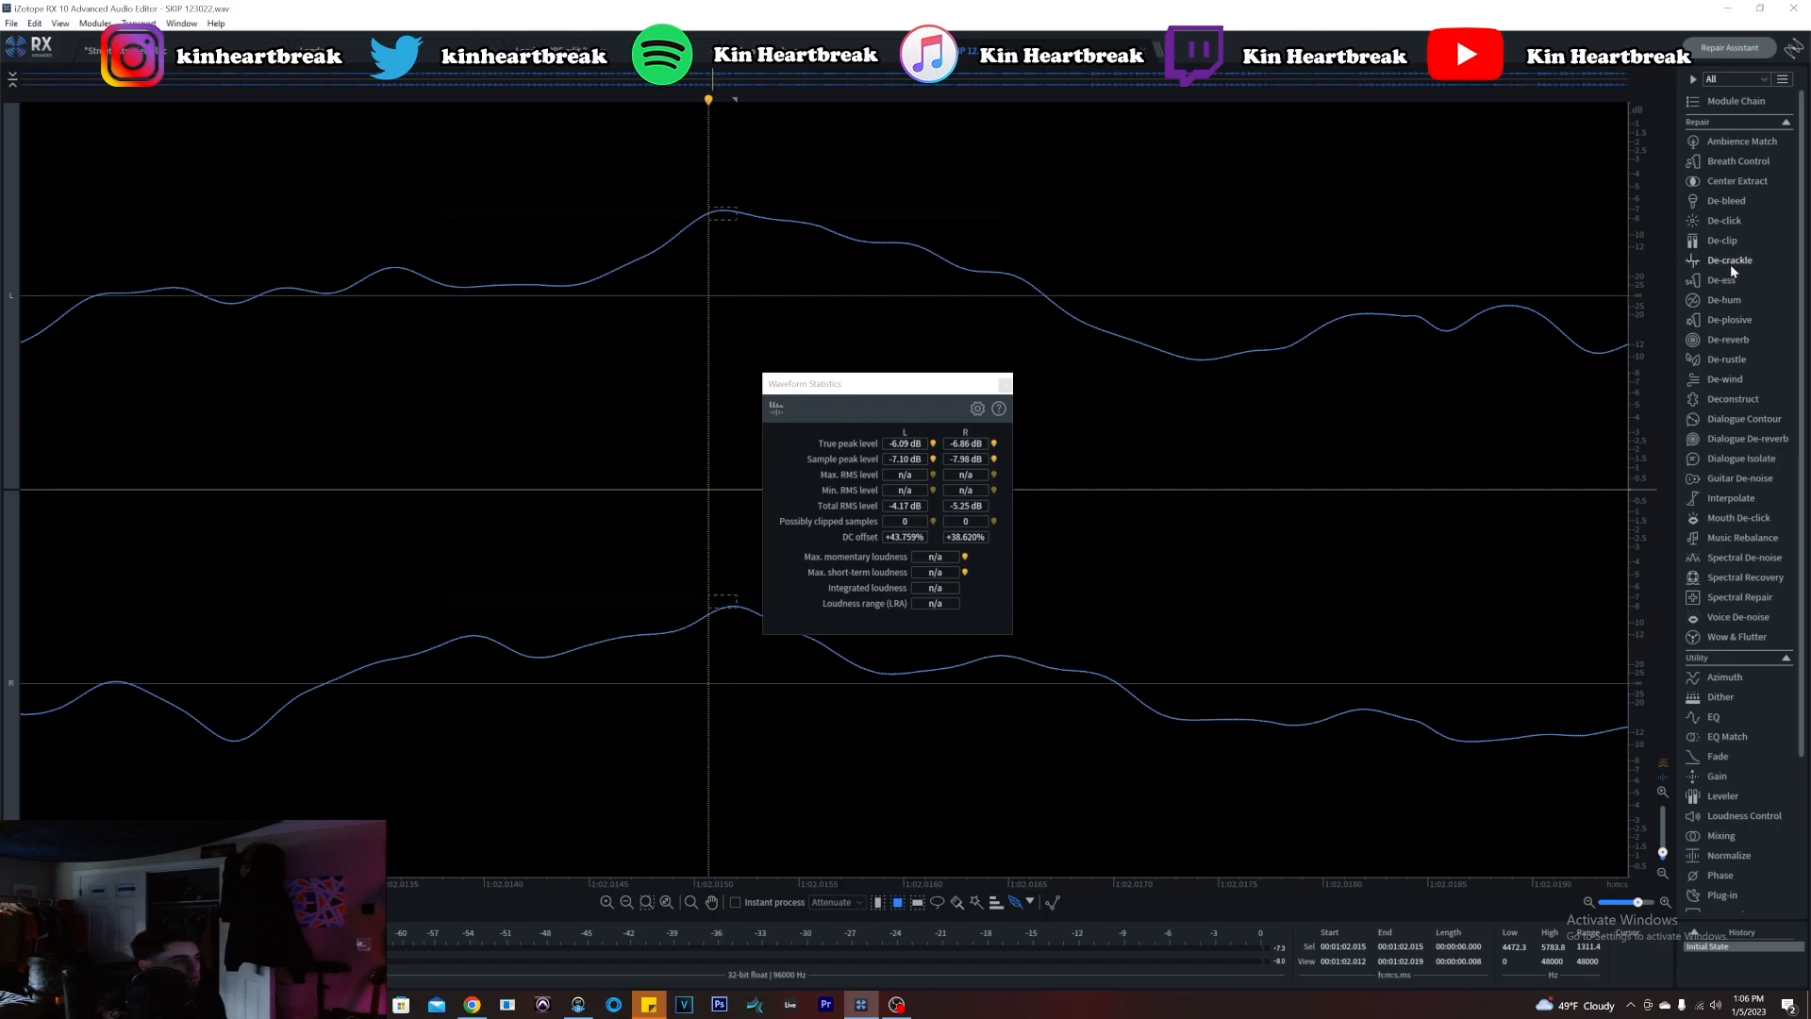
{"action": "left_click", "coordinate": [719, 405]}
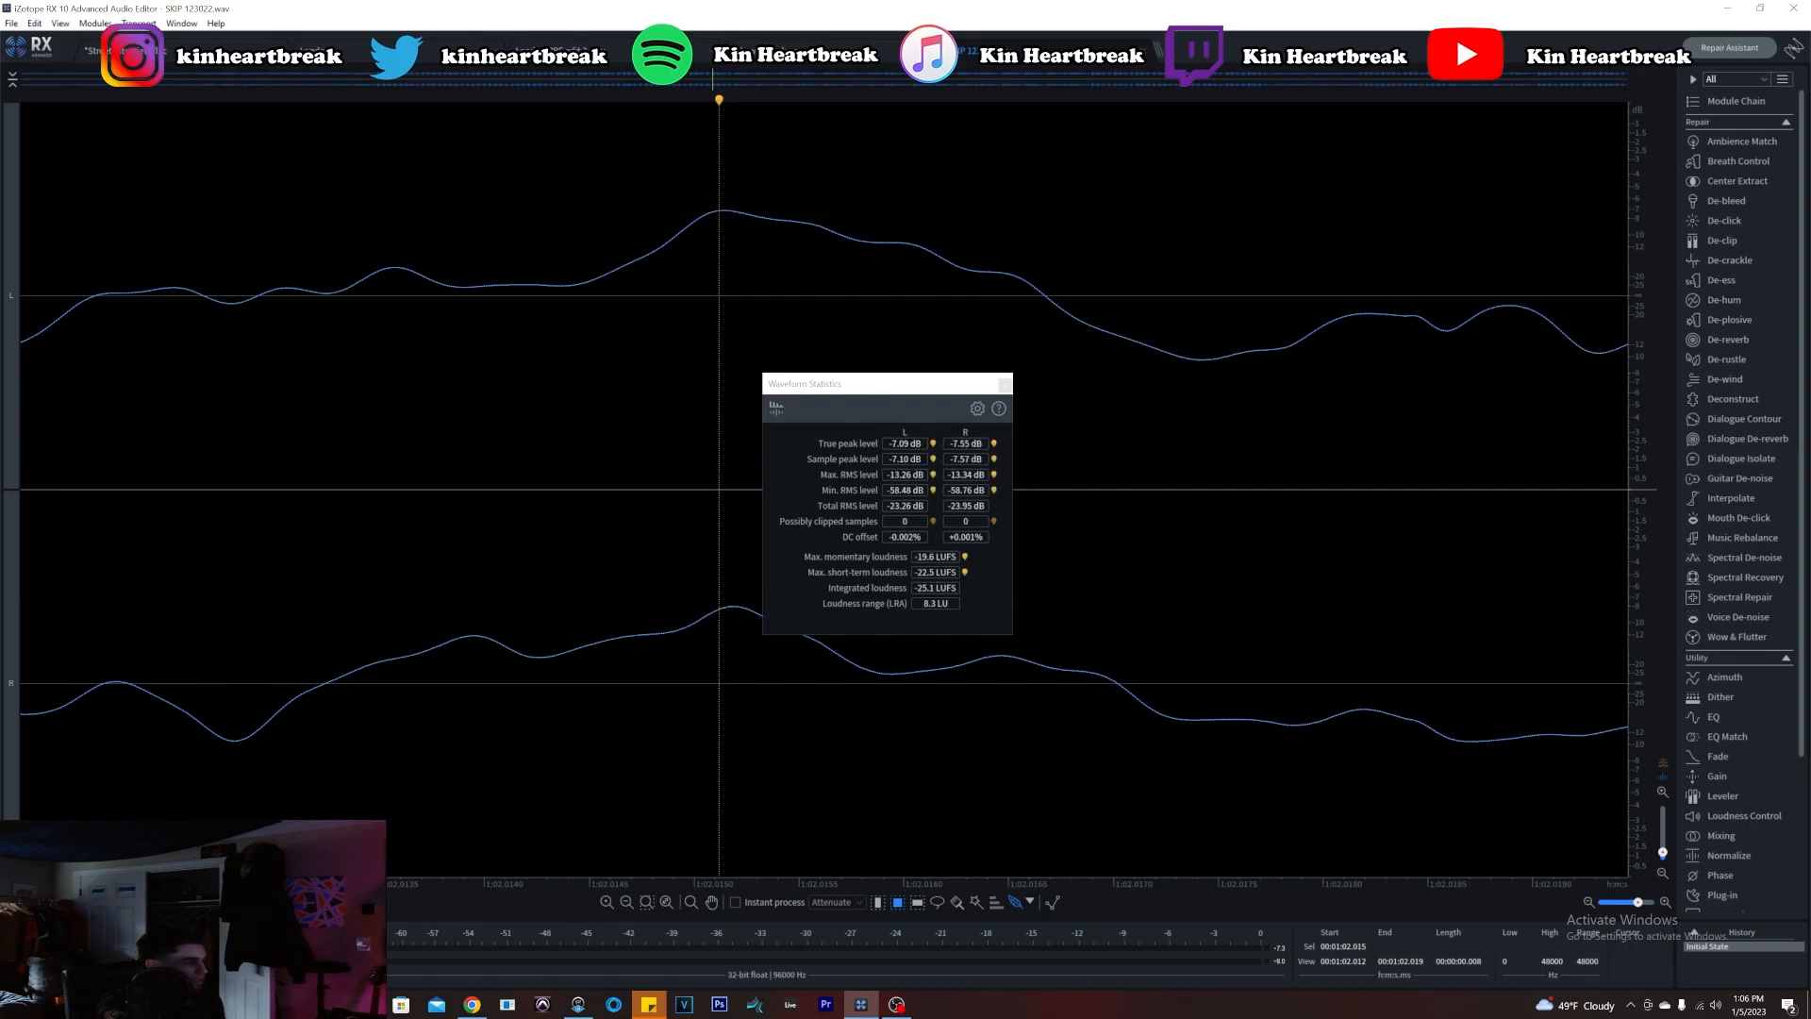
Select a small time-frequency region around the left channel's true peak near 1:02.015 and render a -2.00 dB Gain on it
{"action": "left_click", "coordinate": [933, 444]}
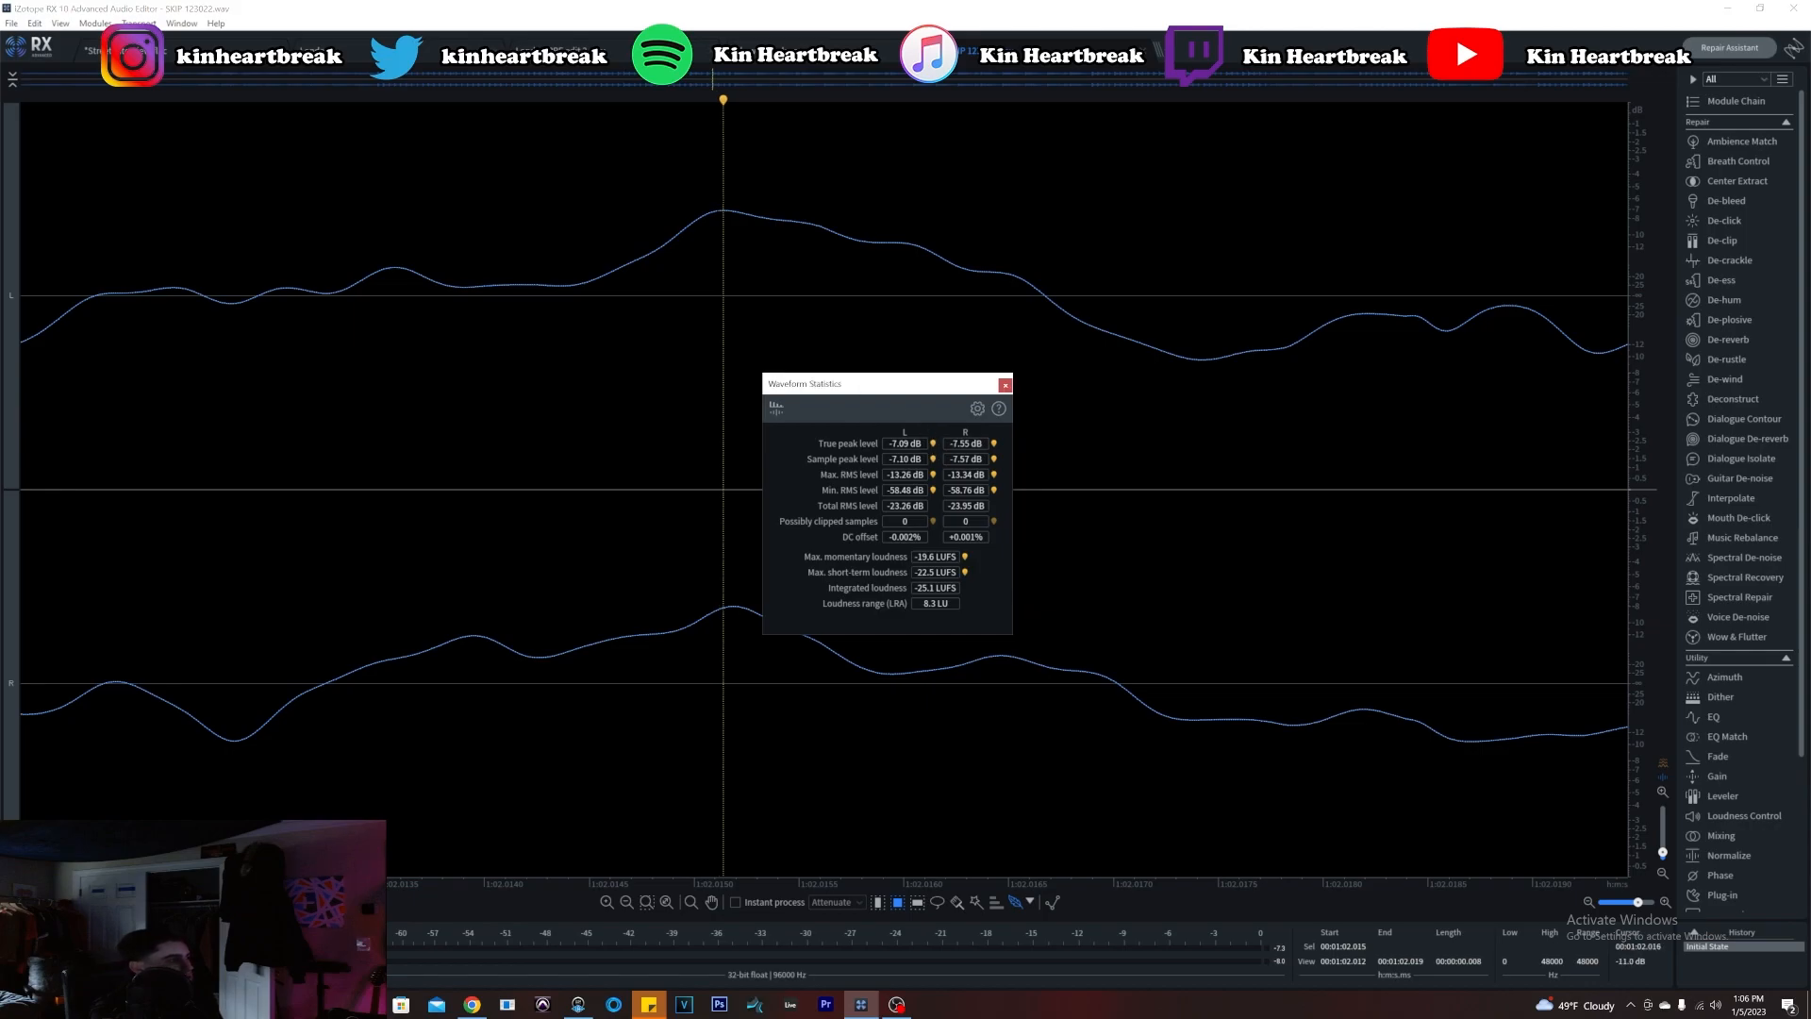
{"action": "left_click_drag", "start_coordinate": [710, 206], "coordinate": [737, 220]}
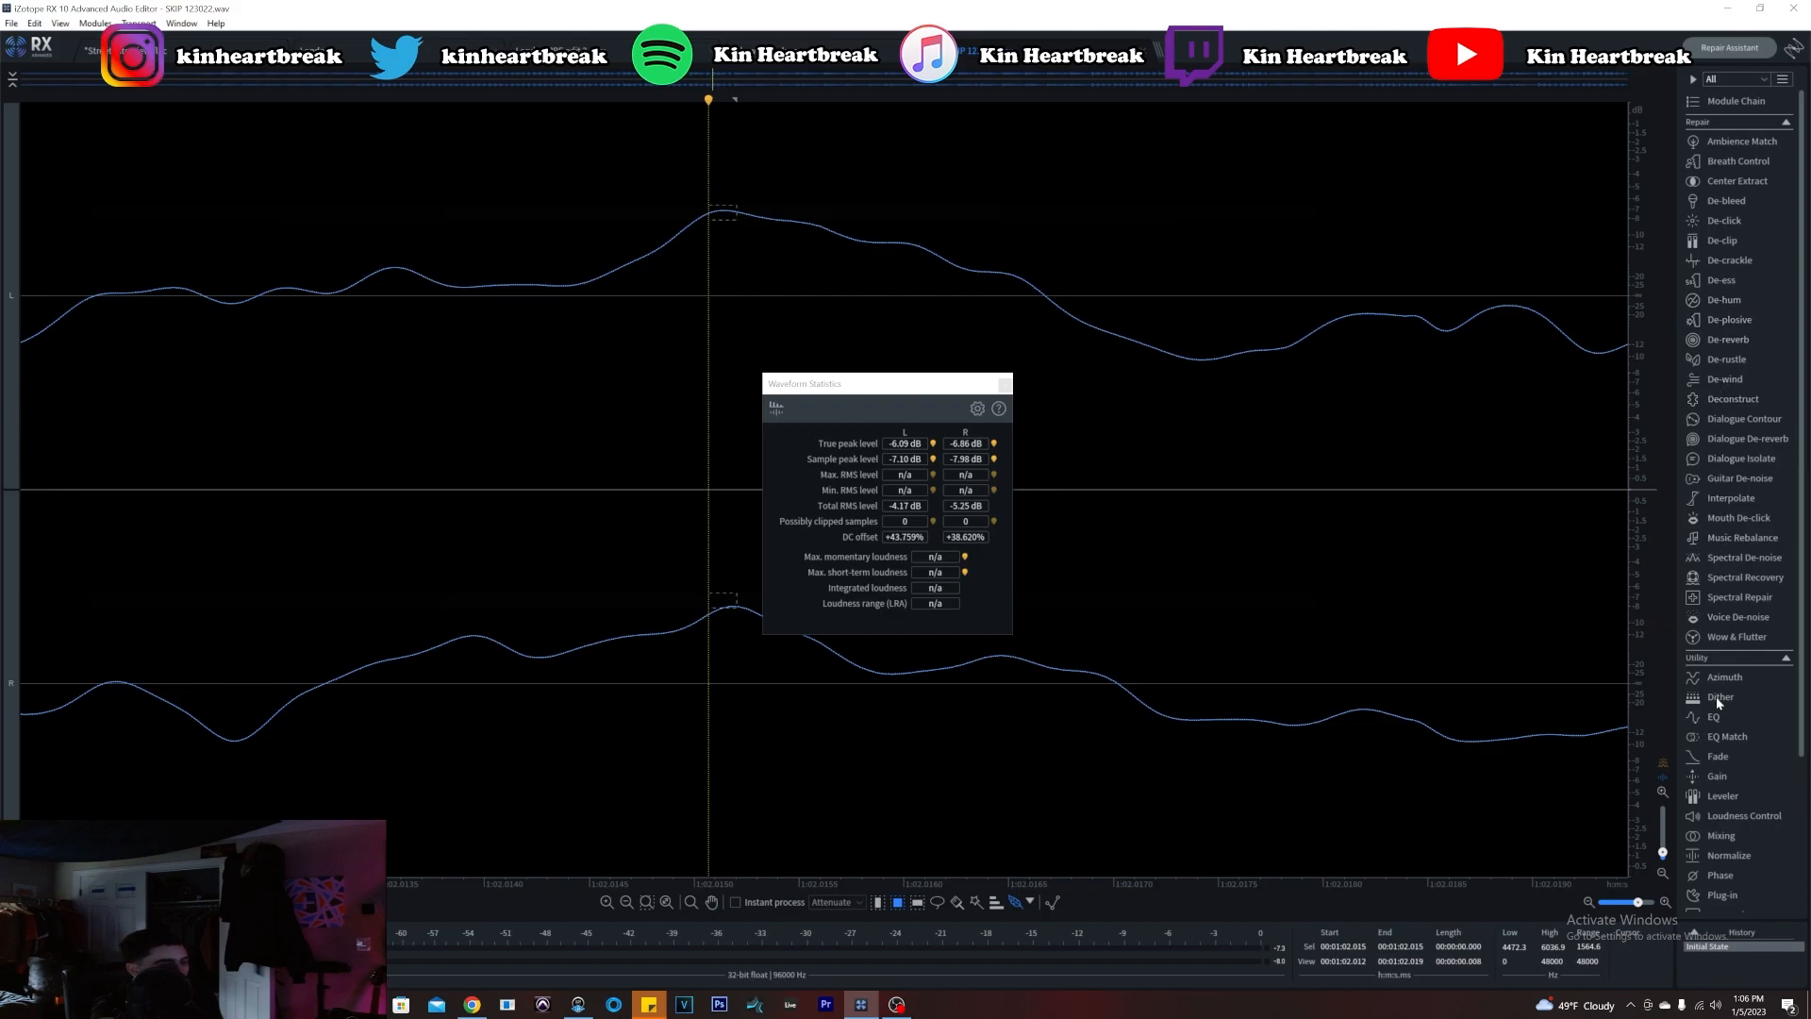
{"action": "left_click", "coordinate": [1716, 776]}
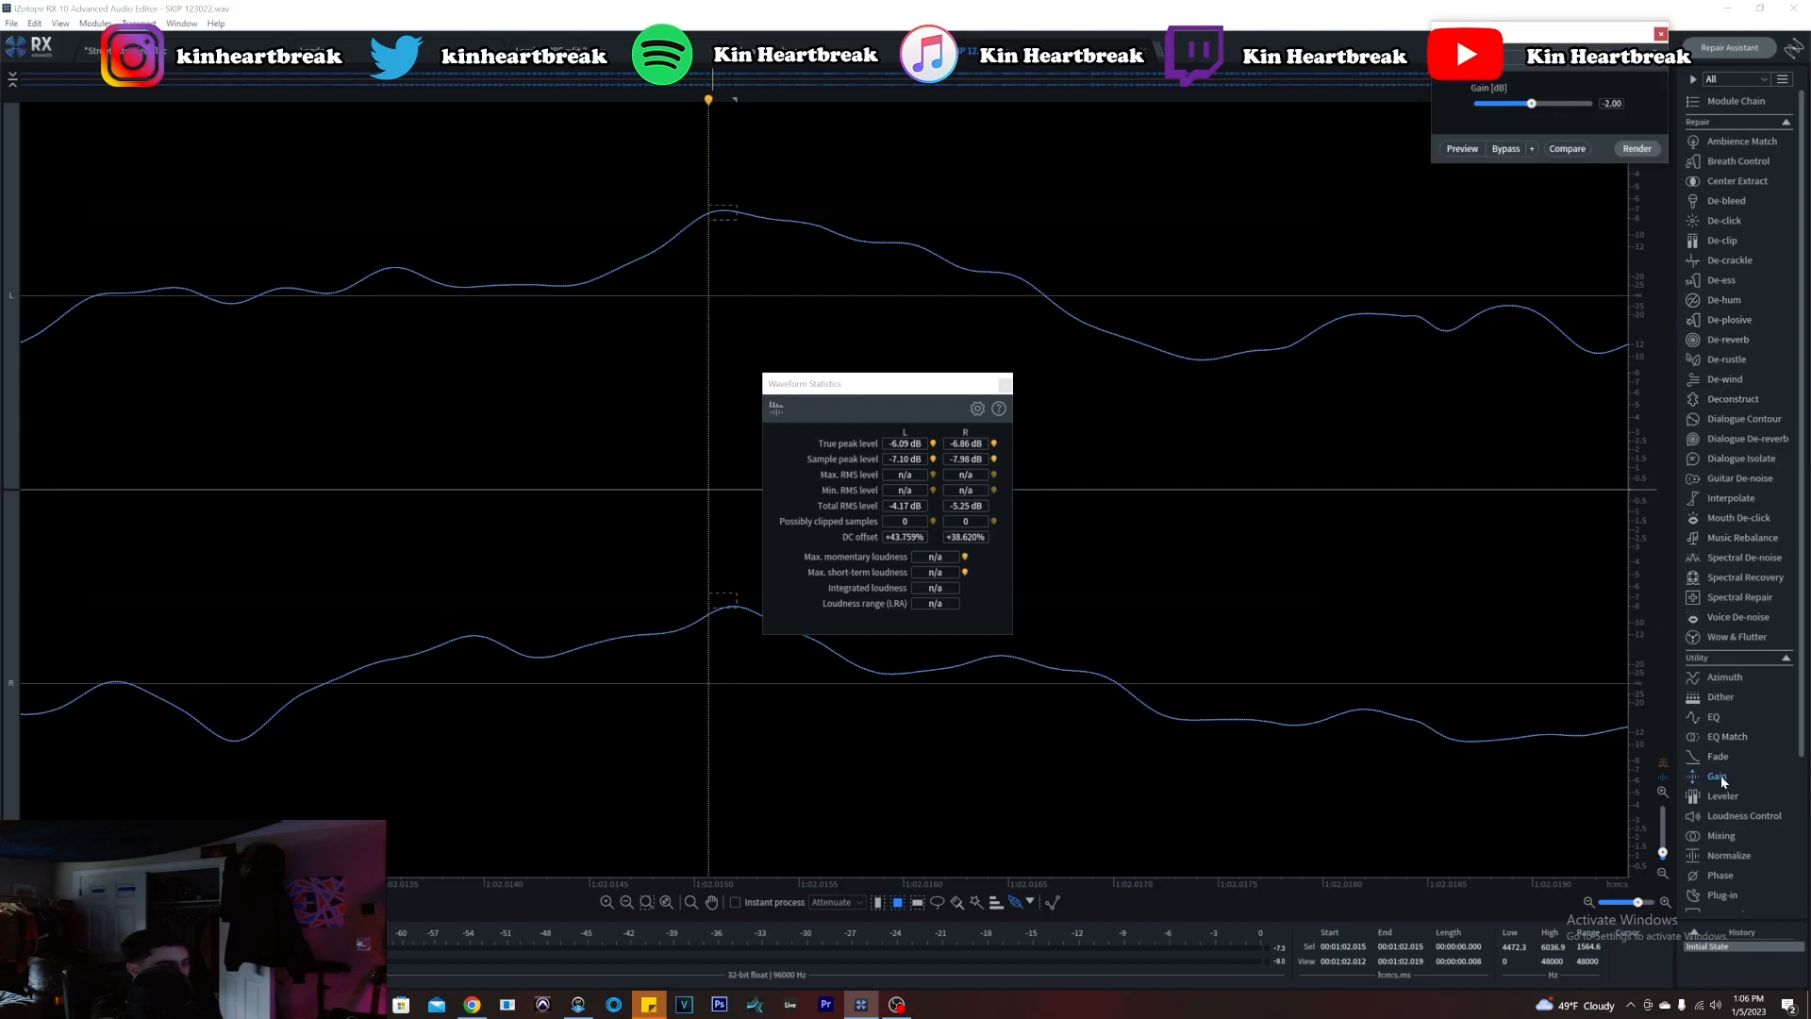
{"action": "left_click_drag", "start_coordinate": [1586, 40], "coordinate": [1423, 179]}
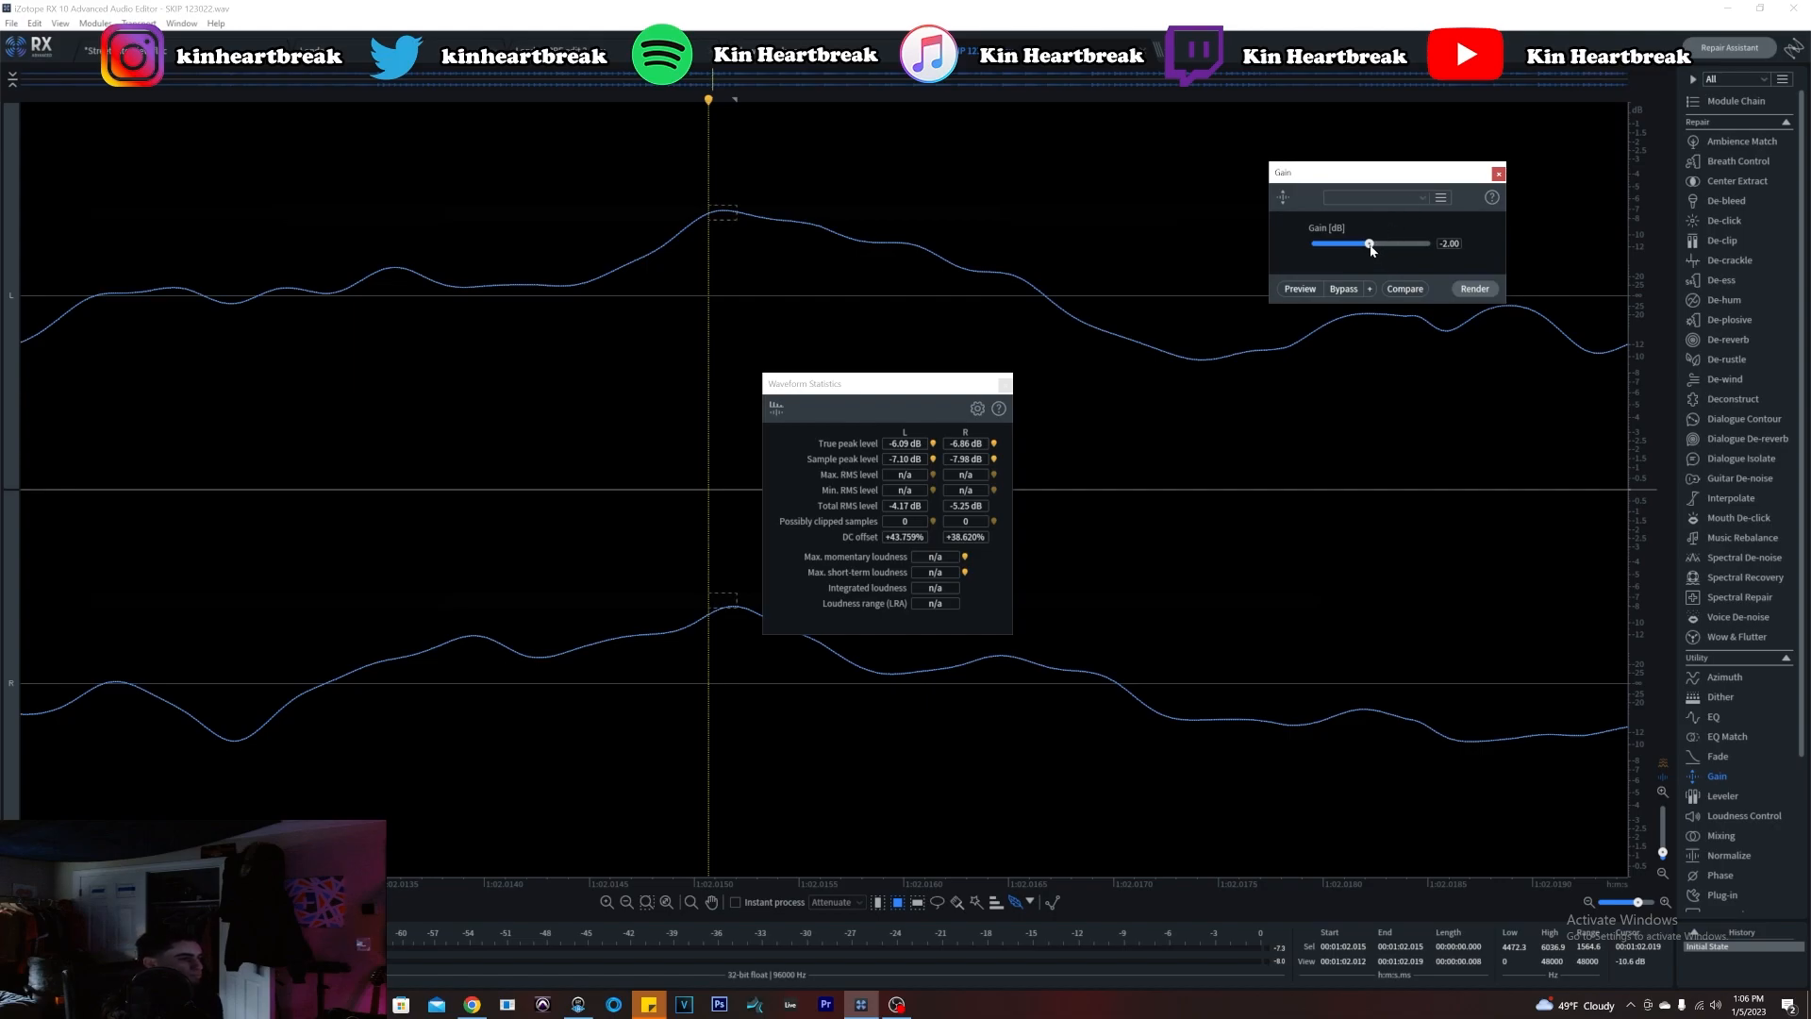
{"action": "left_click", "coordinate": [1474, 290]}
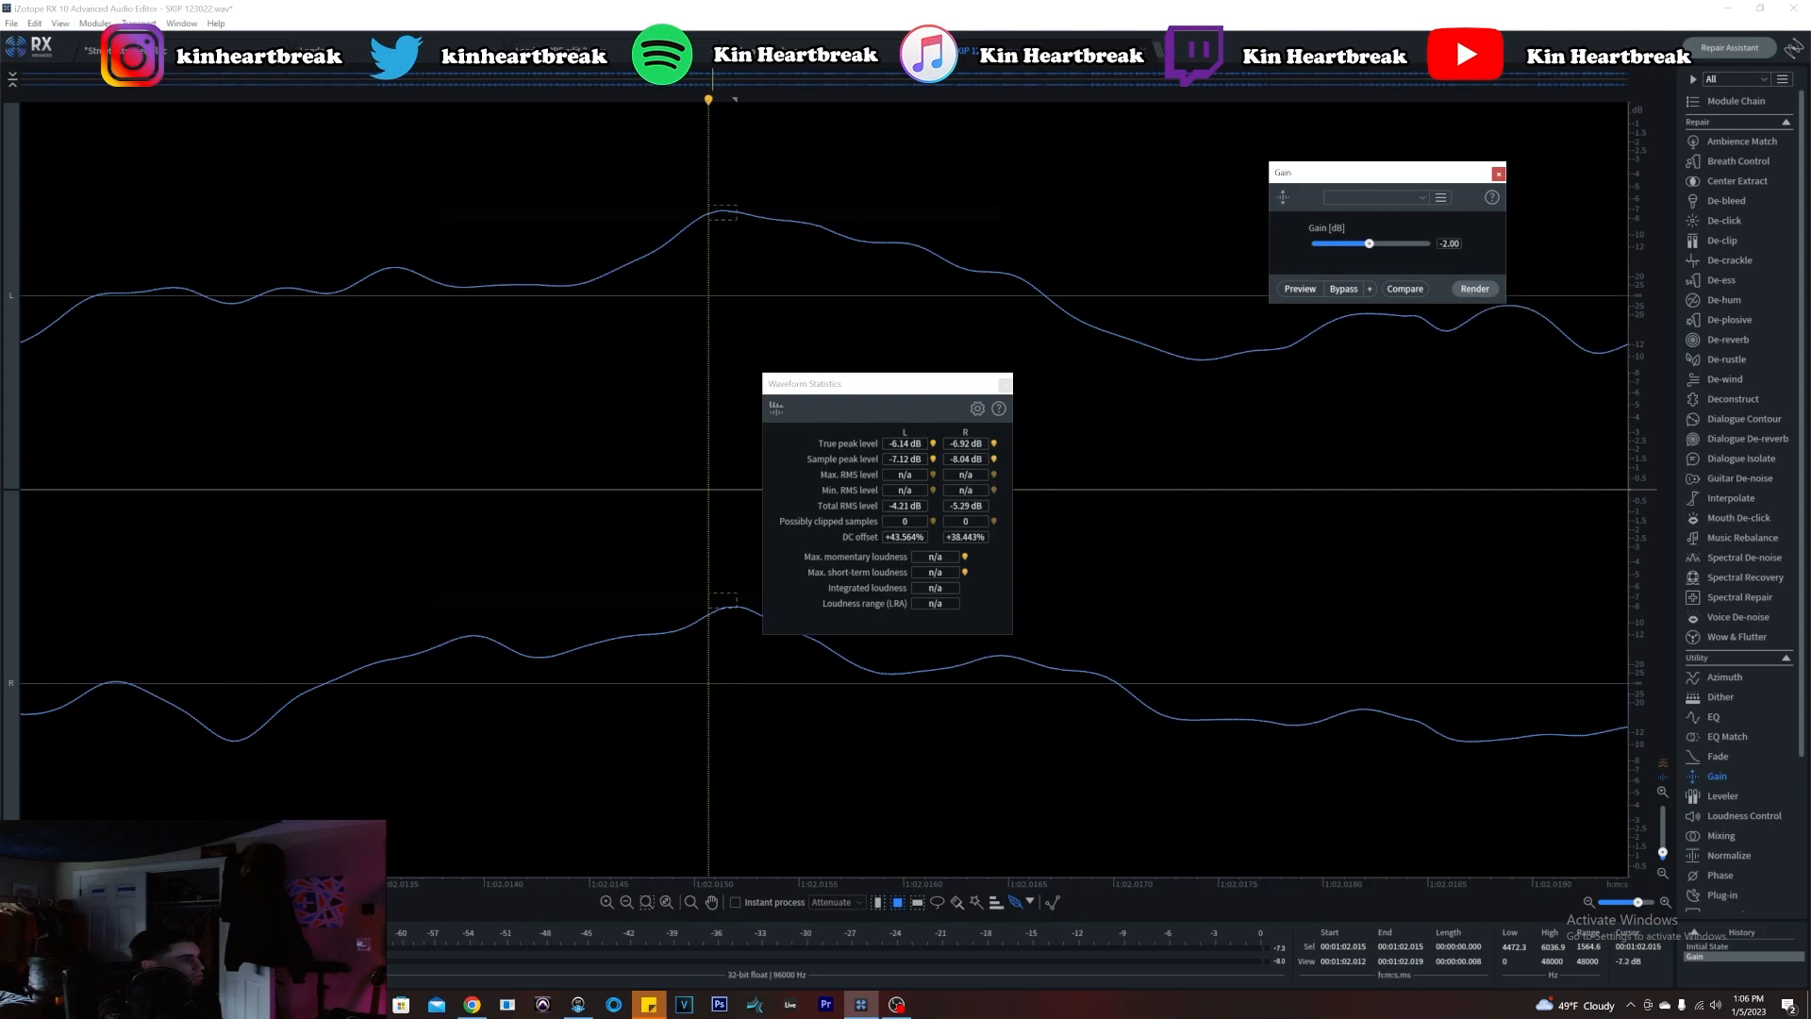
Clear the selection, relocate the left true peak, and render the -2.00 dB Gain on a tighter region around its crest
{"action": "left_click", "coordinate": [730, 210]}
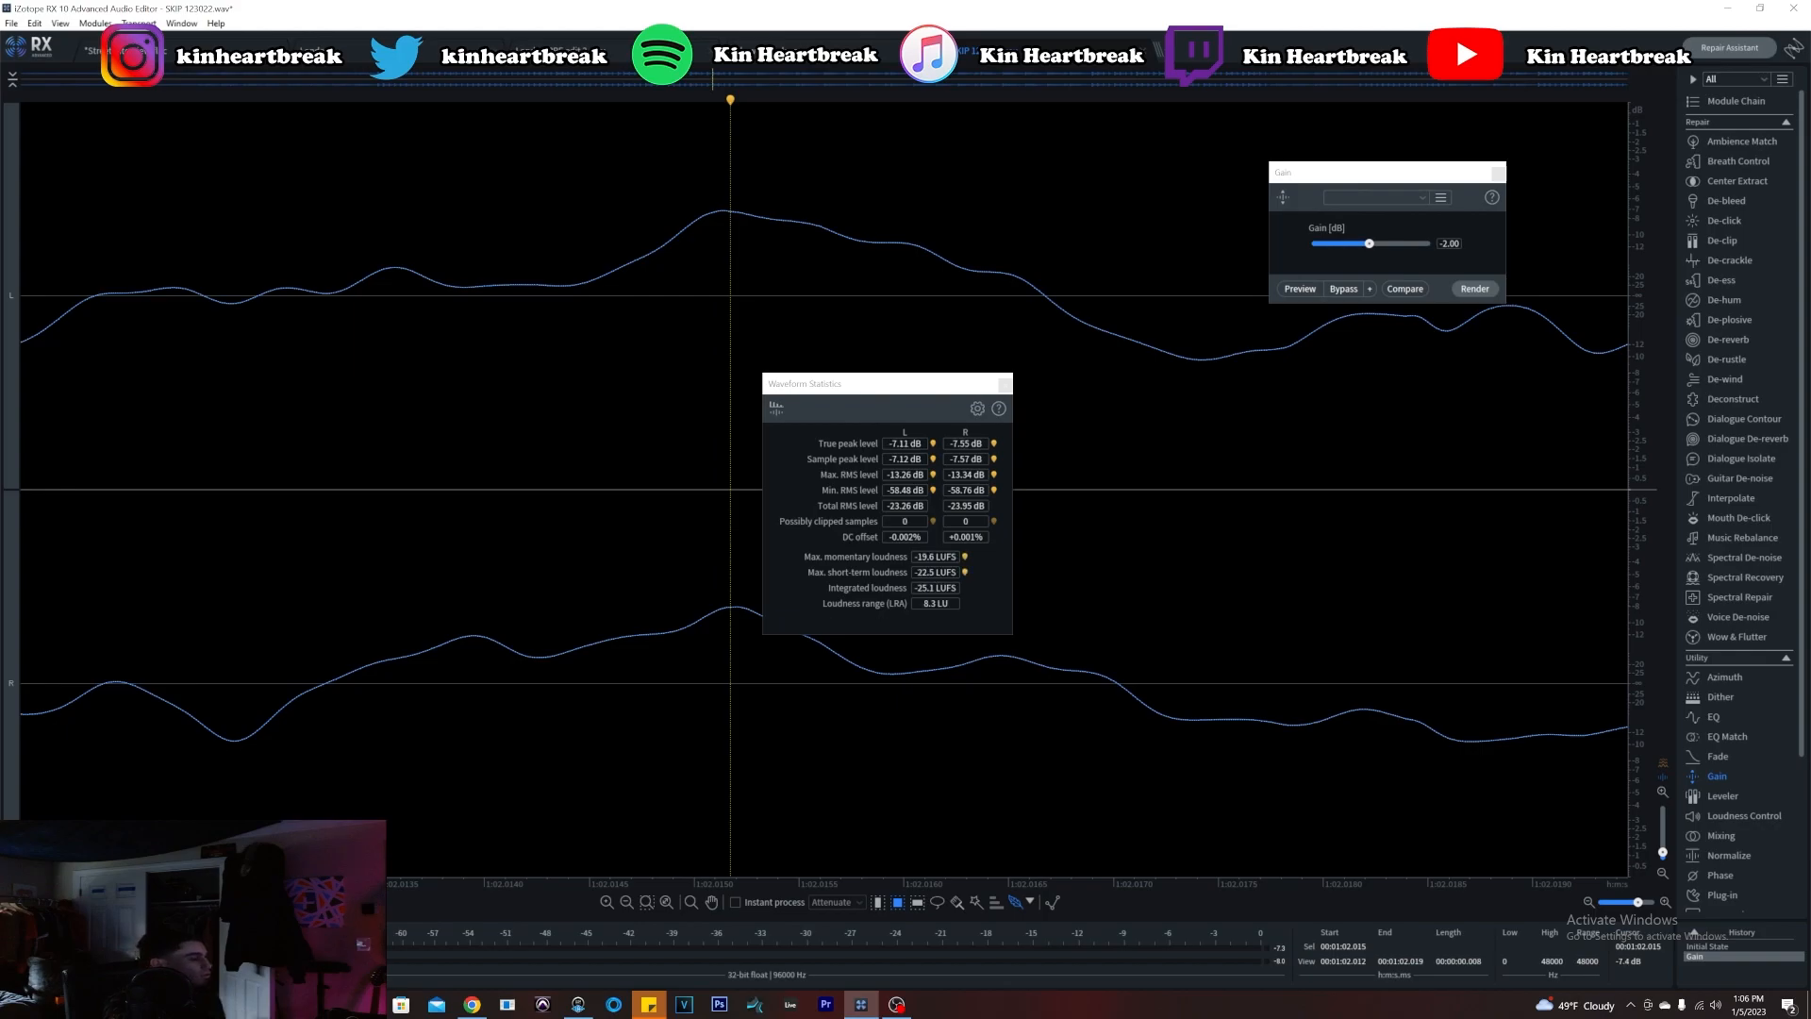
{"action": "scroll", "coordinate": [731, 212], "scroll_direction": "up", "scroll_amount": 5}
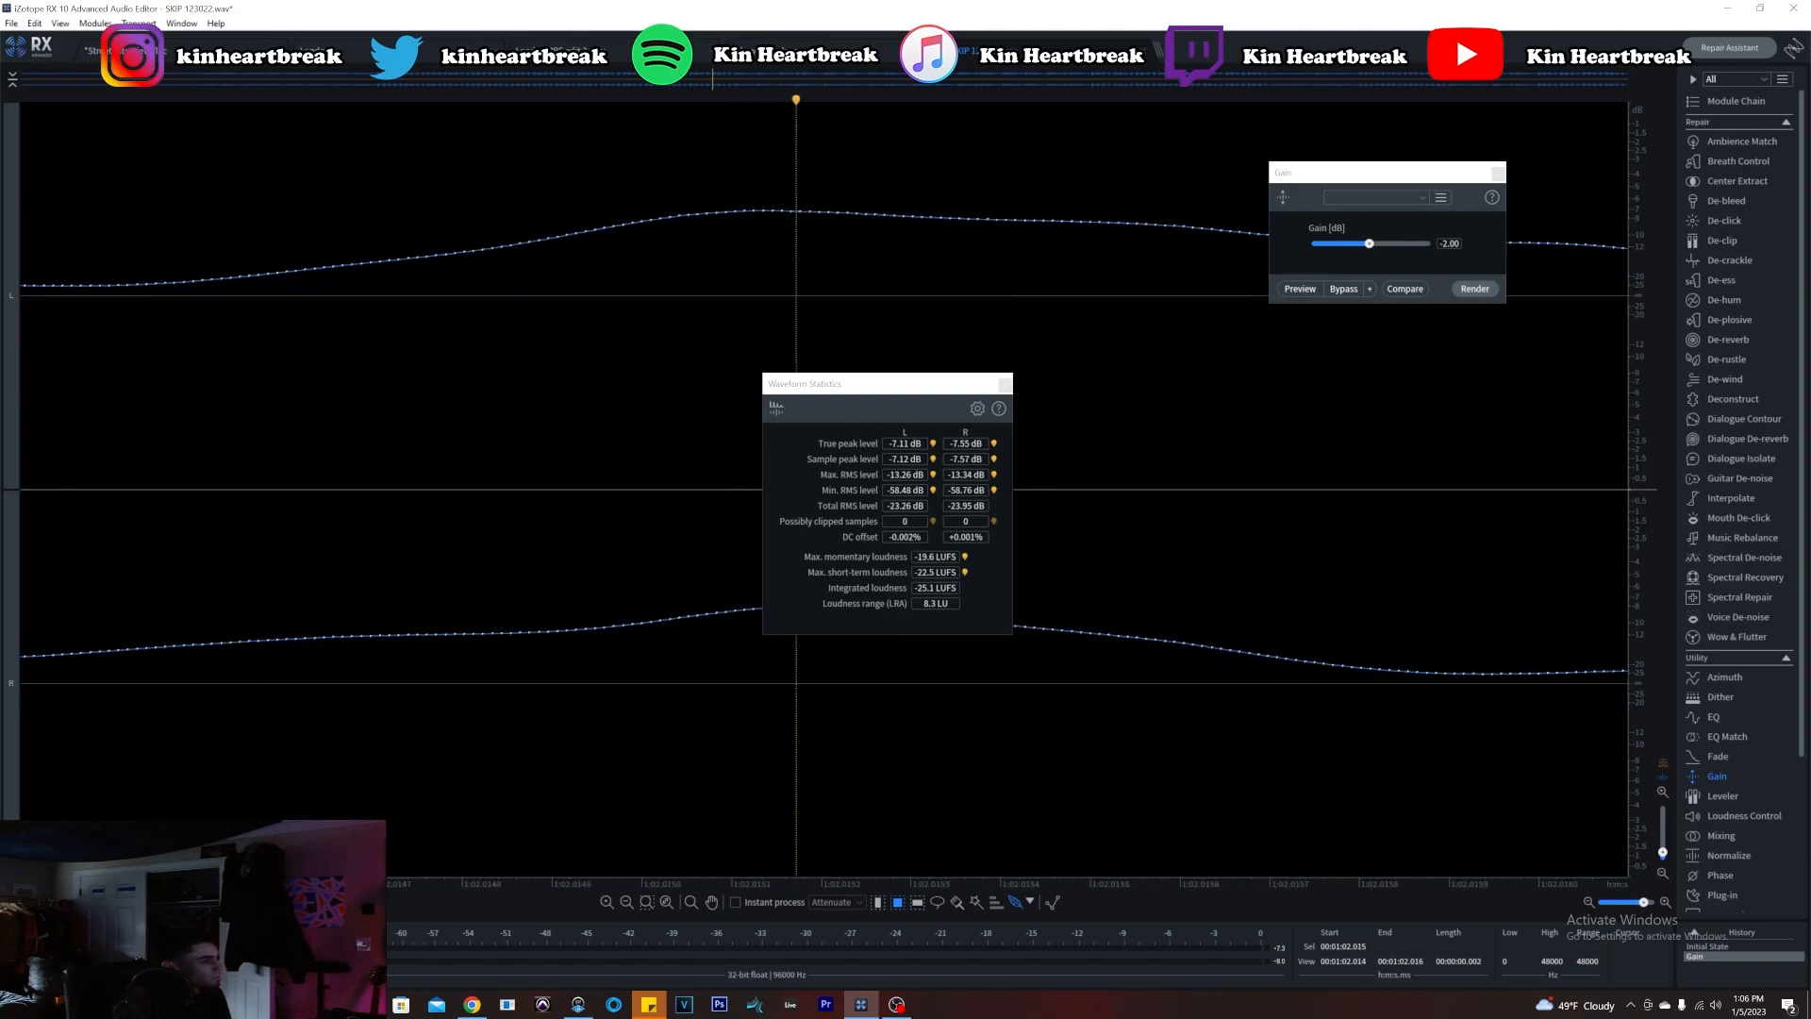
{"action": "left_click", "coordinate": [932, 445]}
{"action": "left_click_drag", "start_coordinate": [721, 203], "coordinate": [814, 228]}
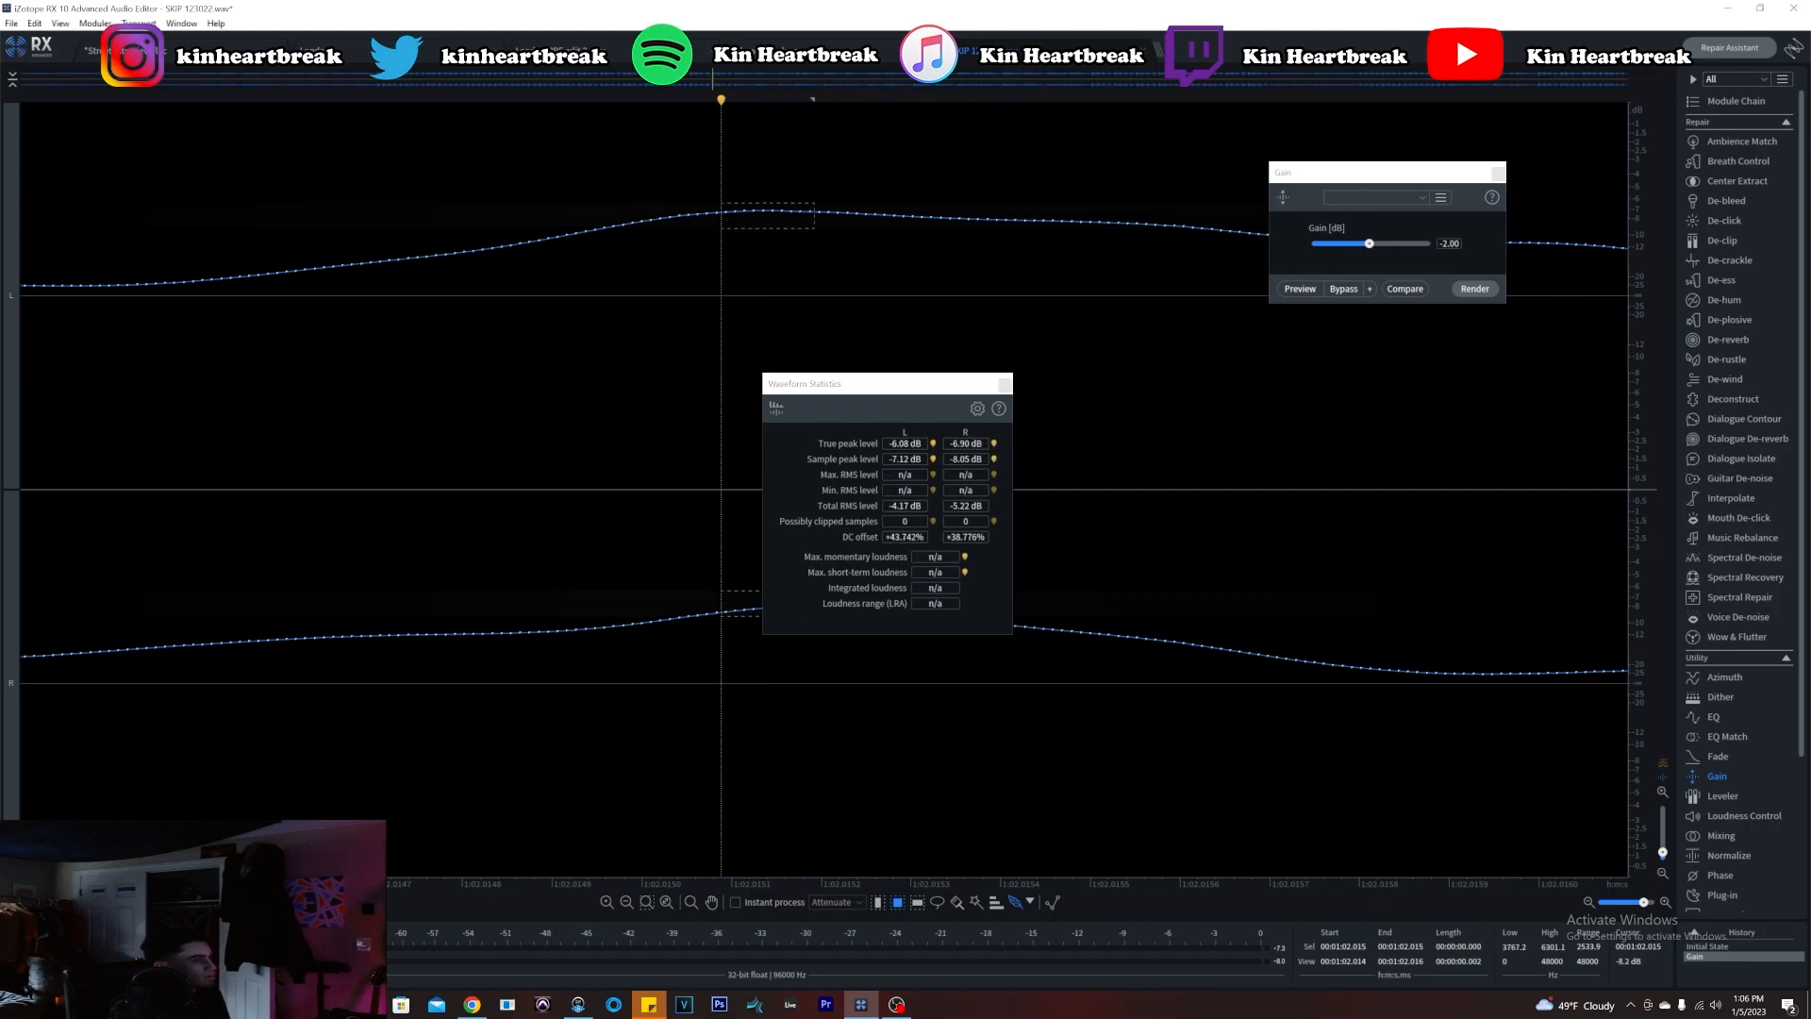
{"action": "left_click", "coordinate": [1474, 289]}
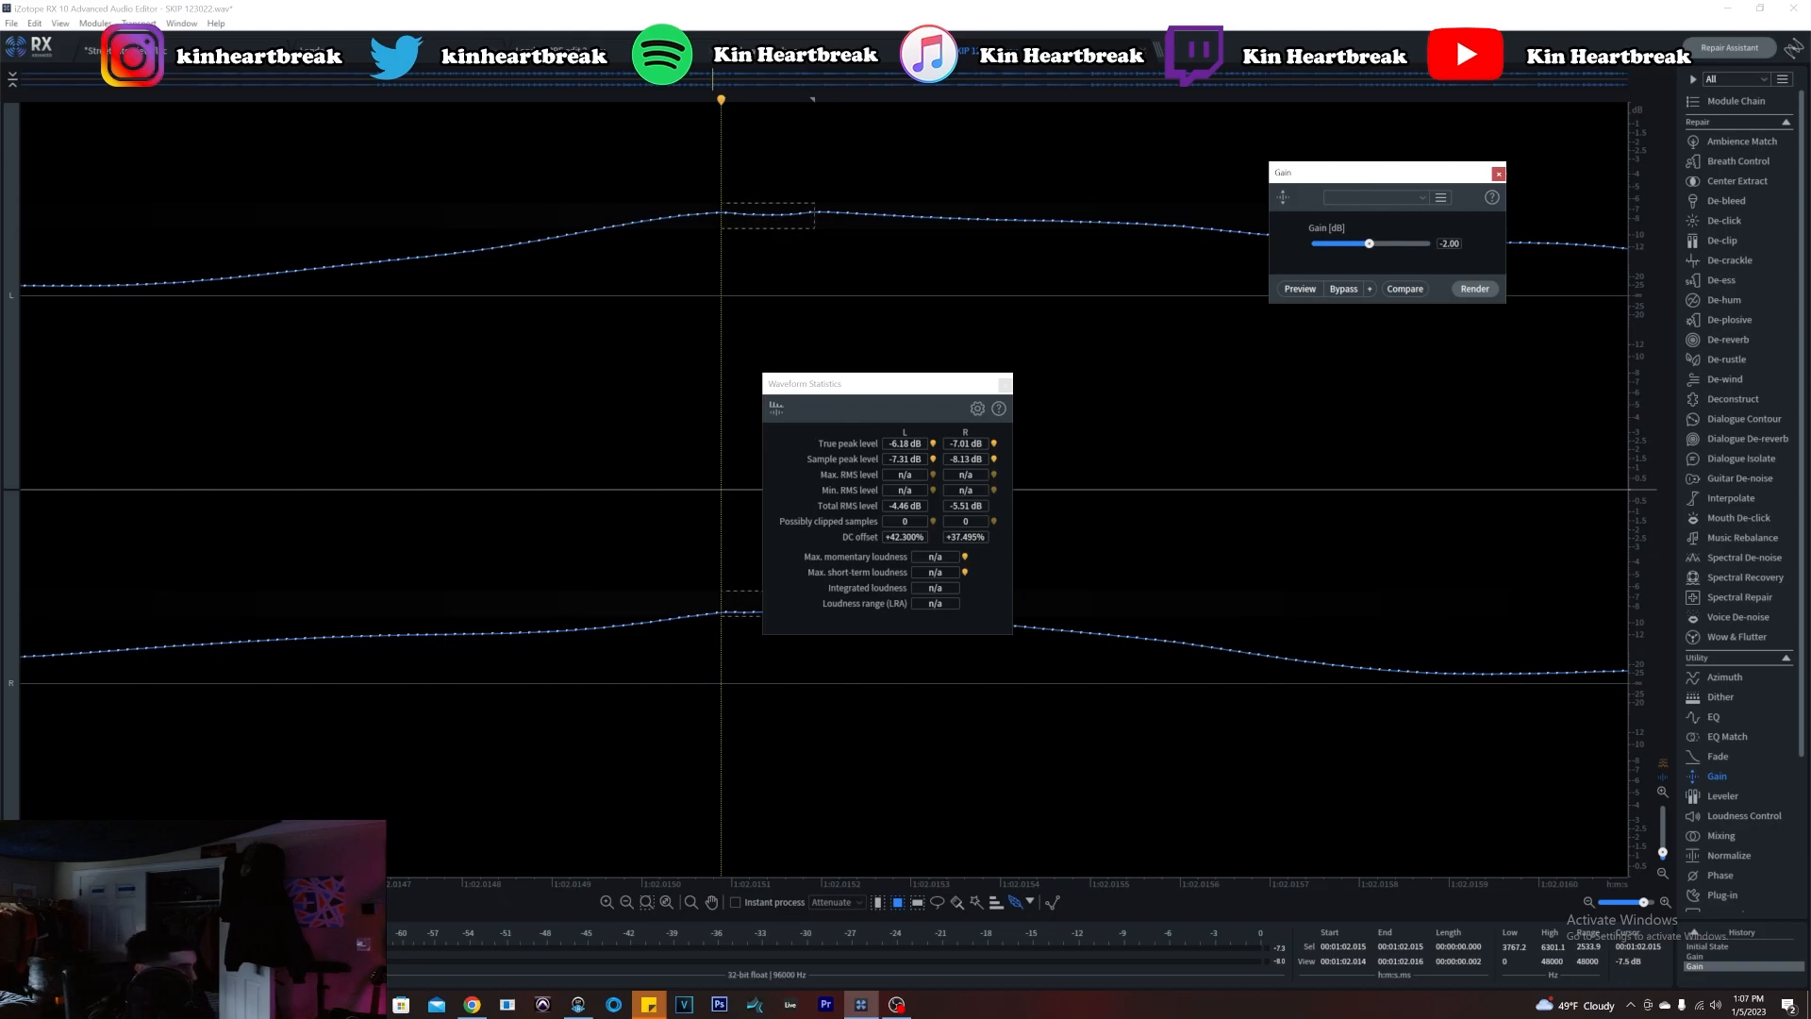
Render the -2.00 dB Gain on the small bumps just before and just after the flattened crest
{"action": "left_click", "coordinate": [749, 215]}
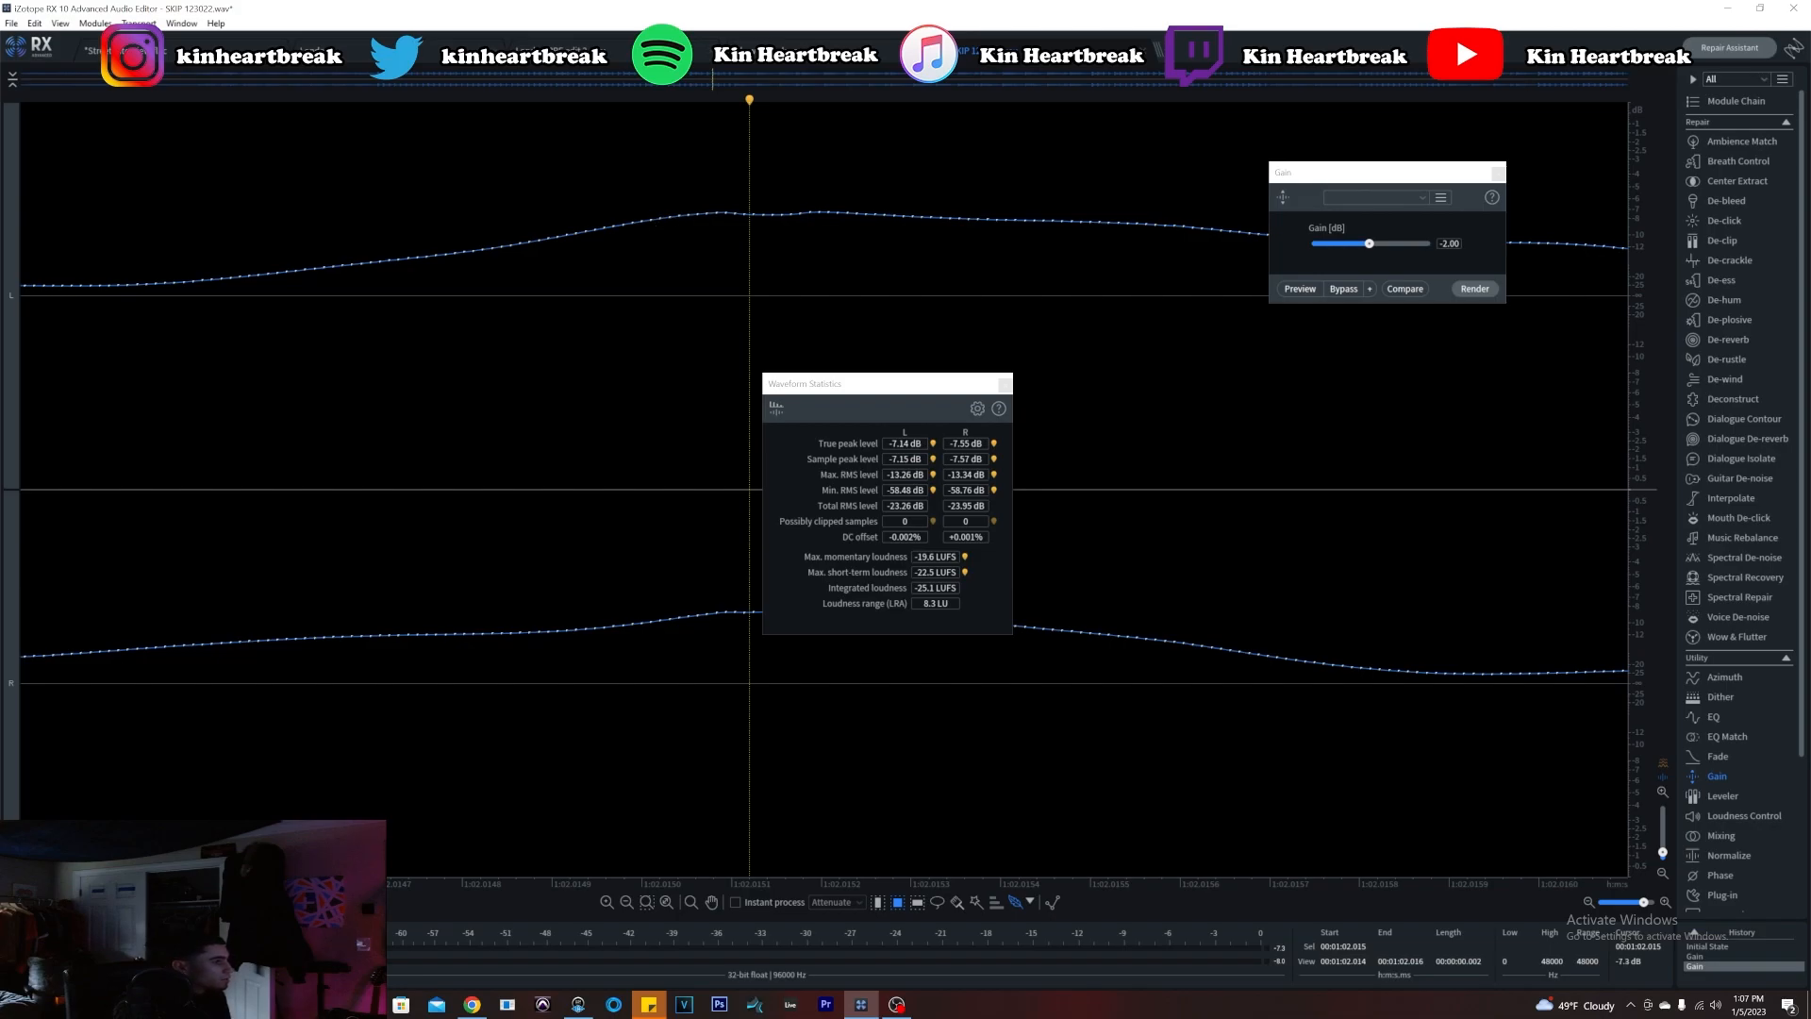
{"action": "left_click_drag", "start_coordinate": [665, 206], "coordinate": [740, 224]}
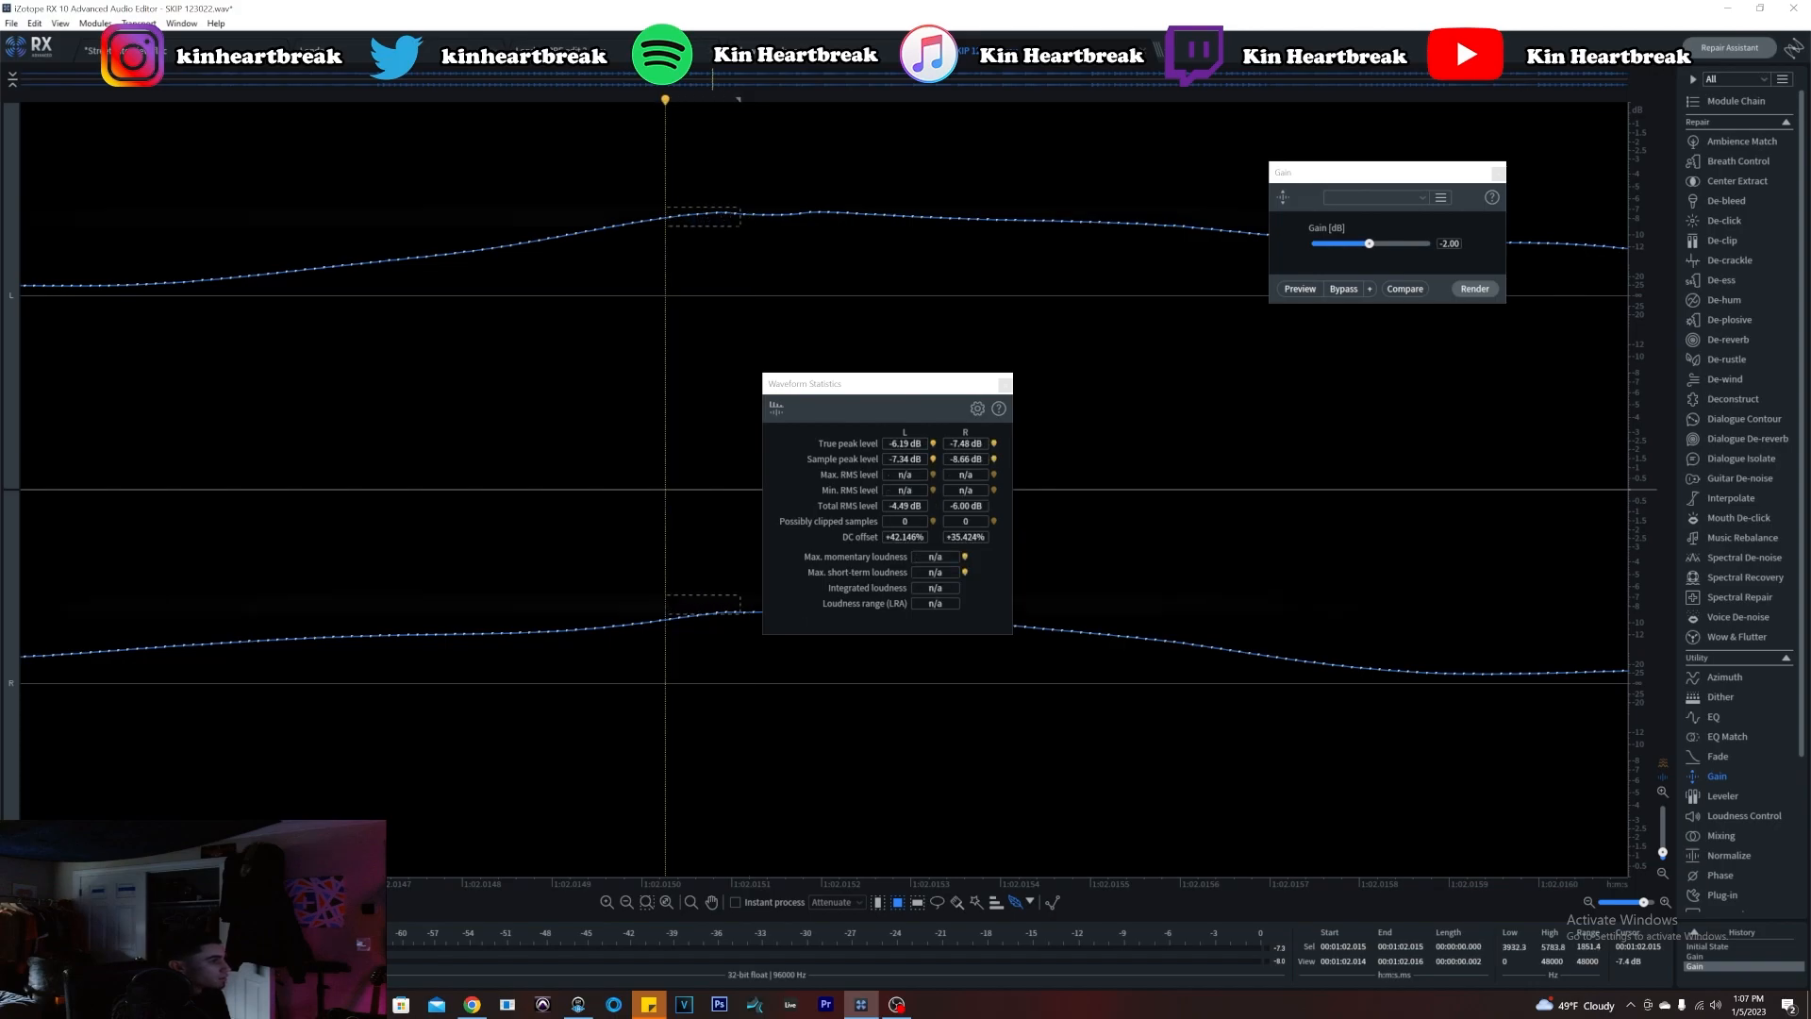
{"action": "left_click", "coordinate": [1473, 288]}
{"action": "left_click_drag", "start_coordinate": [804, 206], "coordinate": [861, 224]}
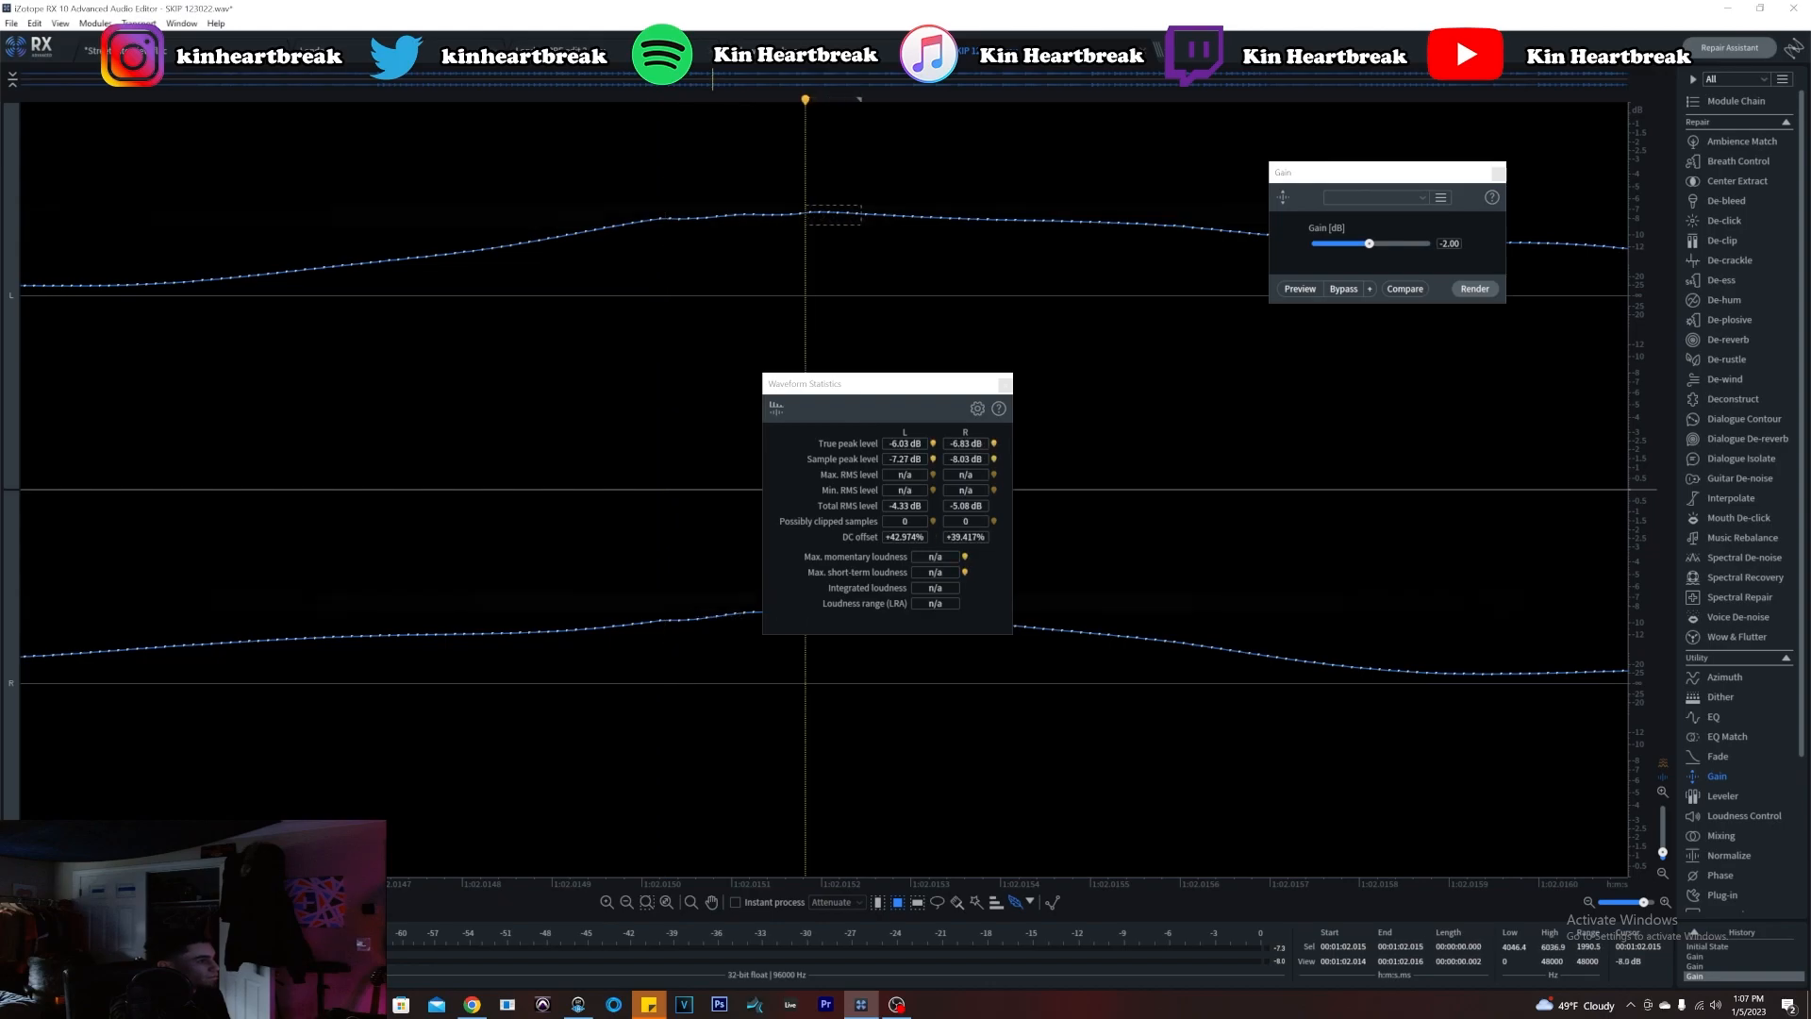
{"action": "left_click", "coordinate": [1474, 289]}
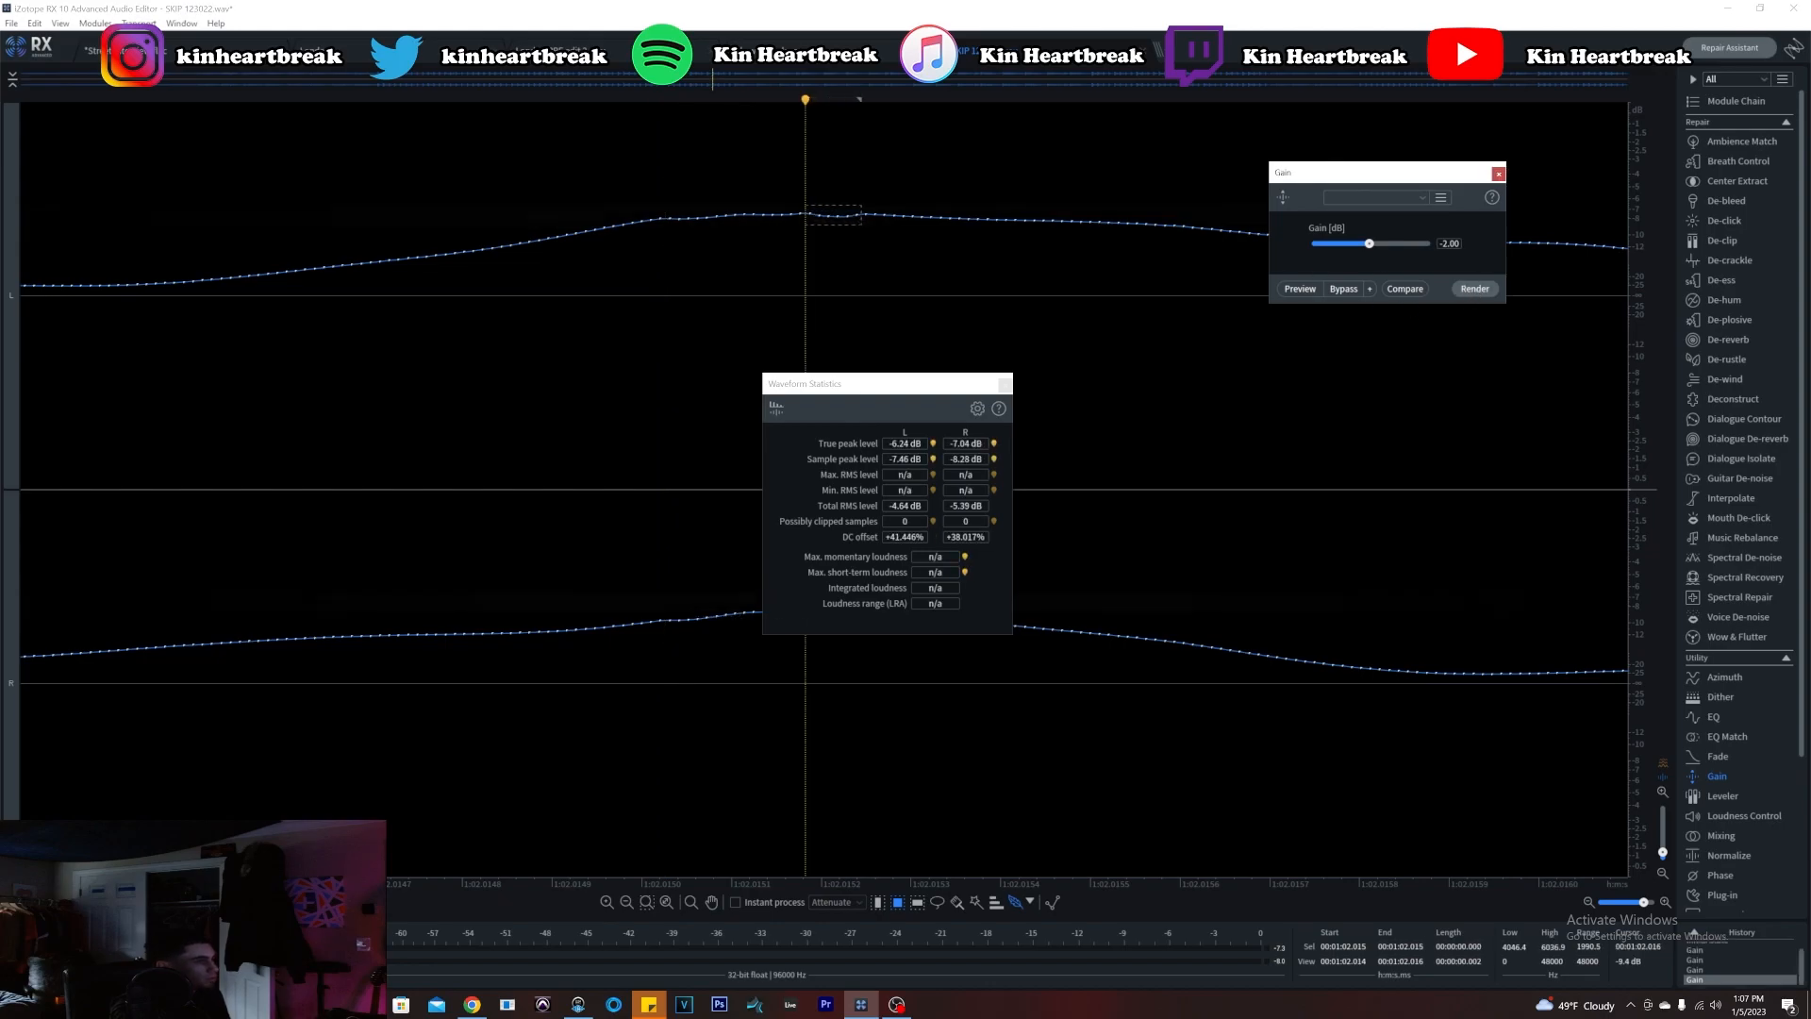
{"action": "left_click_drag", "start_coordinate": [808, 222], "coordinate": [795, 222]}
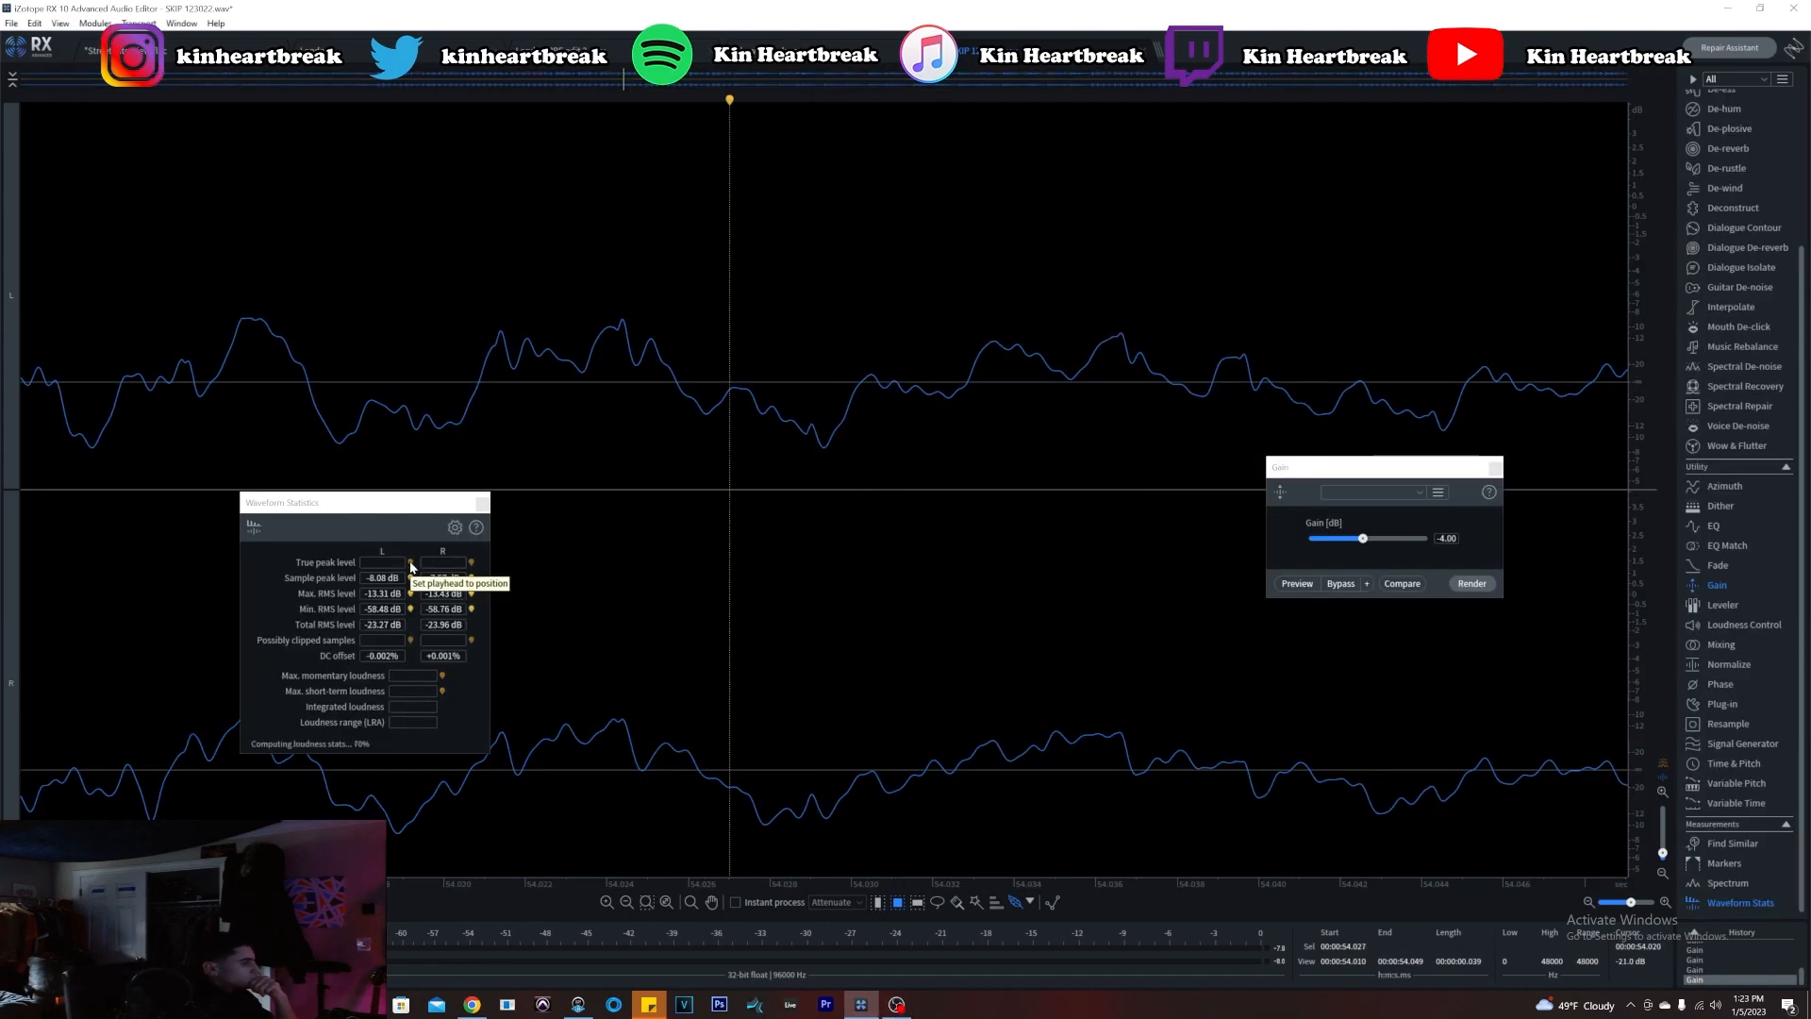
Render a -4.00 dB Gain on the left channel's trough near 54.03 s and clear the selection
{"action": "left_click_drag", "start_coordinate": [818, 377], "coordinate": [834, 414]}
{"action": "left_click", "coordinate": [1471, 583]}
{"action": "left_click", "coordinate": [738, 387]}
Render the -4.00 dB Gain on the next two left-channel true peaks, the second one near 1:02.011, clearing the selection after each
{"action": "left_click", "coordinate": [411, 563]}
{"action": "left_click", "coordinate": [1462, 585]}
{"action": "left_click", "coordinate": [792, 412]}
{"action": "left_click", "coordinate": [410, 562]}
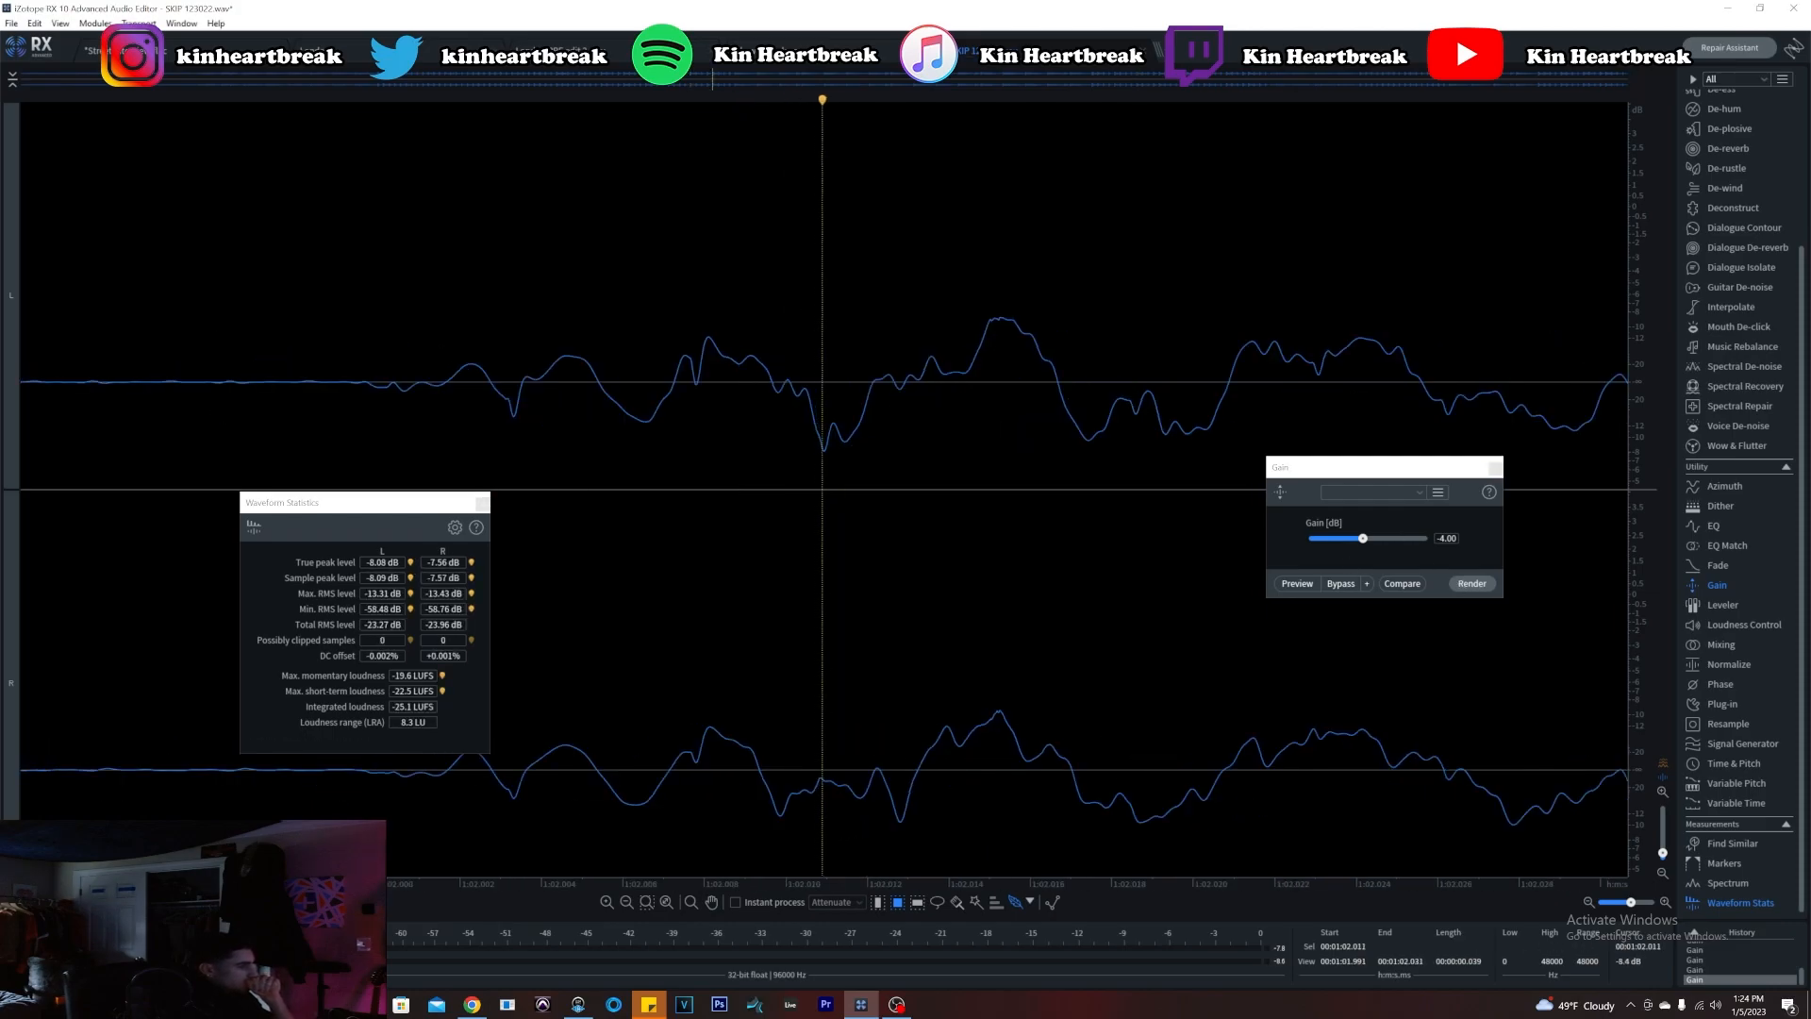
{"action": "left_click", "coordinate": [1469, 583]}
{"action": "left_click", "coordinate": [786, 396]}
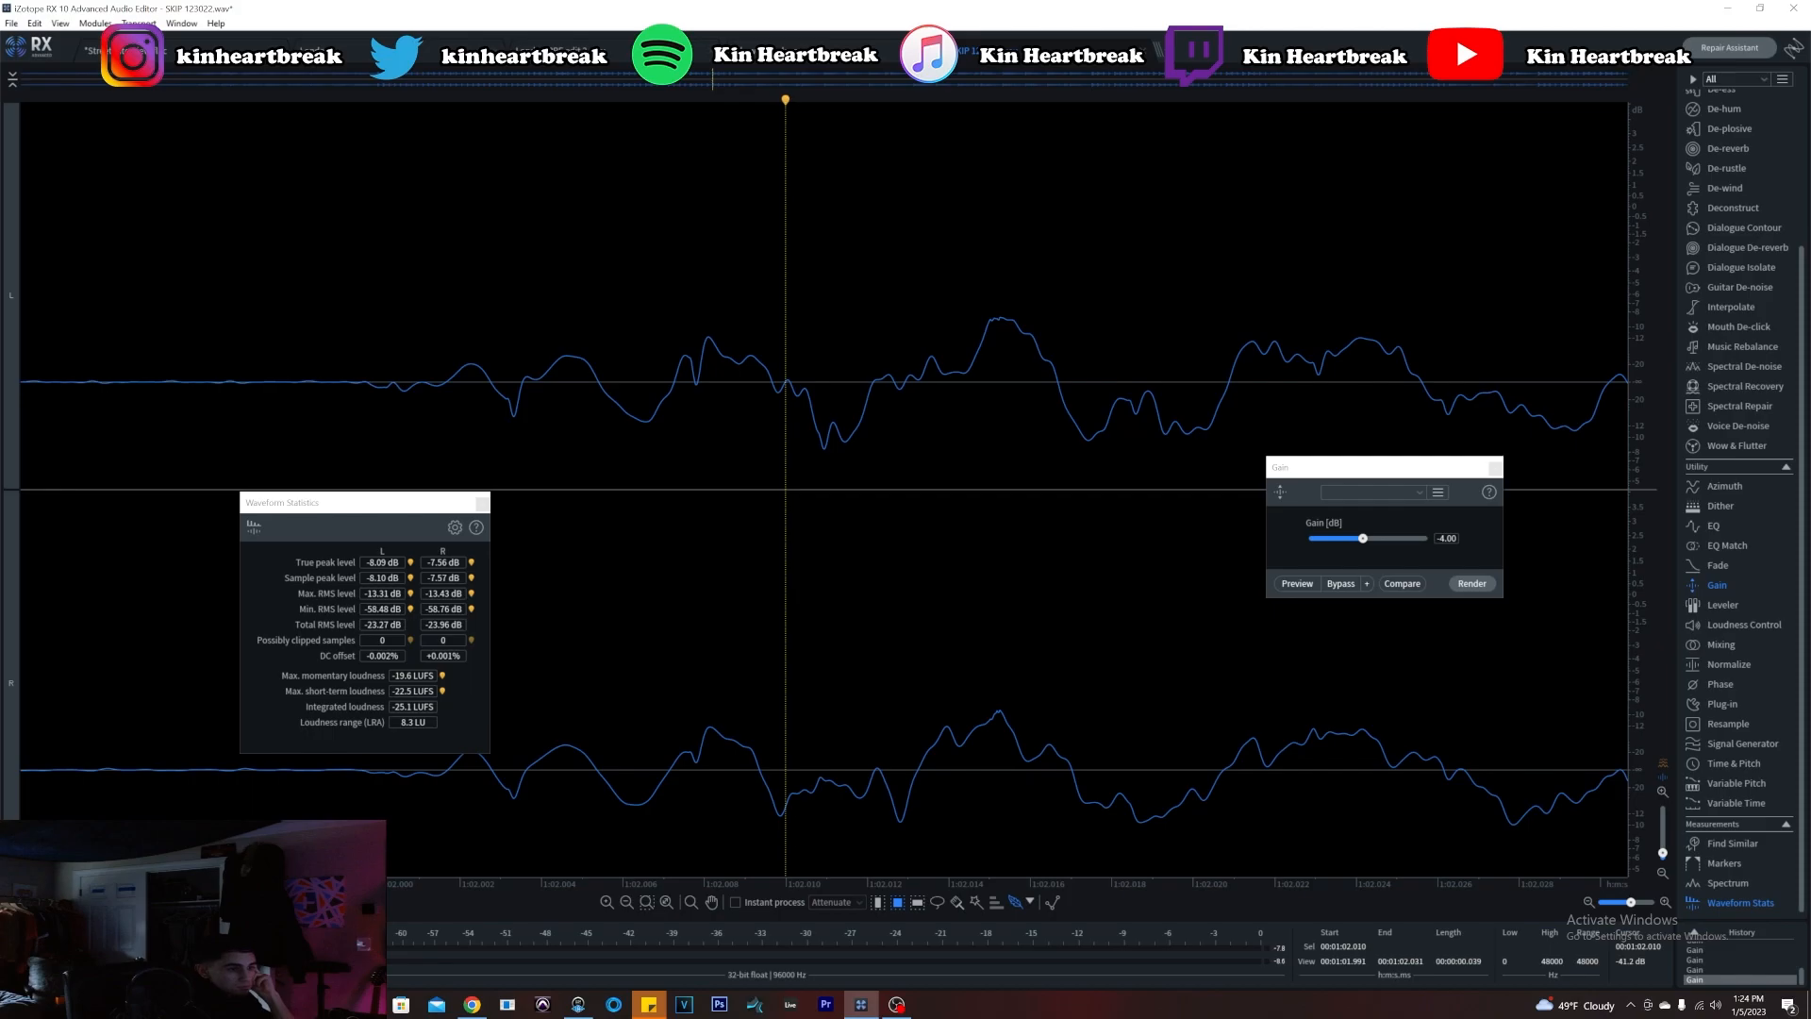
Locate the left channel's next true peak, render the -4.00 dB Gain on a narrow selection there, and clear the selection
{"action": "left_click", "coordinate": [410, 563]}
{"action": "left_click_drag", "start_coordinate": [813, 413], "coordinate": [831, 413]}
{"action": "left_click", "coordinate": [1471, 584]}
{"action": "scroll", "coordinate": [839, 405], "scroll_direction": "down", "scroll_amount": 5}
{"action": "scroll", "coordinate": [811, 405], "scroll_direction": "down", "scroll_amount": 5}
{"action": "left_click", "coordinate": [770, 406]}
Move the playhead to the right channel's true peak near 1:44.011 and render the -4.00 dB Gain on the left-channel trough there
{"action": "scroll", "coordinate": [770, 406], "scroll_direction": "down", "scroll_amount": 4}
{"action": "left_click", "coordinate": [472, 562]}
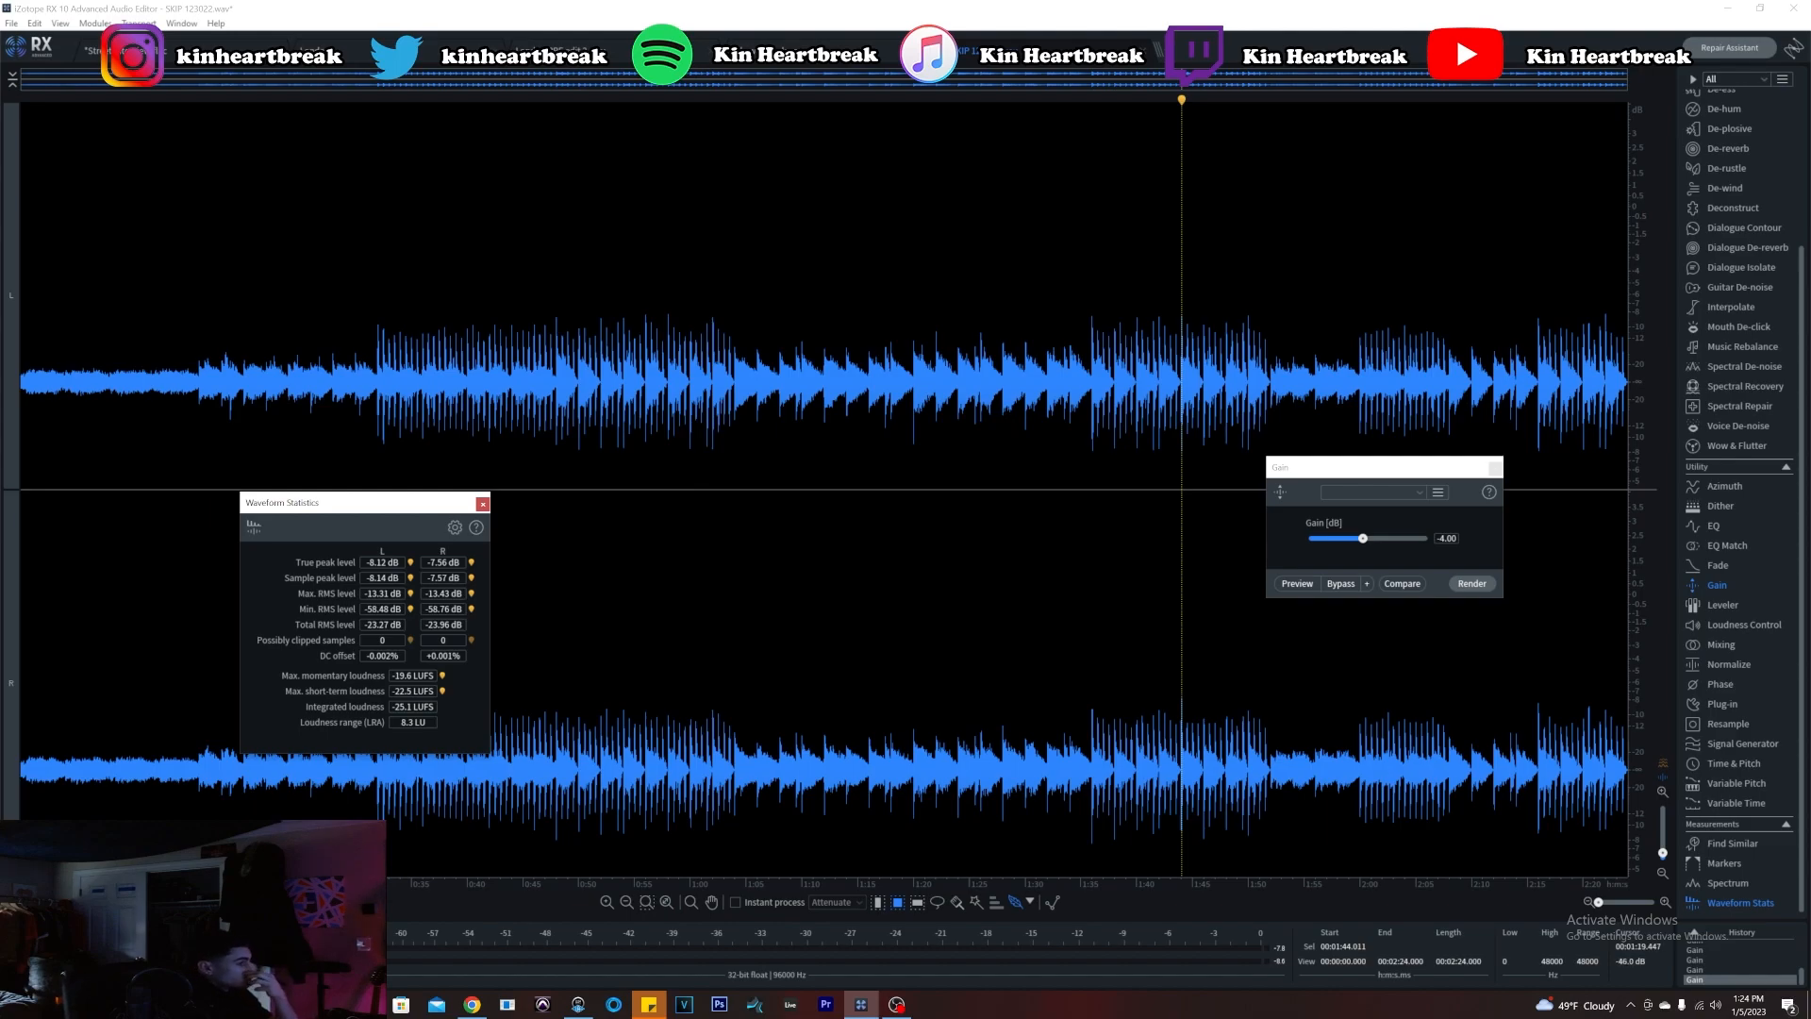
{"action": "scroll", "coordinate": [1207, 405], "scroll_direction": "up", "scroll_amount": 8}
{"action": "scroll", "coordinate": [1075, 425], "scroll_direction": "up", "scroll_amount": 16}
{"action": "scroll", "coordinate": [946, 434], "scroll_direction": "down", "scroll_amount": 2}
{"action": "left_click_drag", "start_coordinate": [935, 444], "coordinate": [957, 453]}
{"action": "left_click", "coordinate": [1461, 585]}
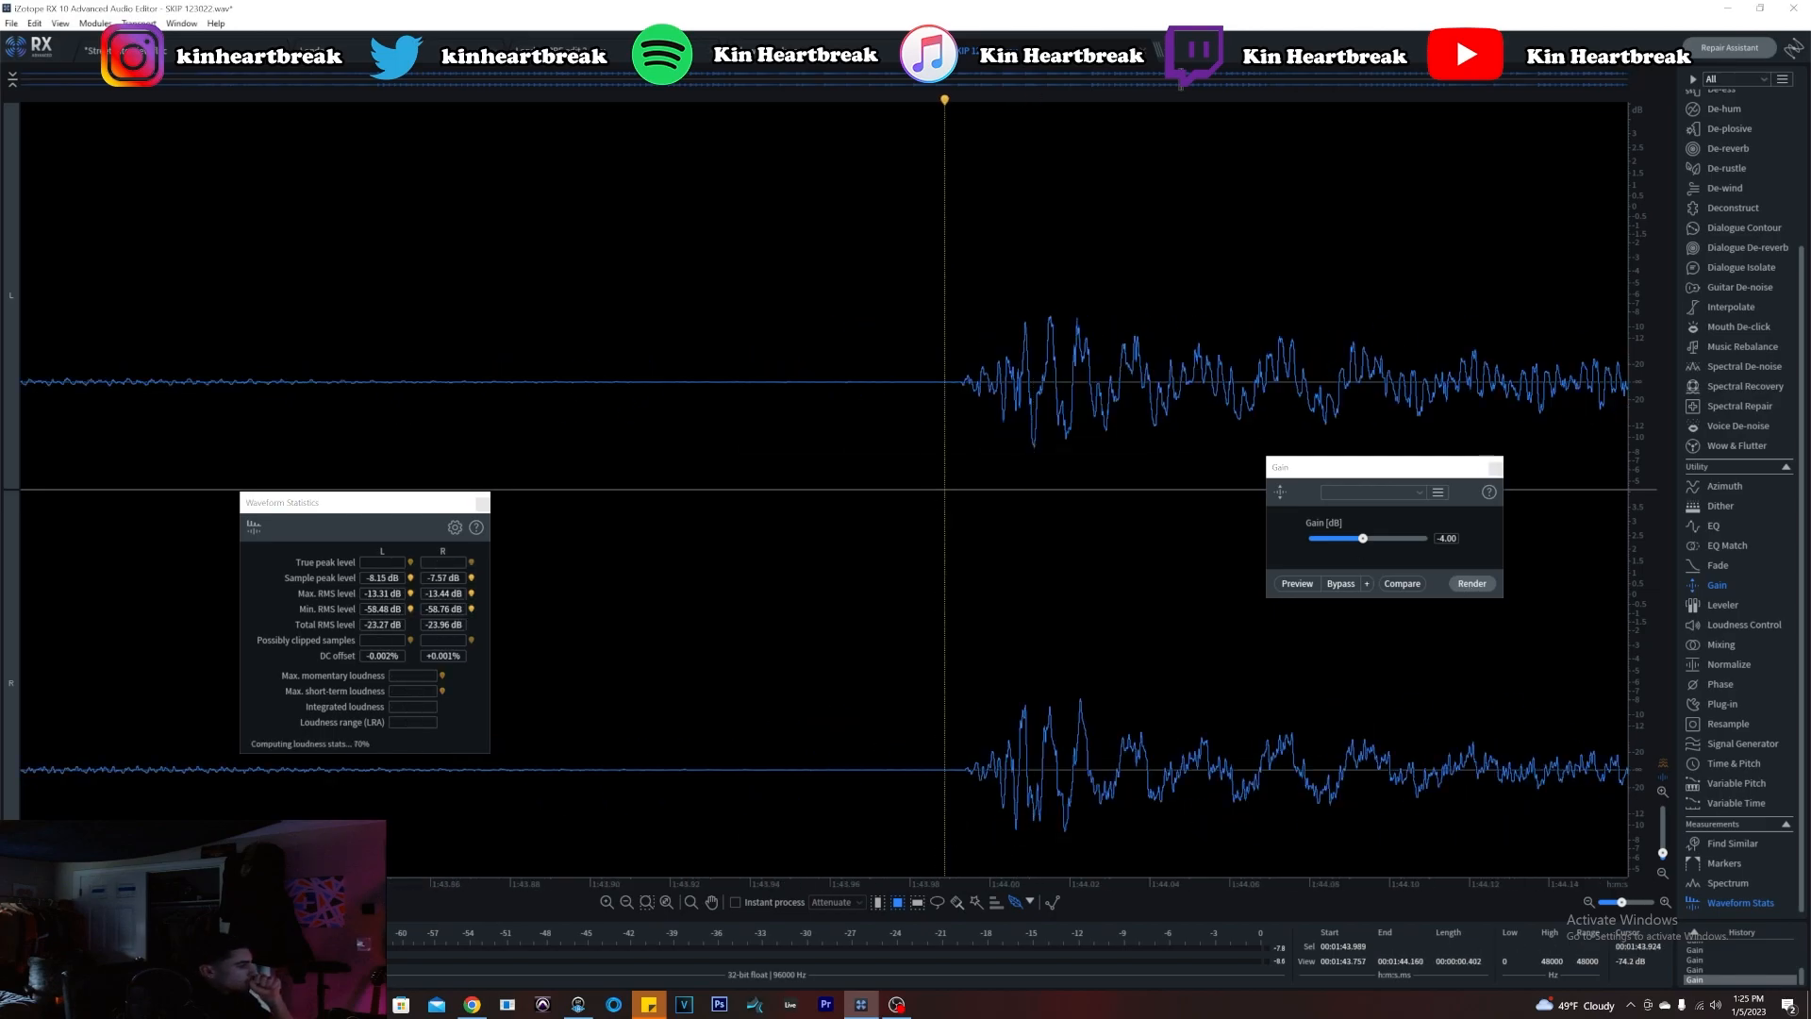
Render the -4.00 dB Gain on the right channel's trough just after the transient starts near 1:44, and clear the selection
{"action": "scroll", "coordinate": [830, 836], "scroll_direction": "up", "scroll_amount": 5}
{"action": "left_click_drag", "start_coordinate": [803, 834], "coordinate": [836, 833]}
{"action": "left_click", "coordinate": [1458, 586]}
{"action": "left_click", "coordinate": [792, 586]}
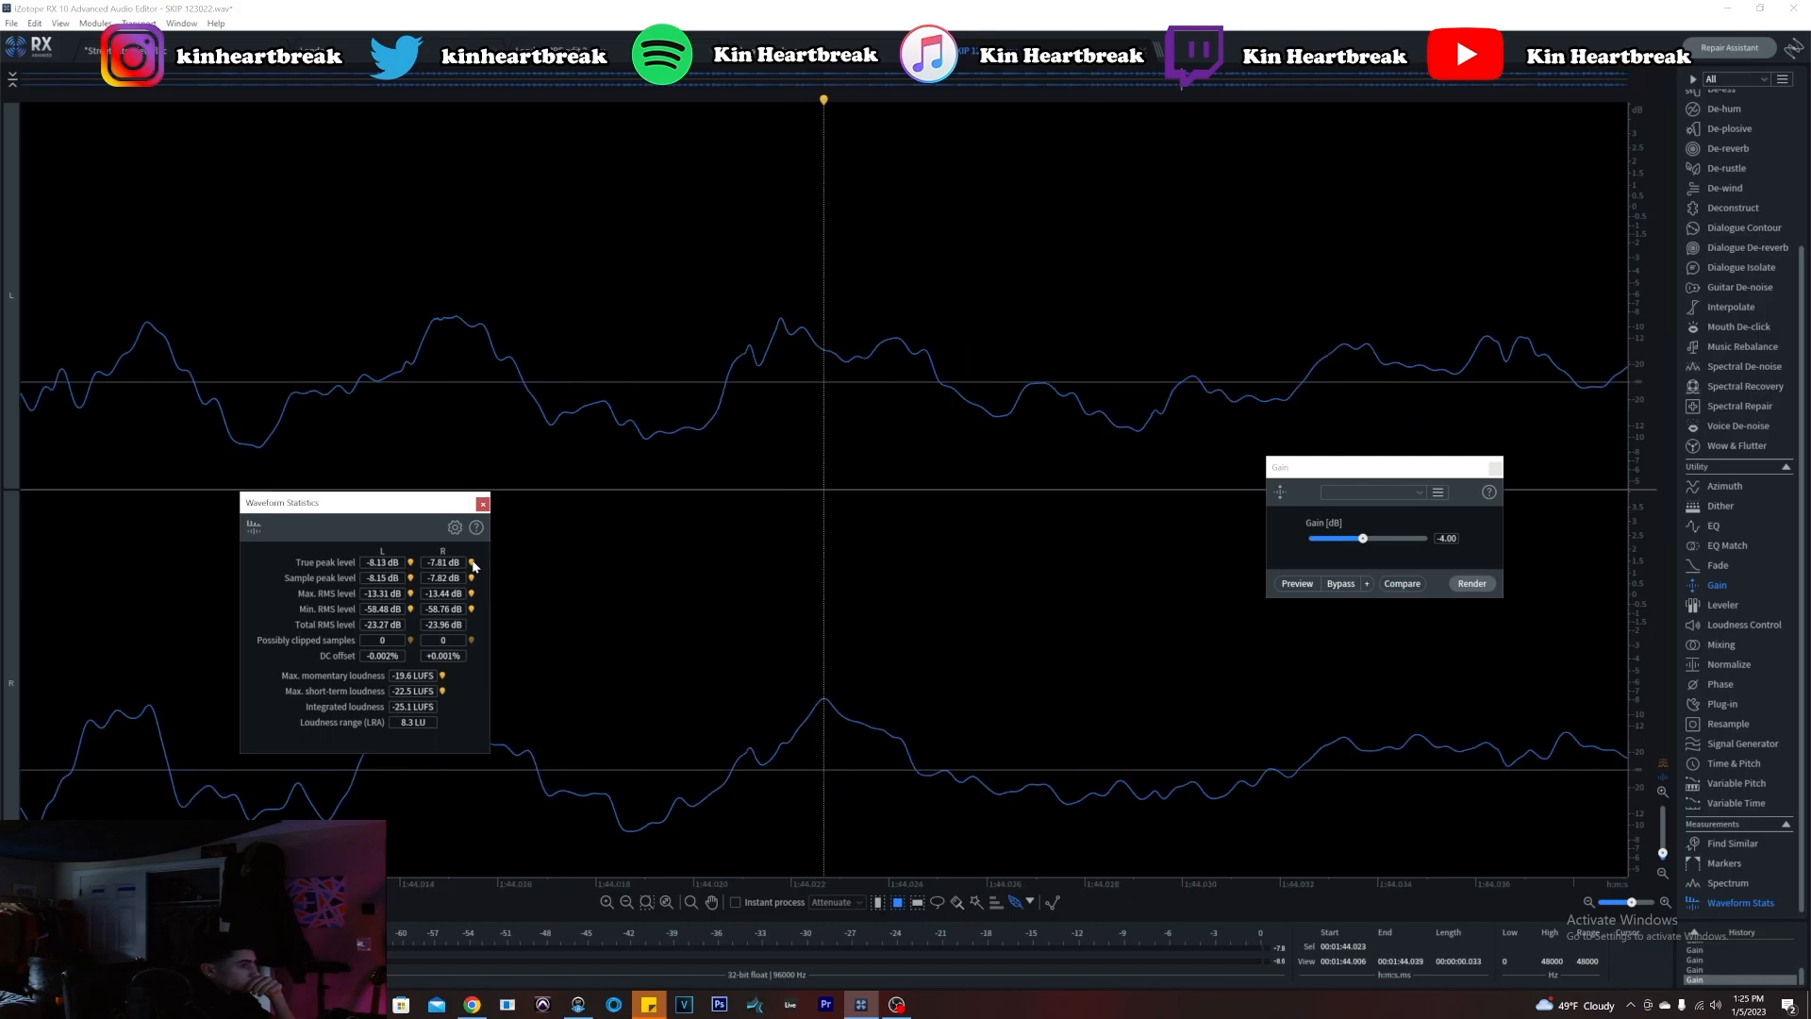
Select the right channel's true peak near 1:44.023, render the -4.00 dB Gain on it, and clear the selection
{"action": "left_click", "coordinate": [816, 697]}
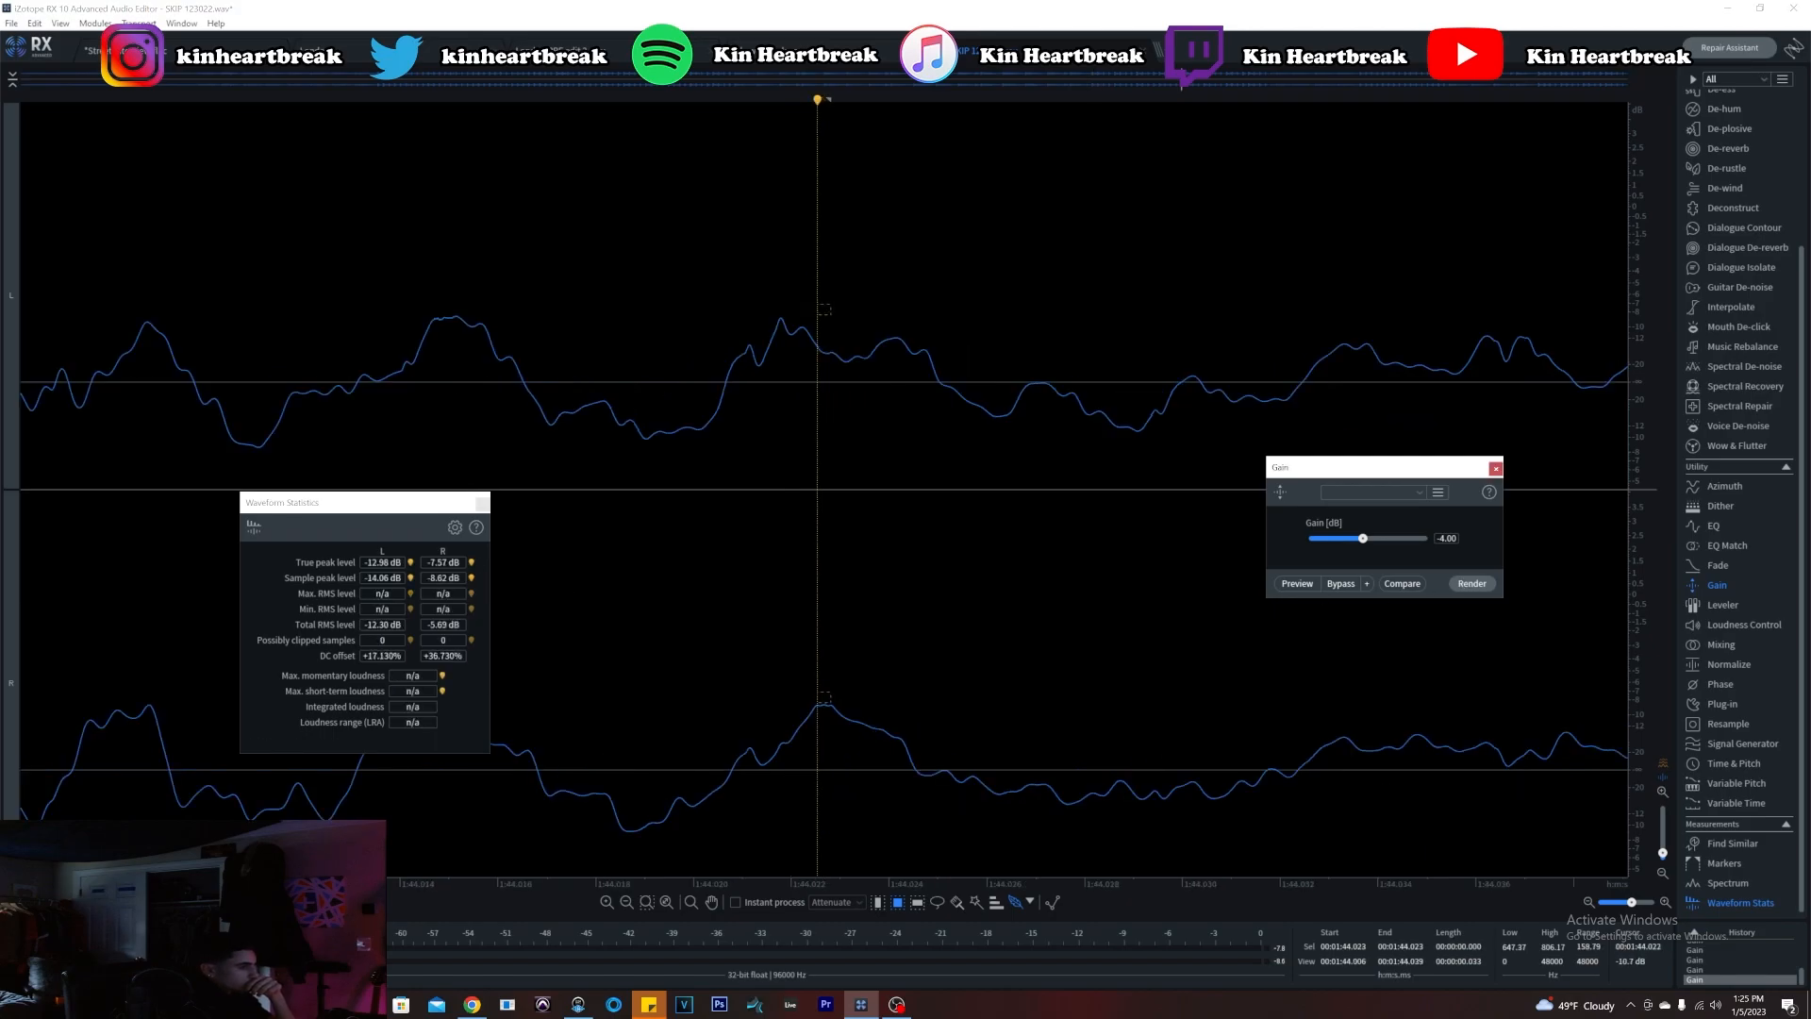
{"action": "scroll", "coordinate": [780, 703], "scroll_direction": "down", "scroll_amount": 5}
{"action": "left_click", "coordinate": [774, 703]}
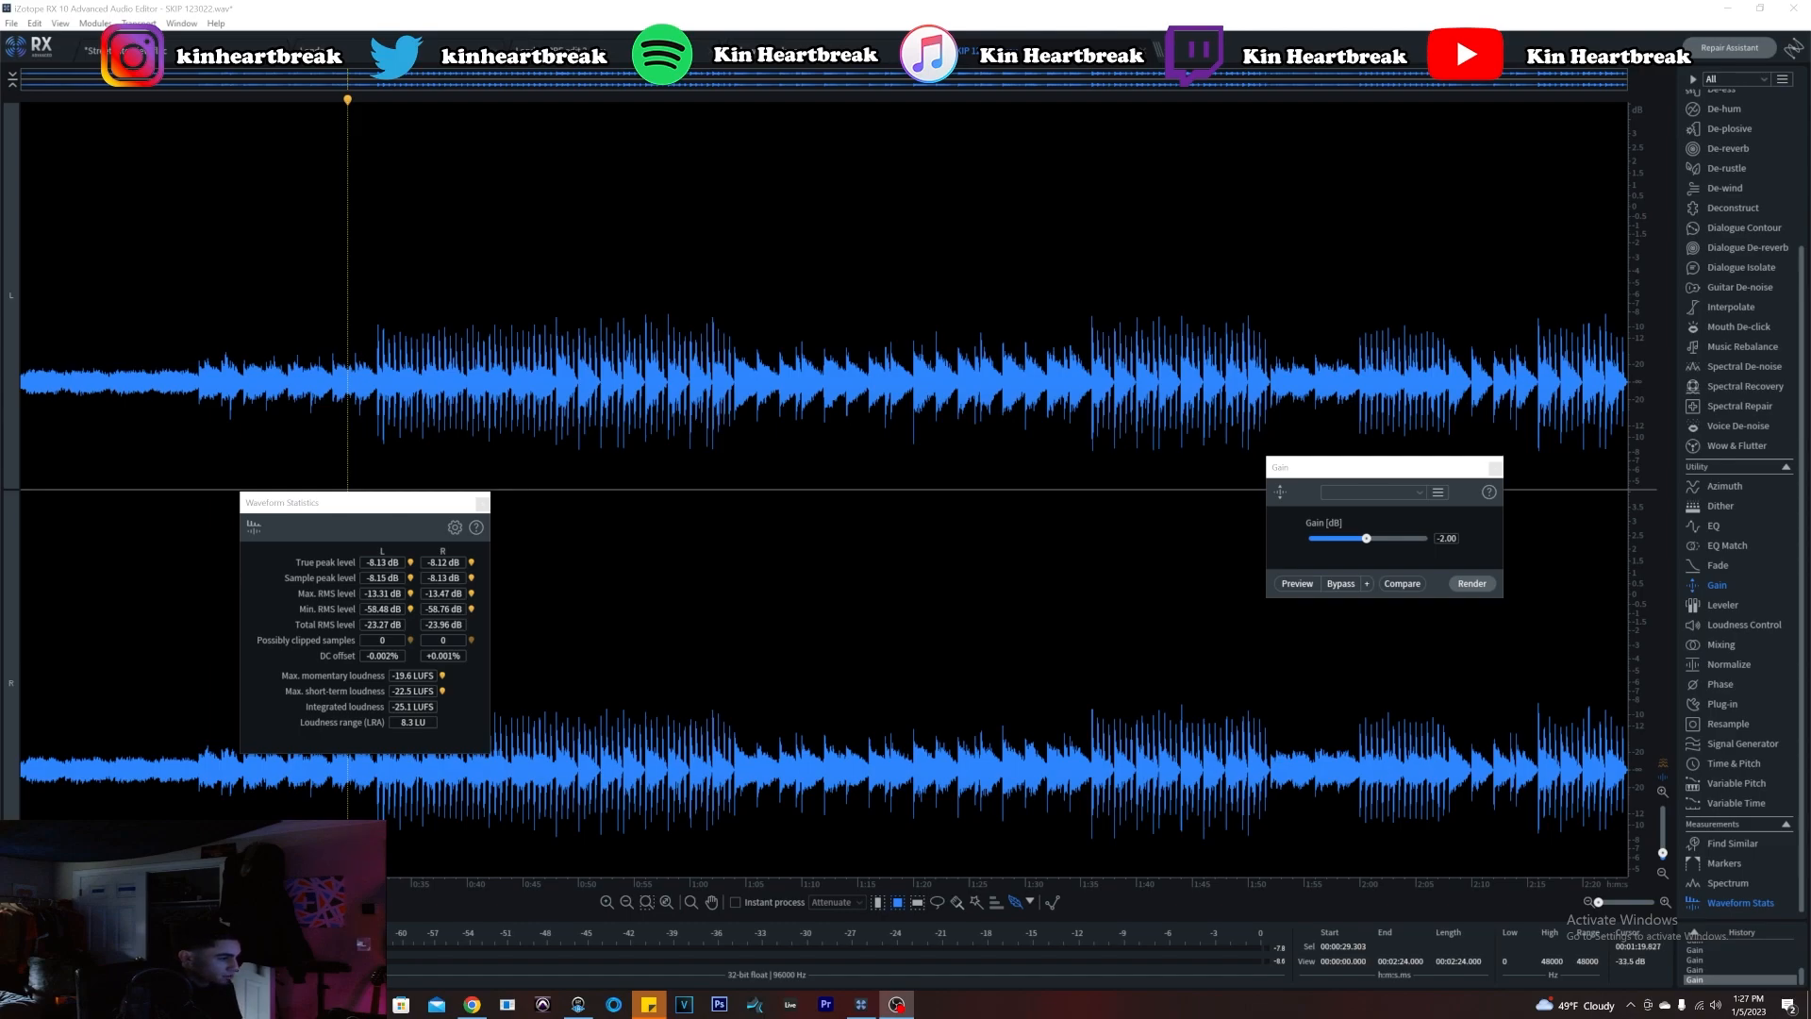
Select the left channel's trough near 1:20.008 and render a -4.00 dB Gain on it, clearing the selection
{"action": "scroll", "coordinate": [922, 424], "scroll_direction": "up", "scroll_amount": 6}
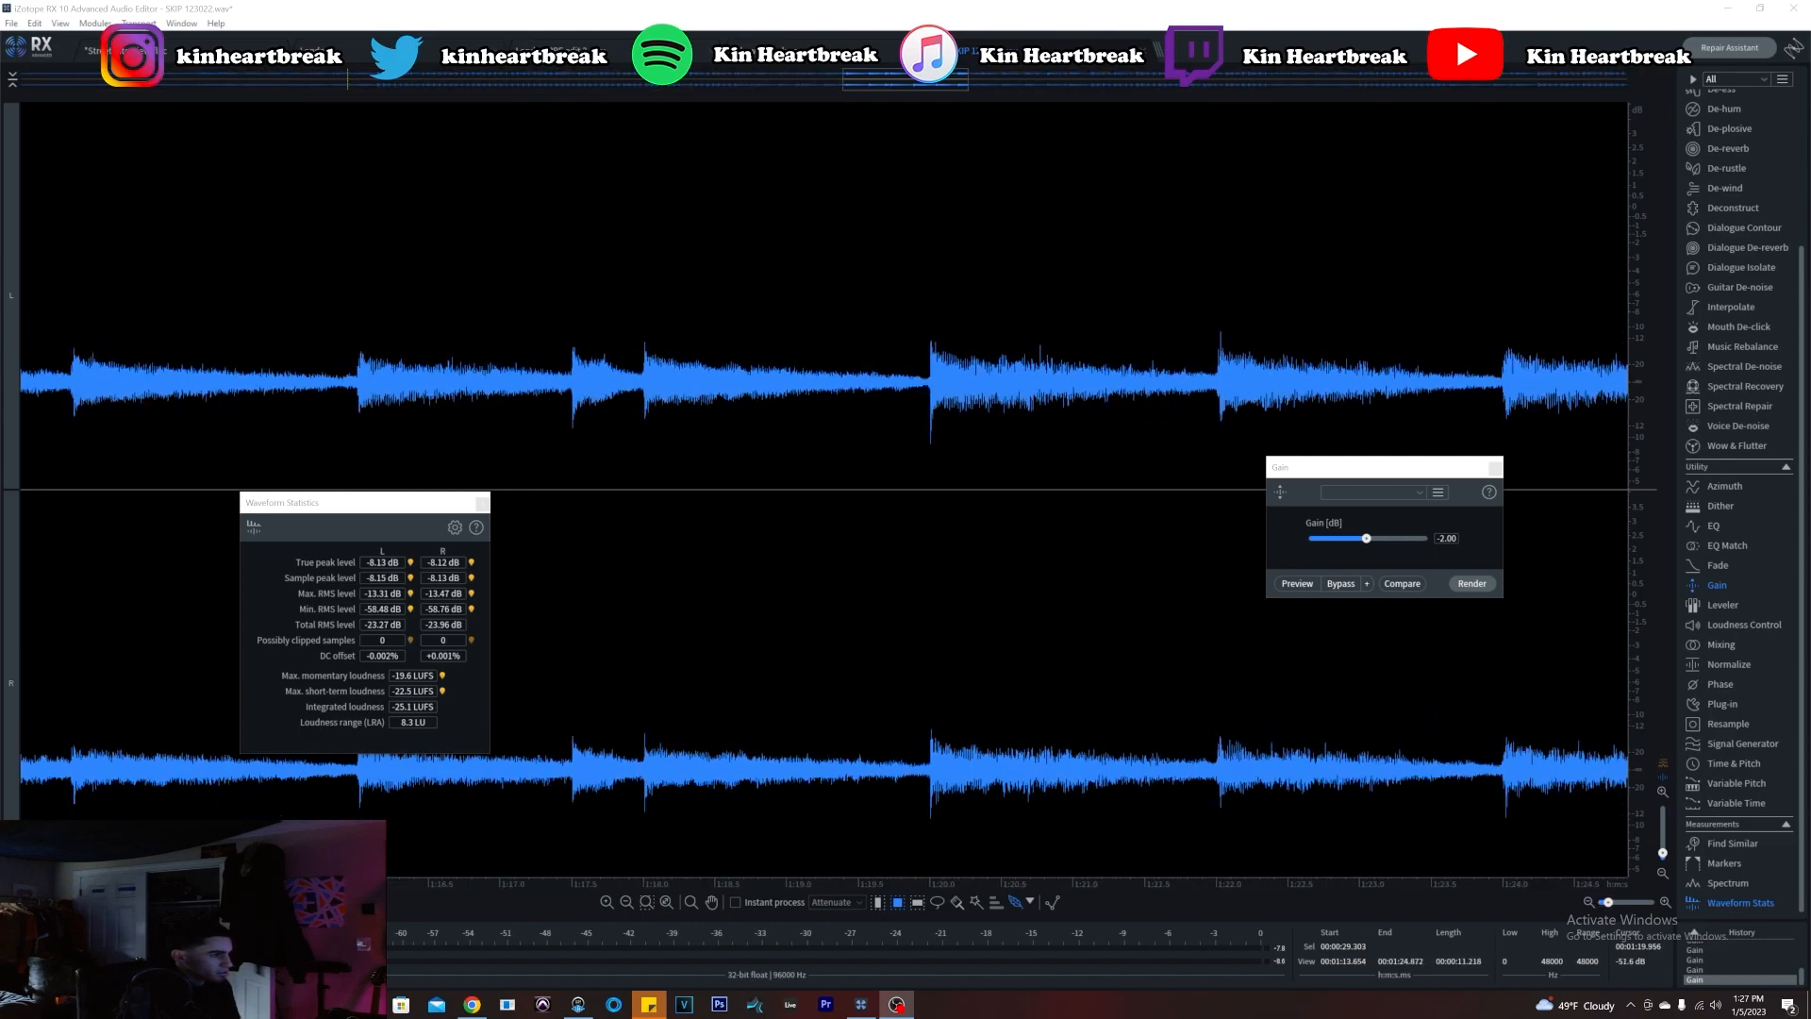
{"action": "scroll", "coordinate": [903, 425], "scroll_direction": "up", "scroll_amount": 10}
{"action": "left_click", "coordinate": [905, 439]}
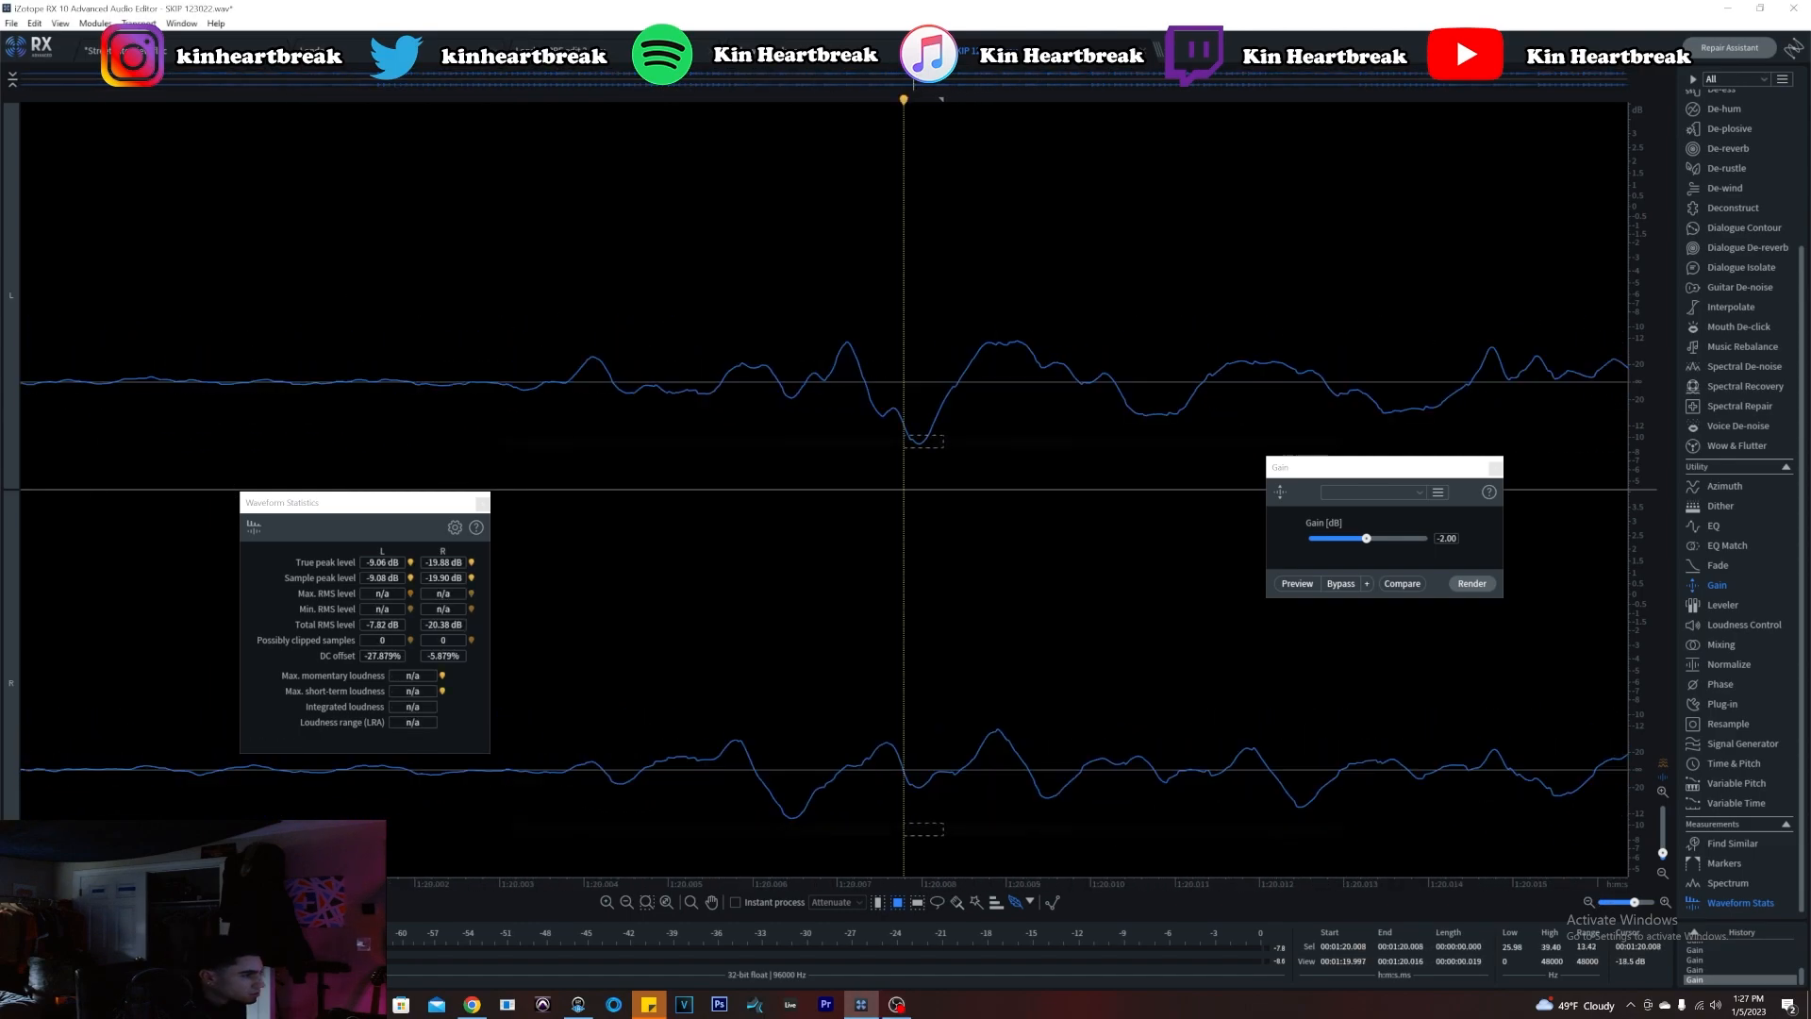
{"action": "left_click_drag", "start_coordinate": [1368, 539], "coordinate": [1365, 539]}
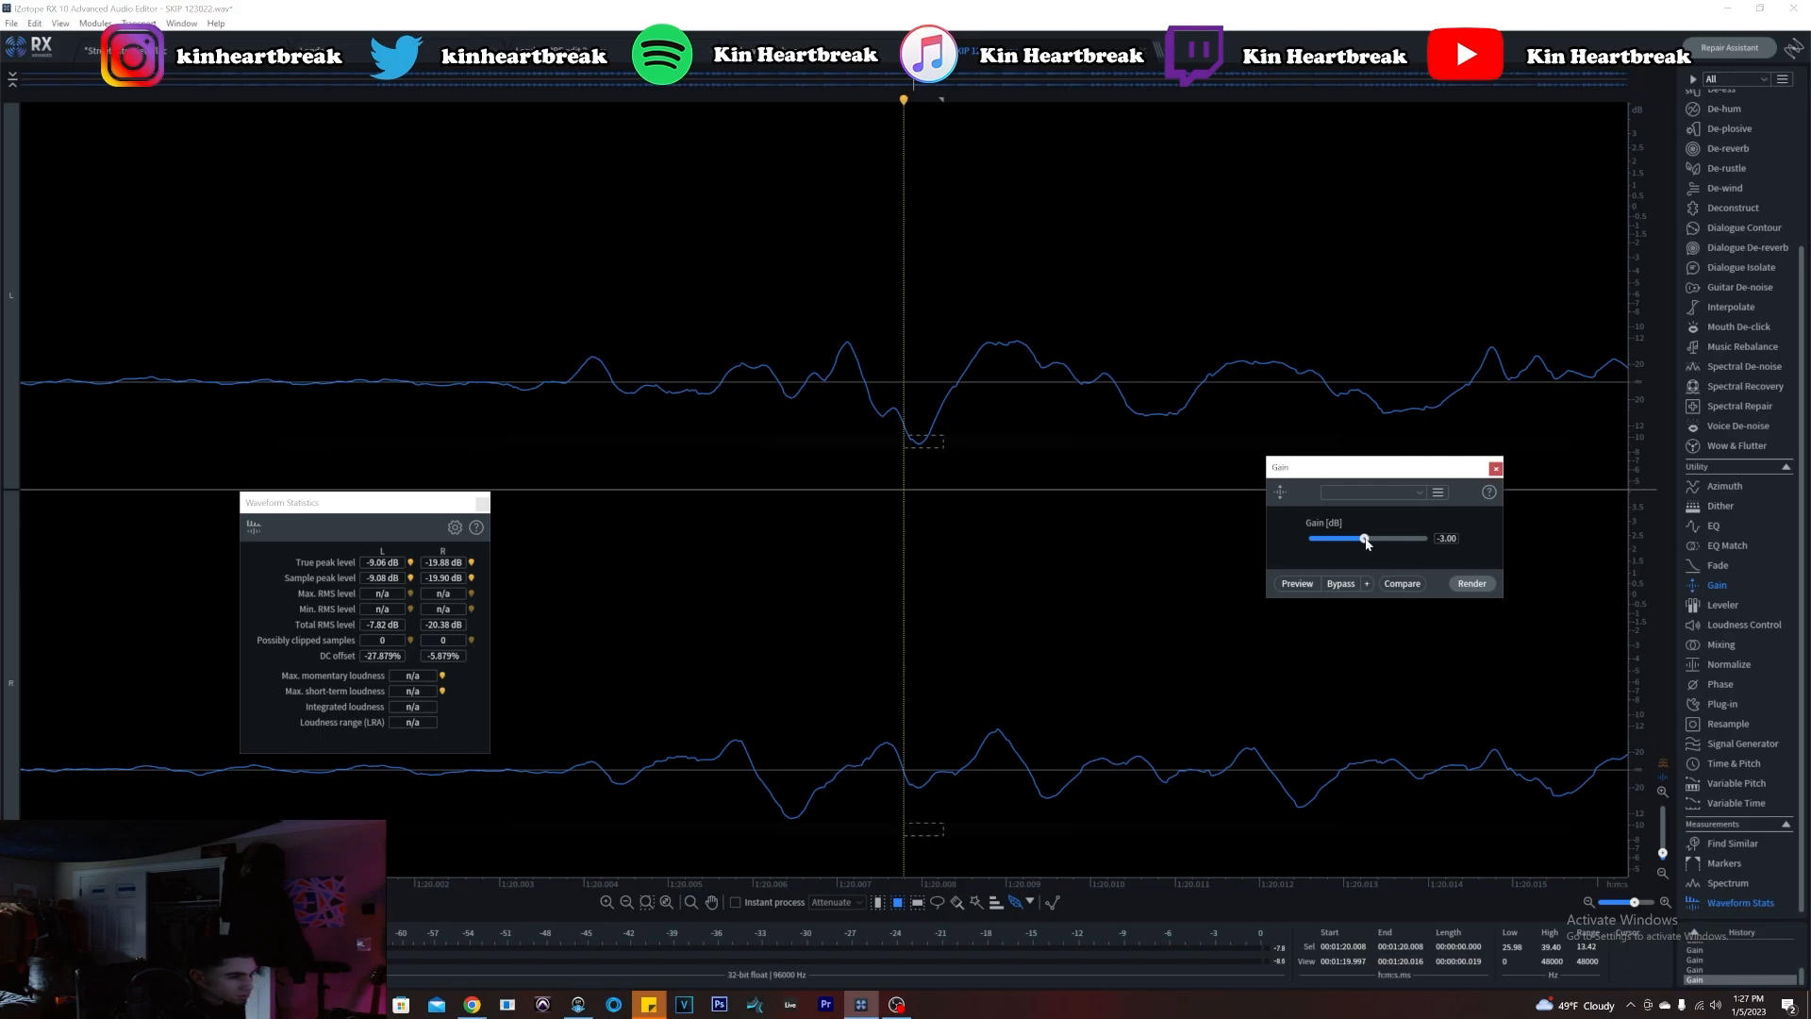
{"action": "left_click", "coordinate": [1469, 585]}
{"action": "scroll", "coordinate": [904, 472], "scroll_direction": "down", "scroll_amount": 10}
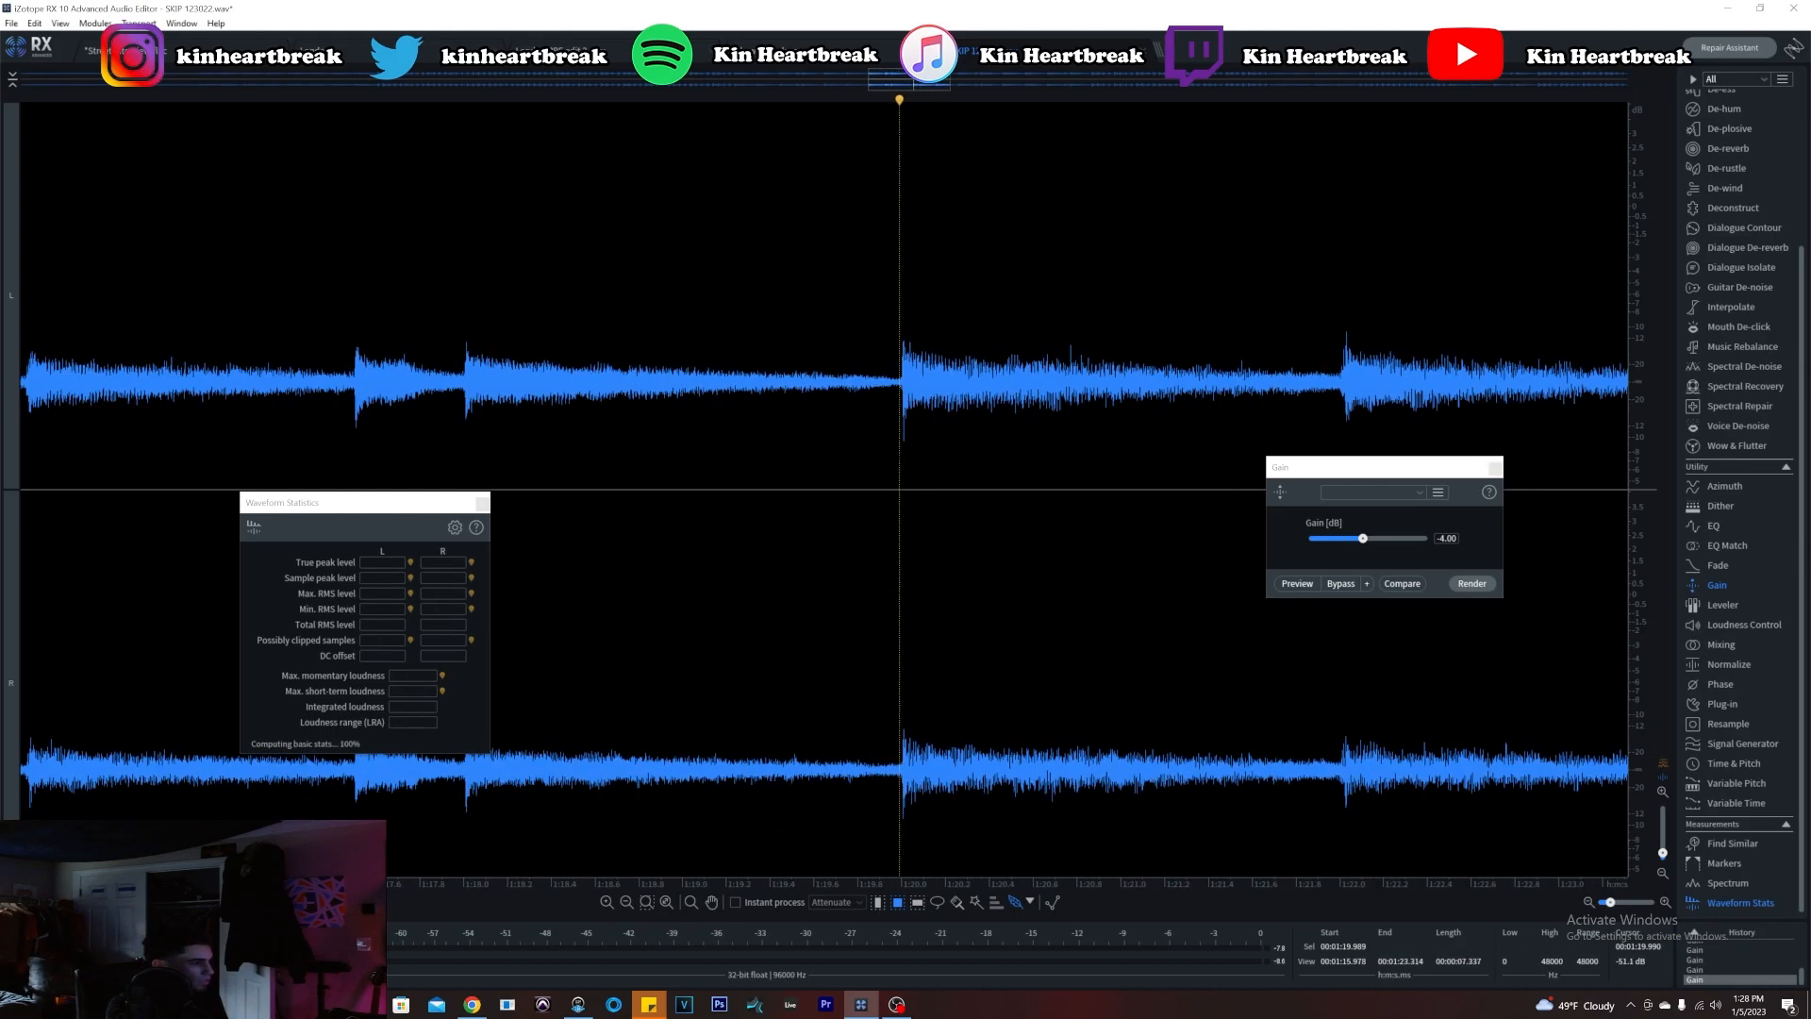
{"action": "scroll", "coordinate": [904, 472], "scroll_direction": "down", "scroll_amount": 5}
{"action": "scroll", "coordinate": [904, 472], "scroll_direction": "down", "scroll_amount": 3}
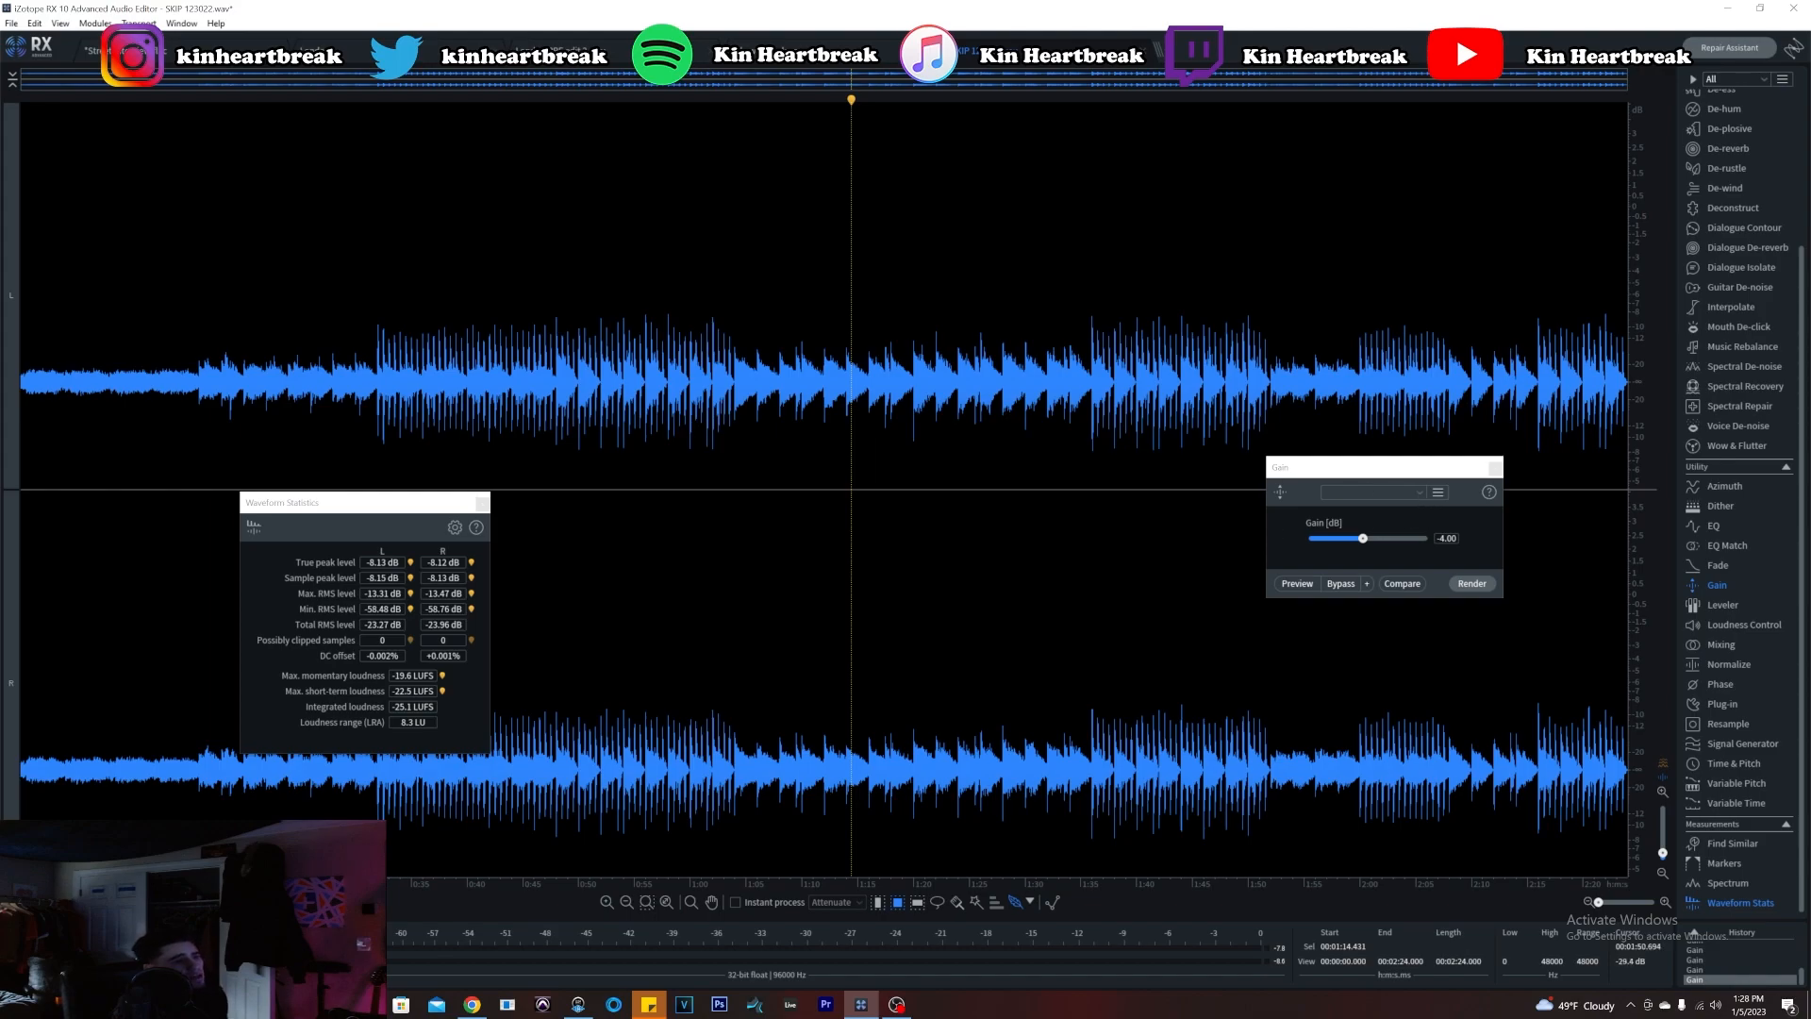
Close Waveform Statistics, switch the display from waveform to spectrogram, and audition the file from about 0:16
{"action": "left_click", "coordinate": [488, 506]}
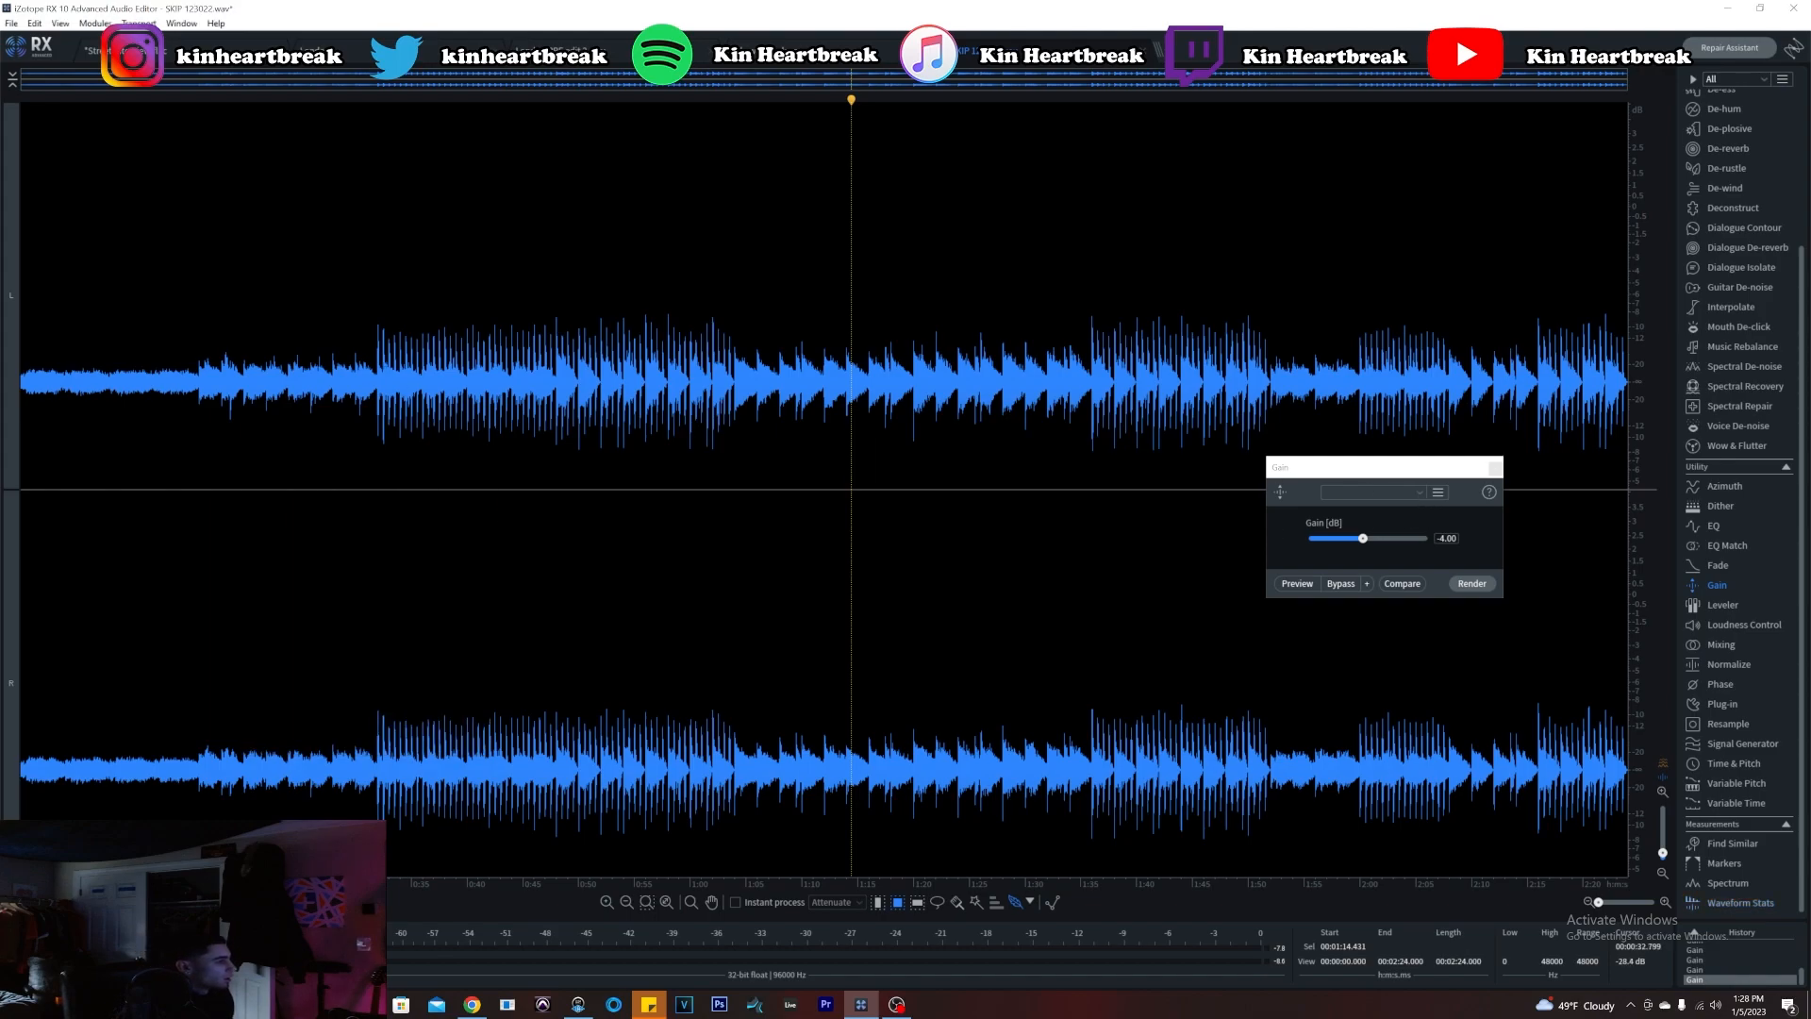
{"action": "left_click_drag", "start_coordinate": [40, 903], "coordinate": [106, 902]}
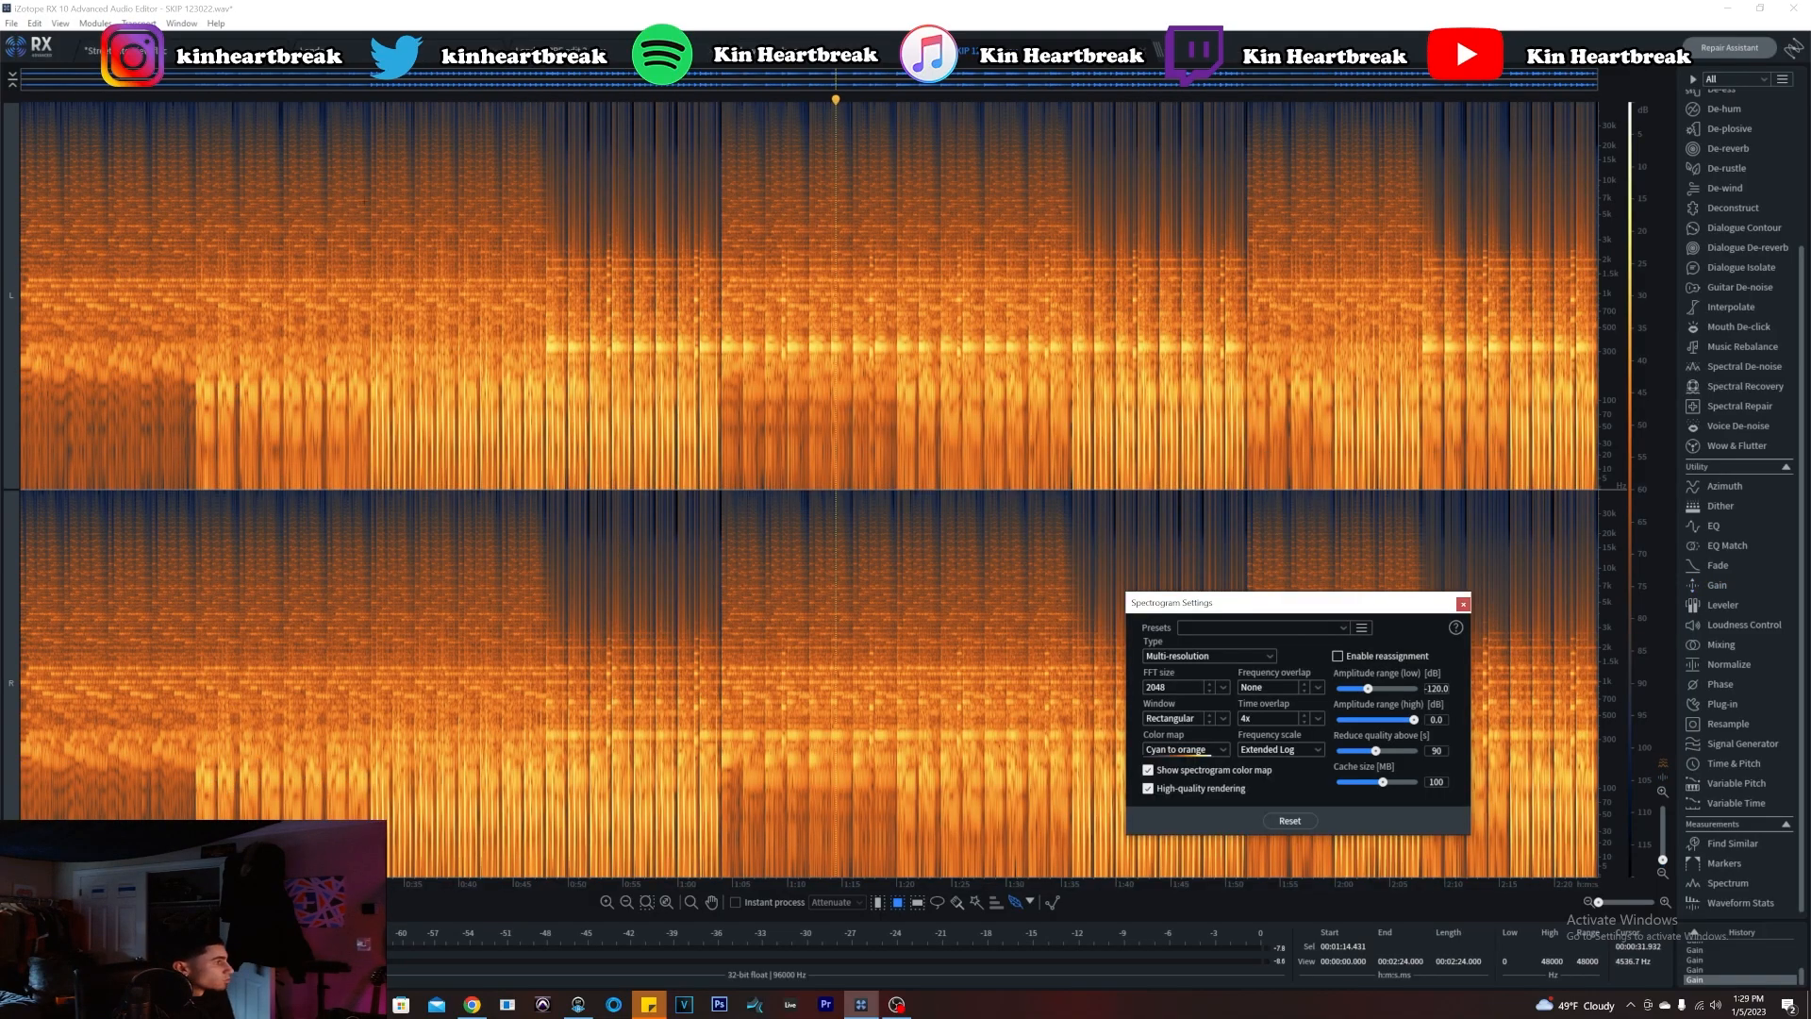
{"action": "left_click", "coordinate": [191, 212]}
{"action": "key", "text": "space"}
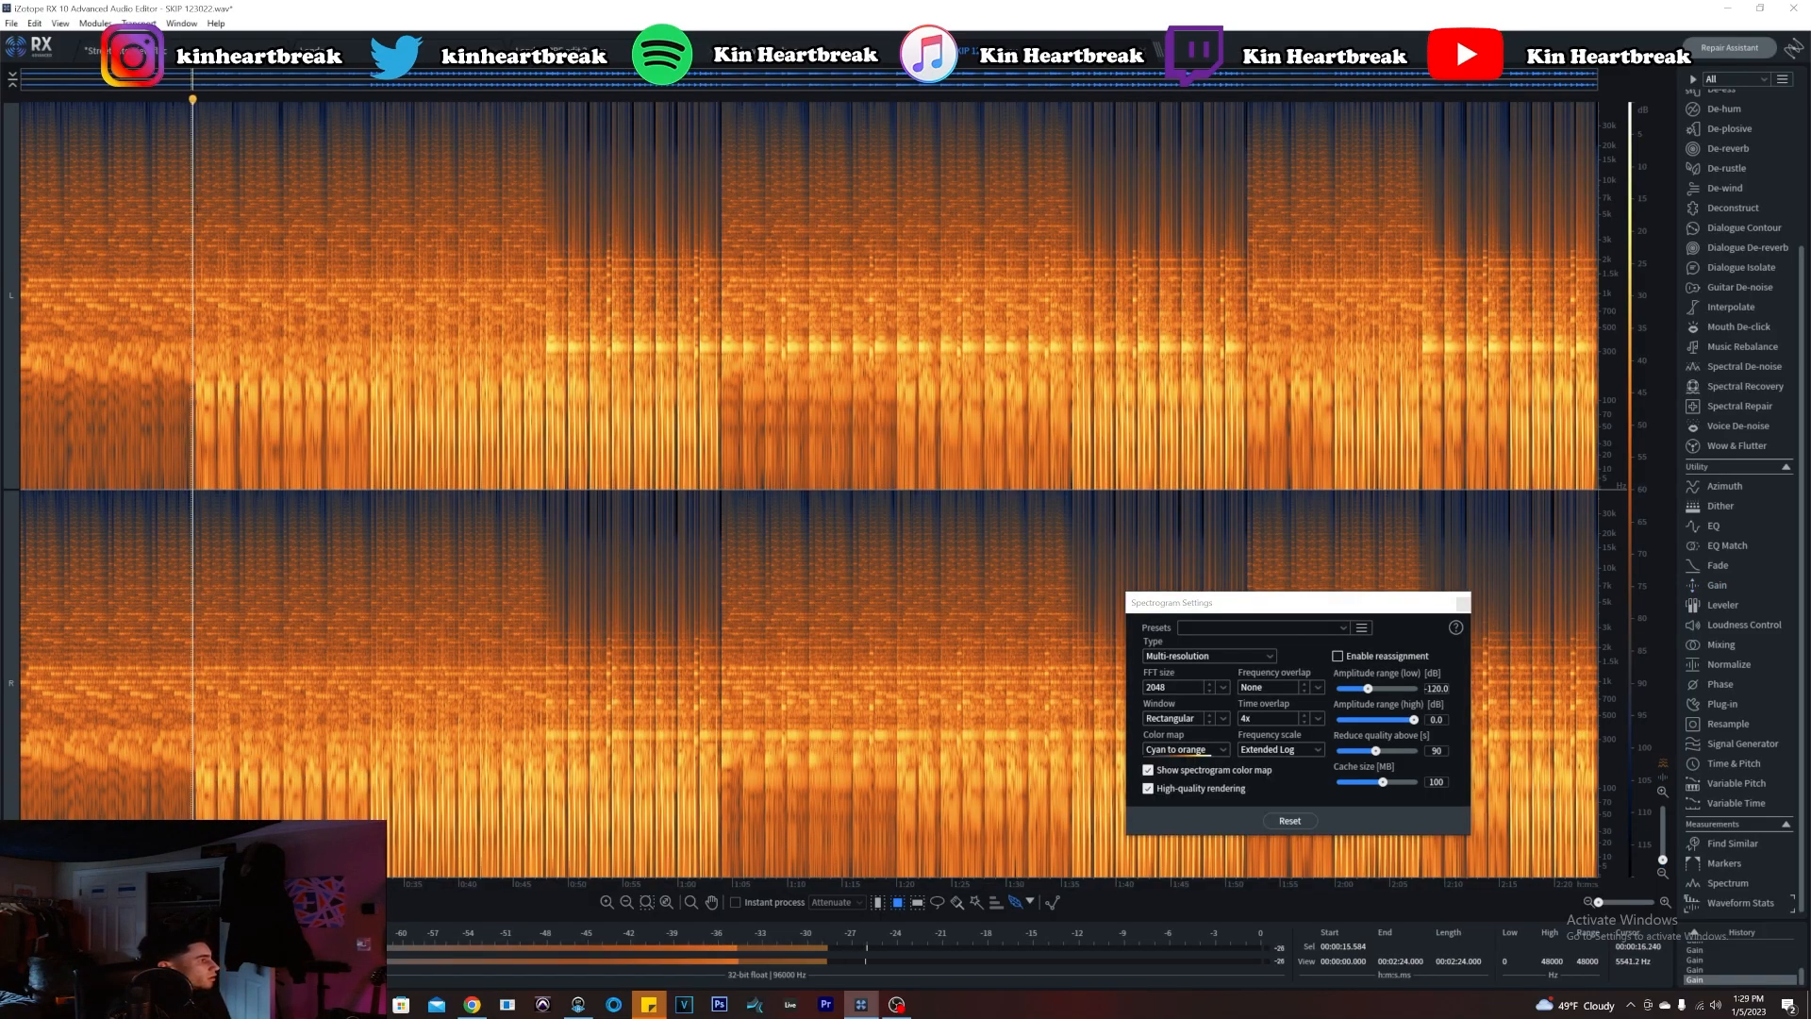
{"action": "left_click", "coordinate": [371, 320]}
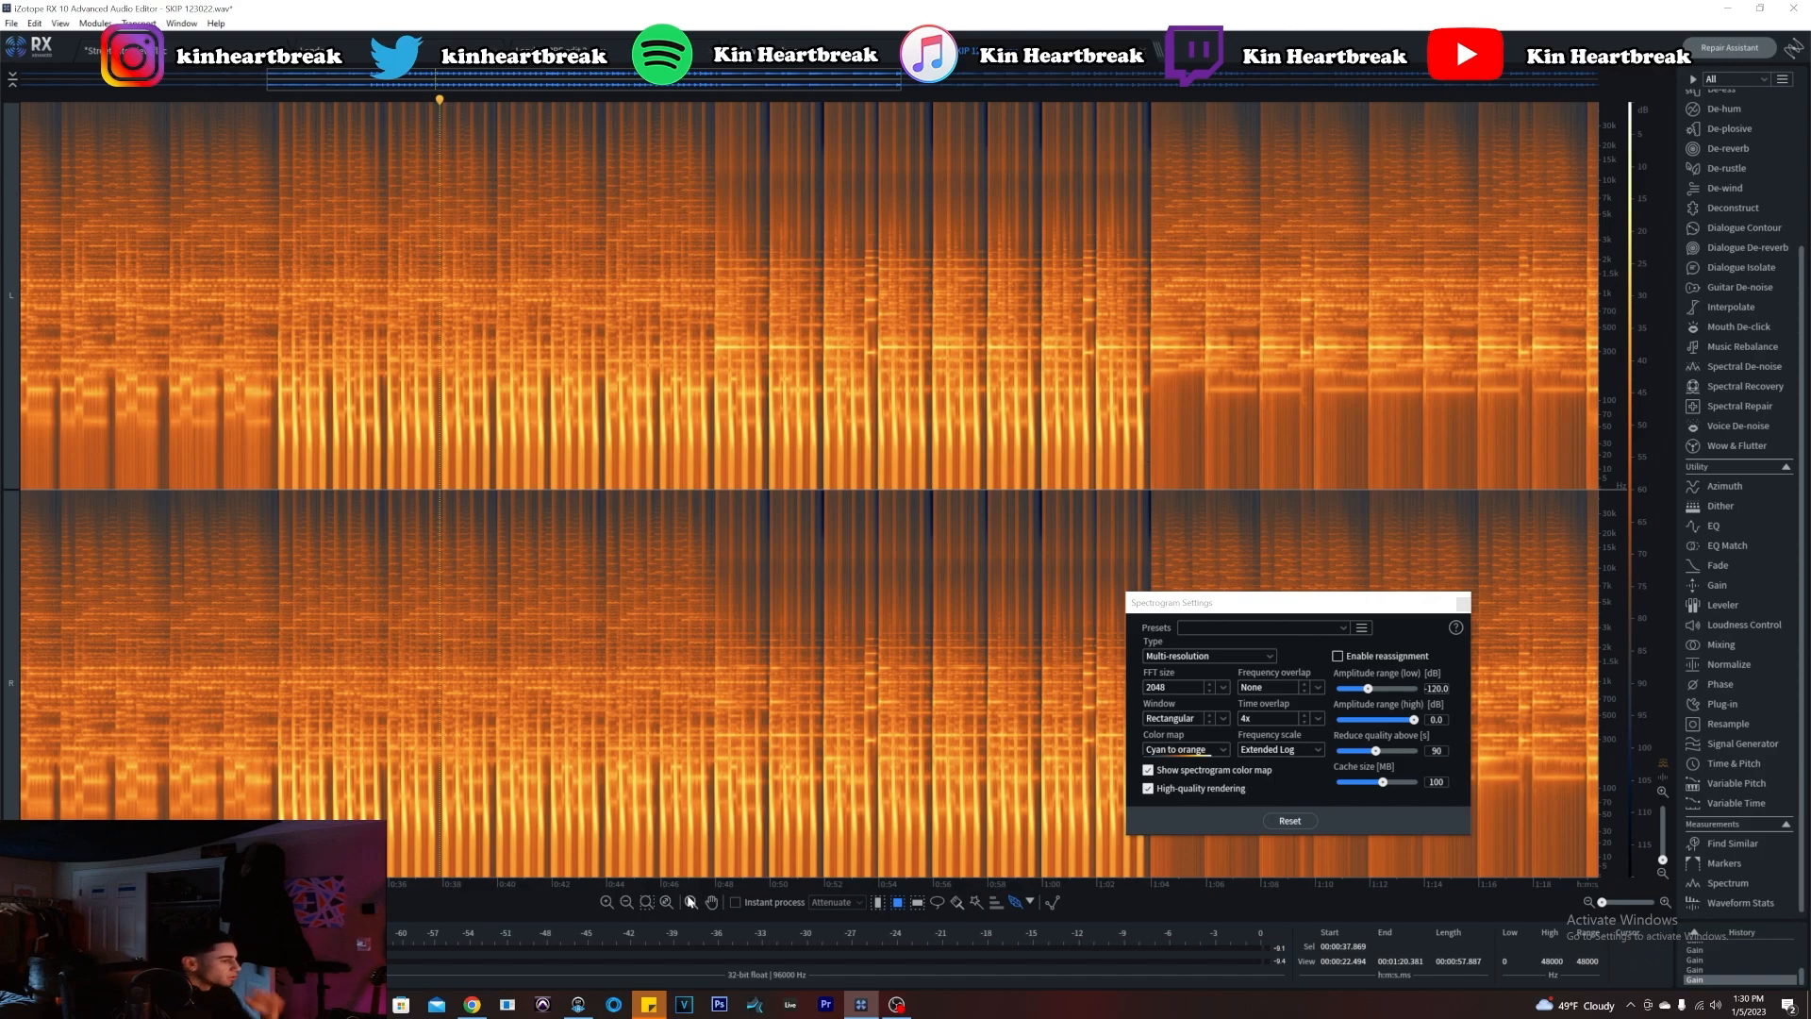
Select the 19.88 to 40.25 Hz band across the whole file and reopen Waveform Statistics, placed clear of the left part of the spectrogram
{"action": "left_click", "coordinate": [918, 903]}
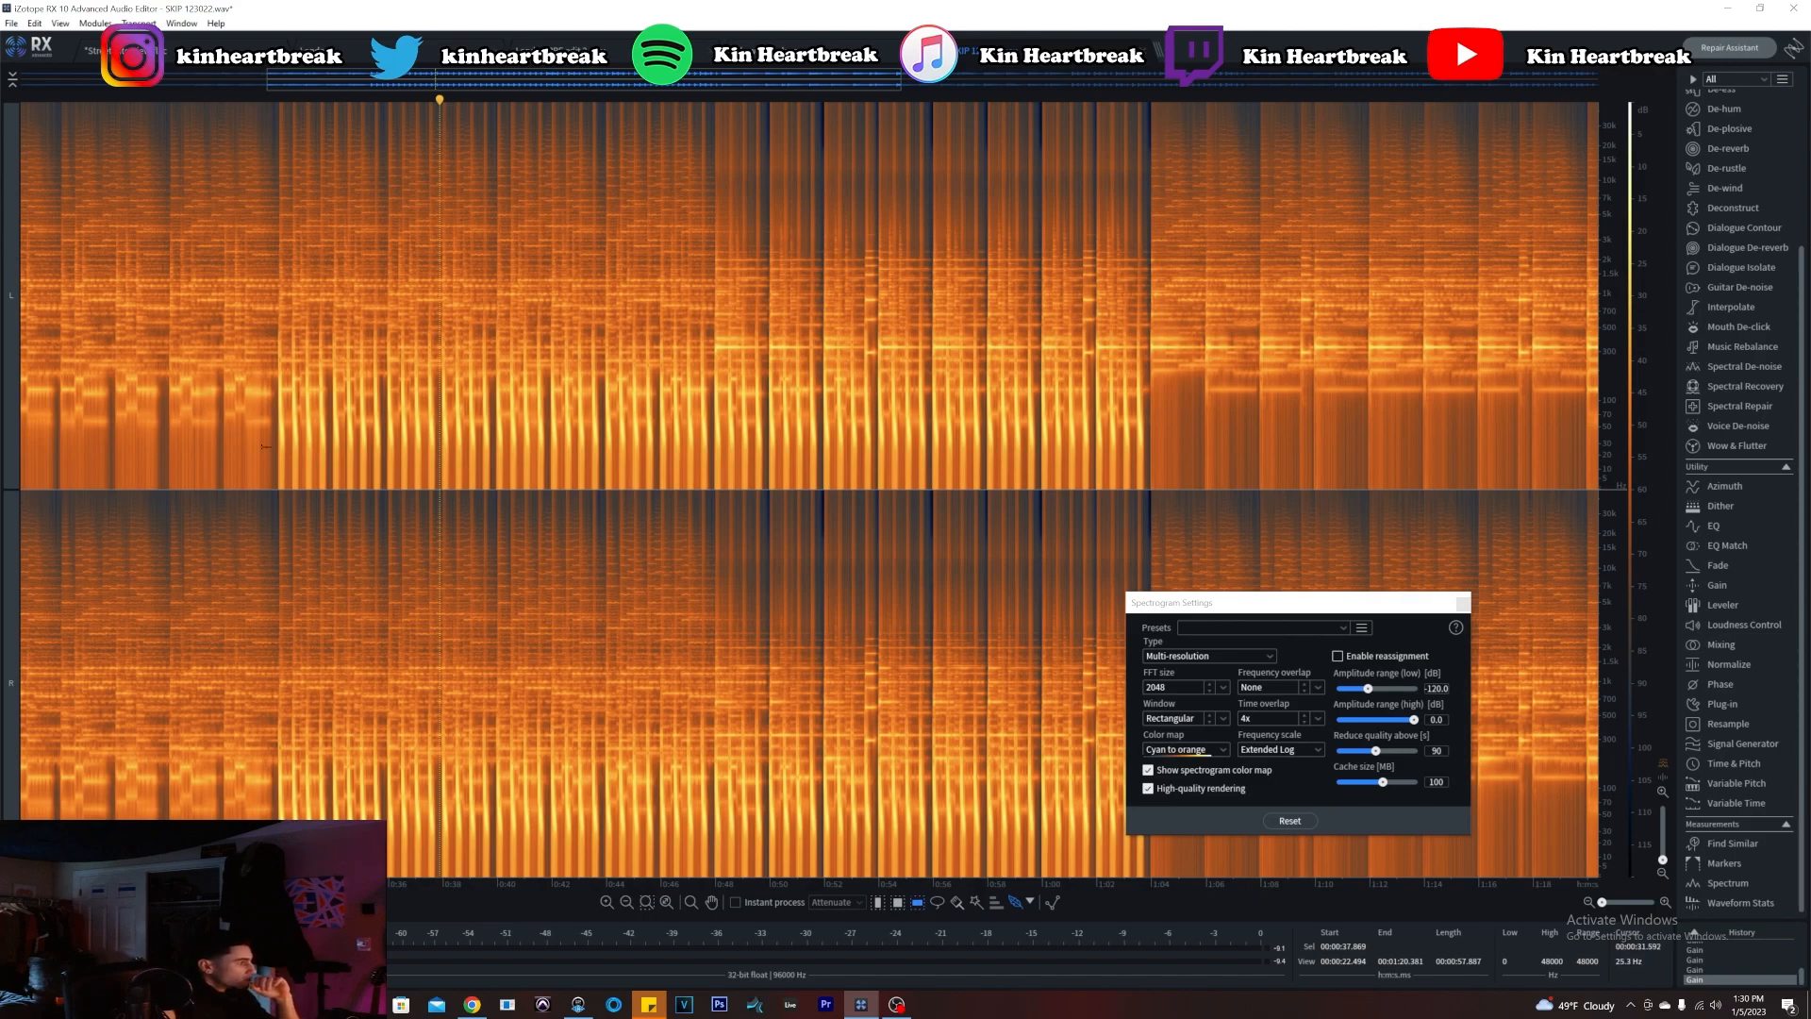
{"action": "left_click_drag", "start_coordinate": [265, 440], "coordinate": [272, 454]}
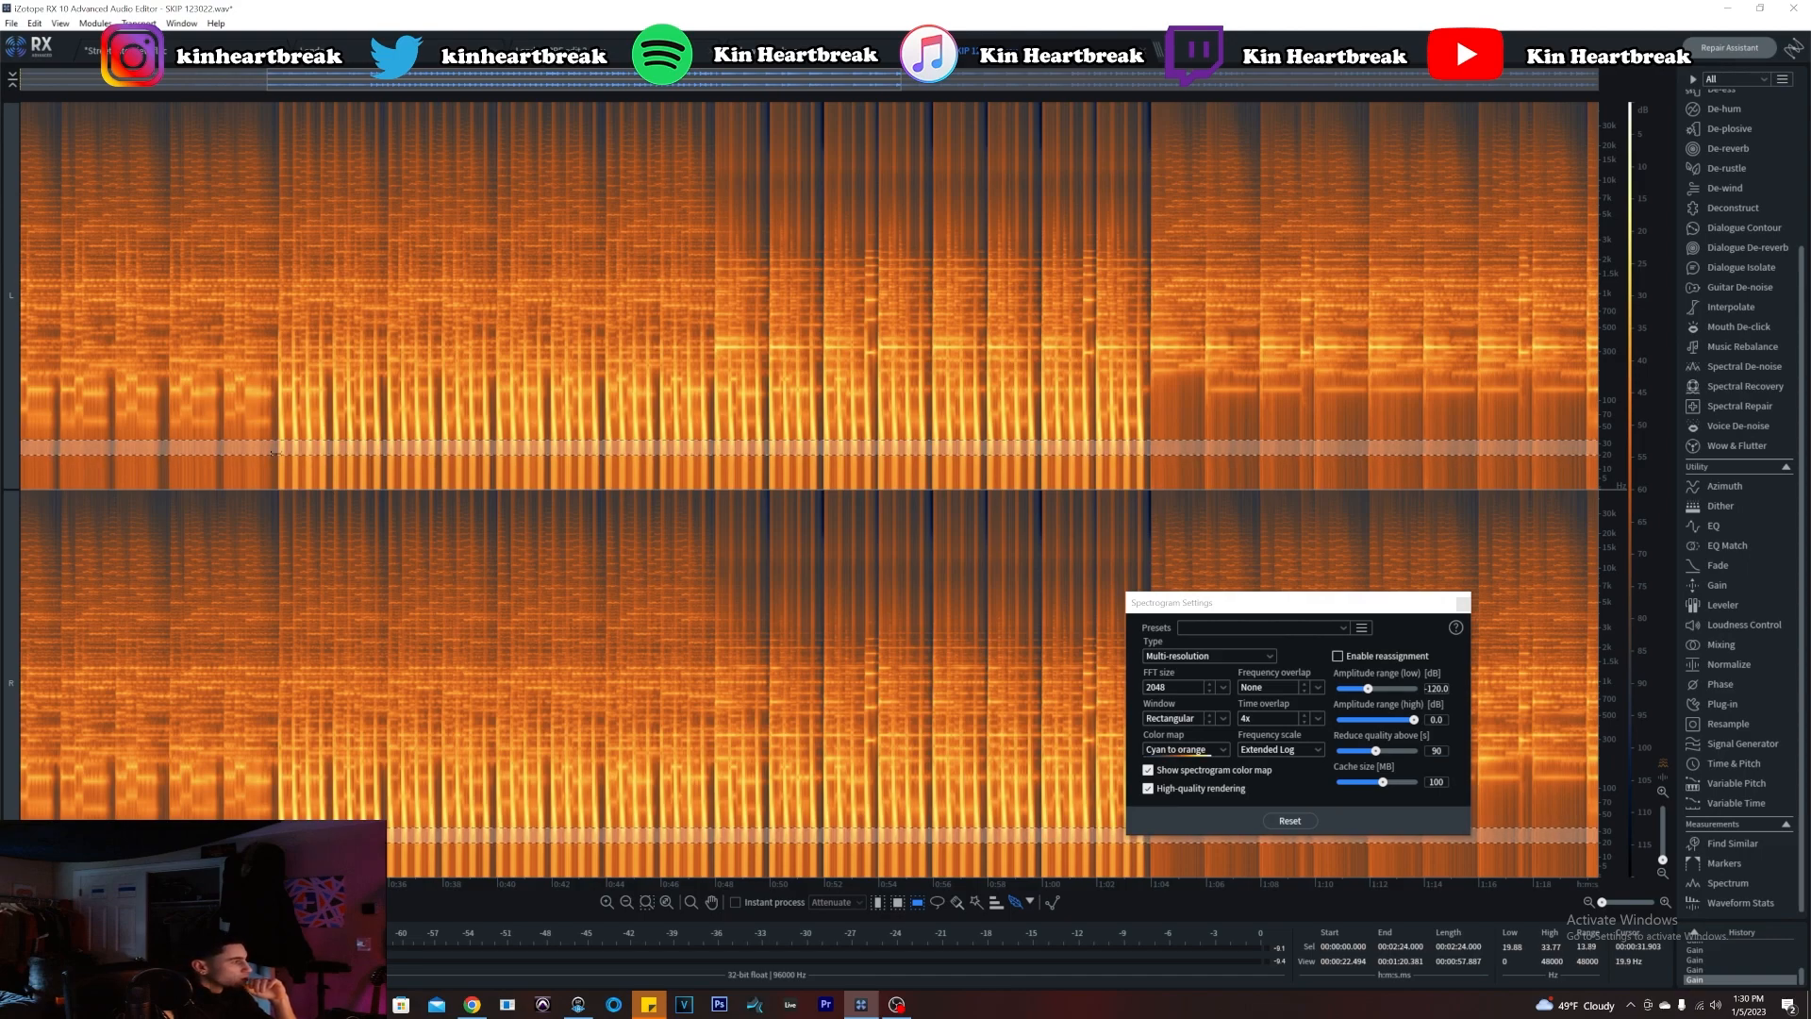
{"action": "left_click_drag", "start_coordinate": [278, 438], "coordinate": [277, 434]}
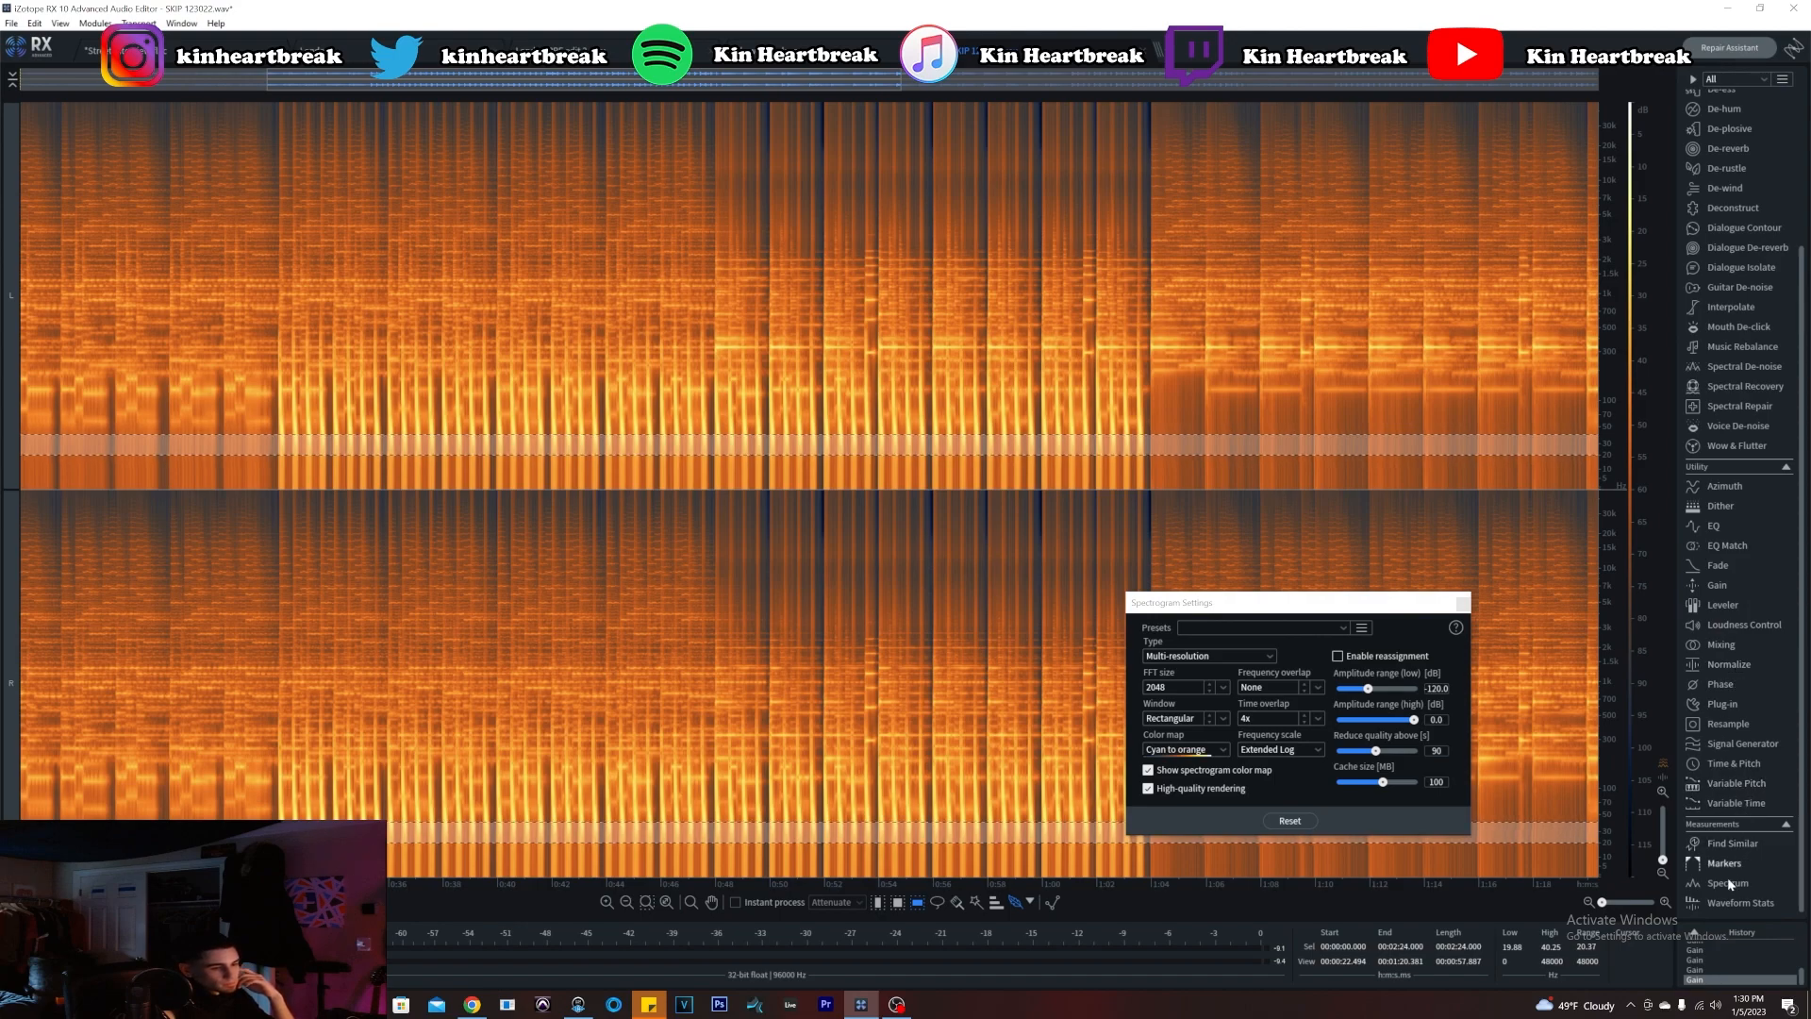
{"action": "left_click", "coordinate": [1728, 904]}
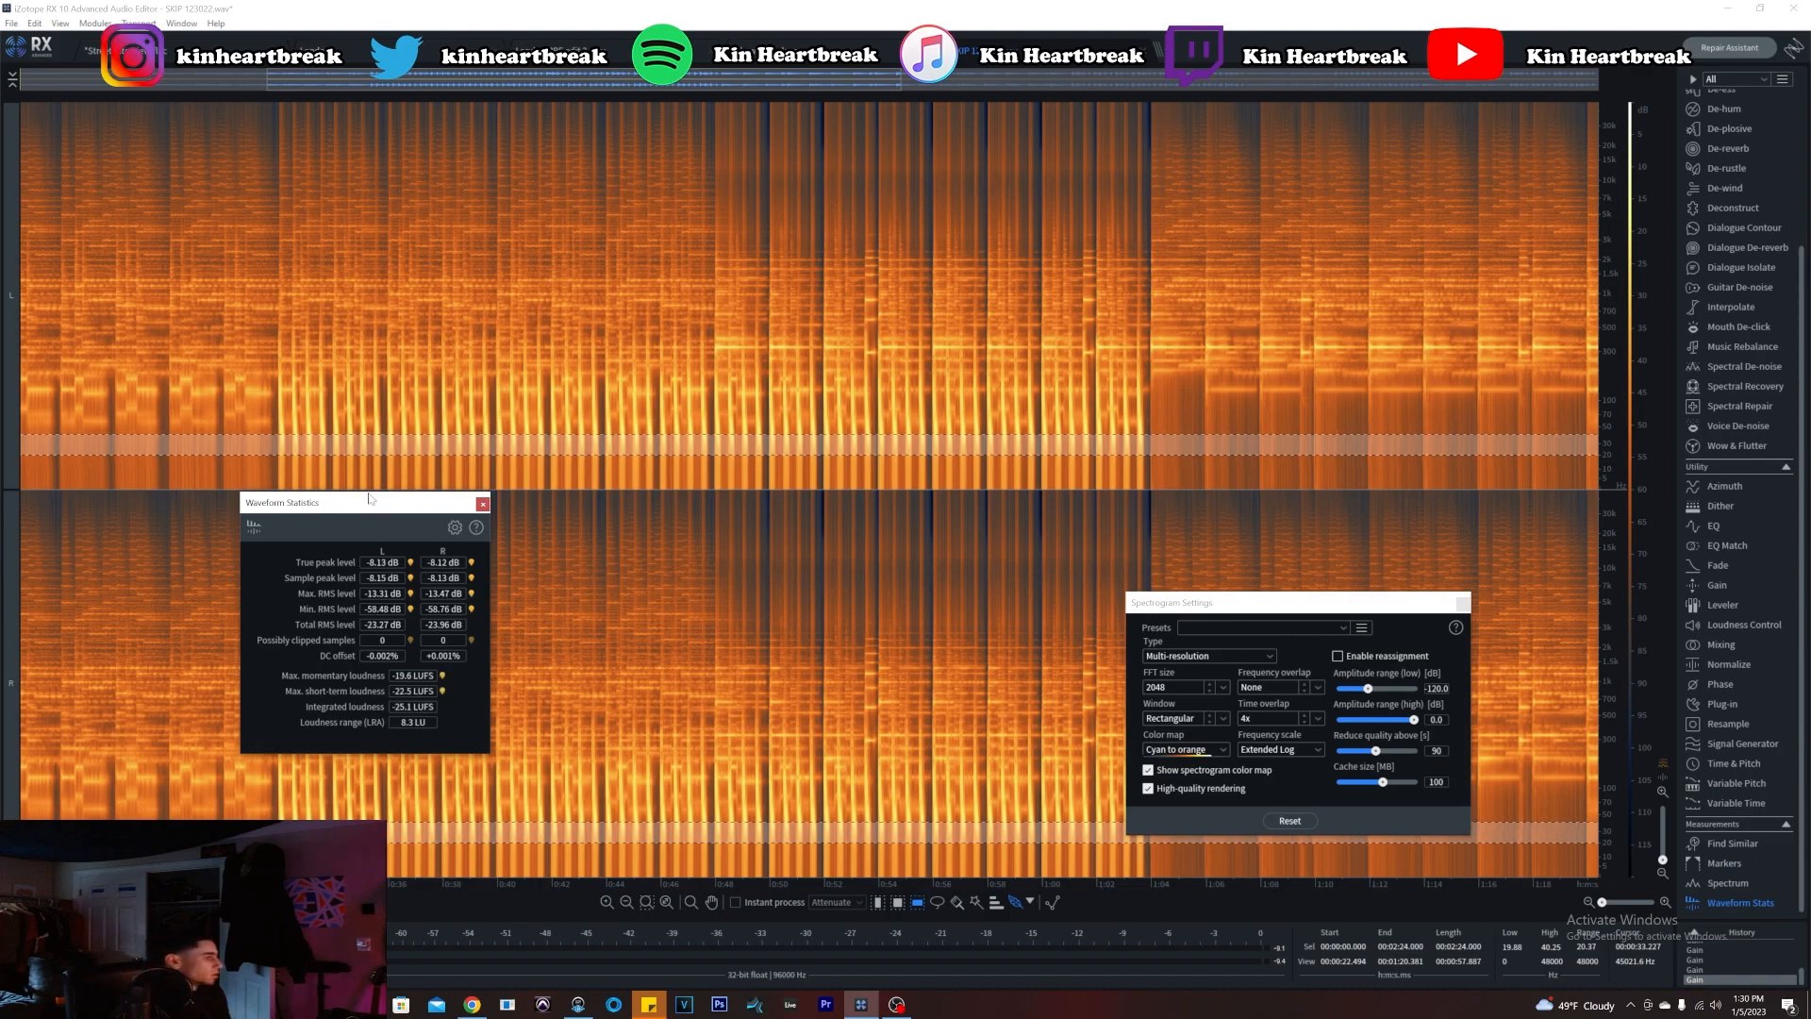
{"action": "left_click_drag", "start_coordinate": [393, 500], "coordinate": [842, 582]}
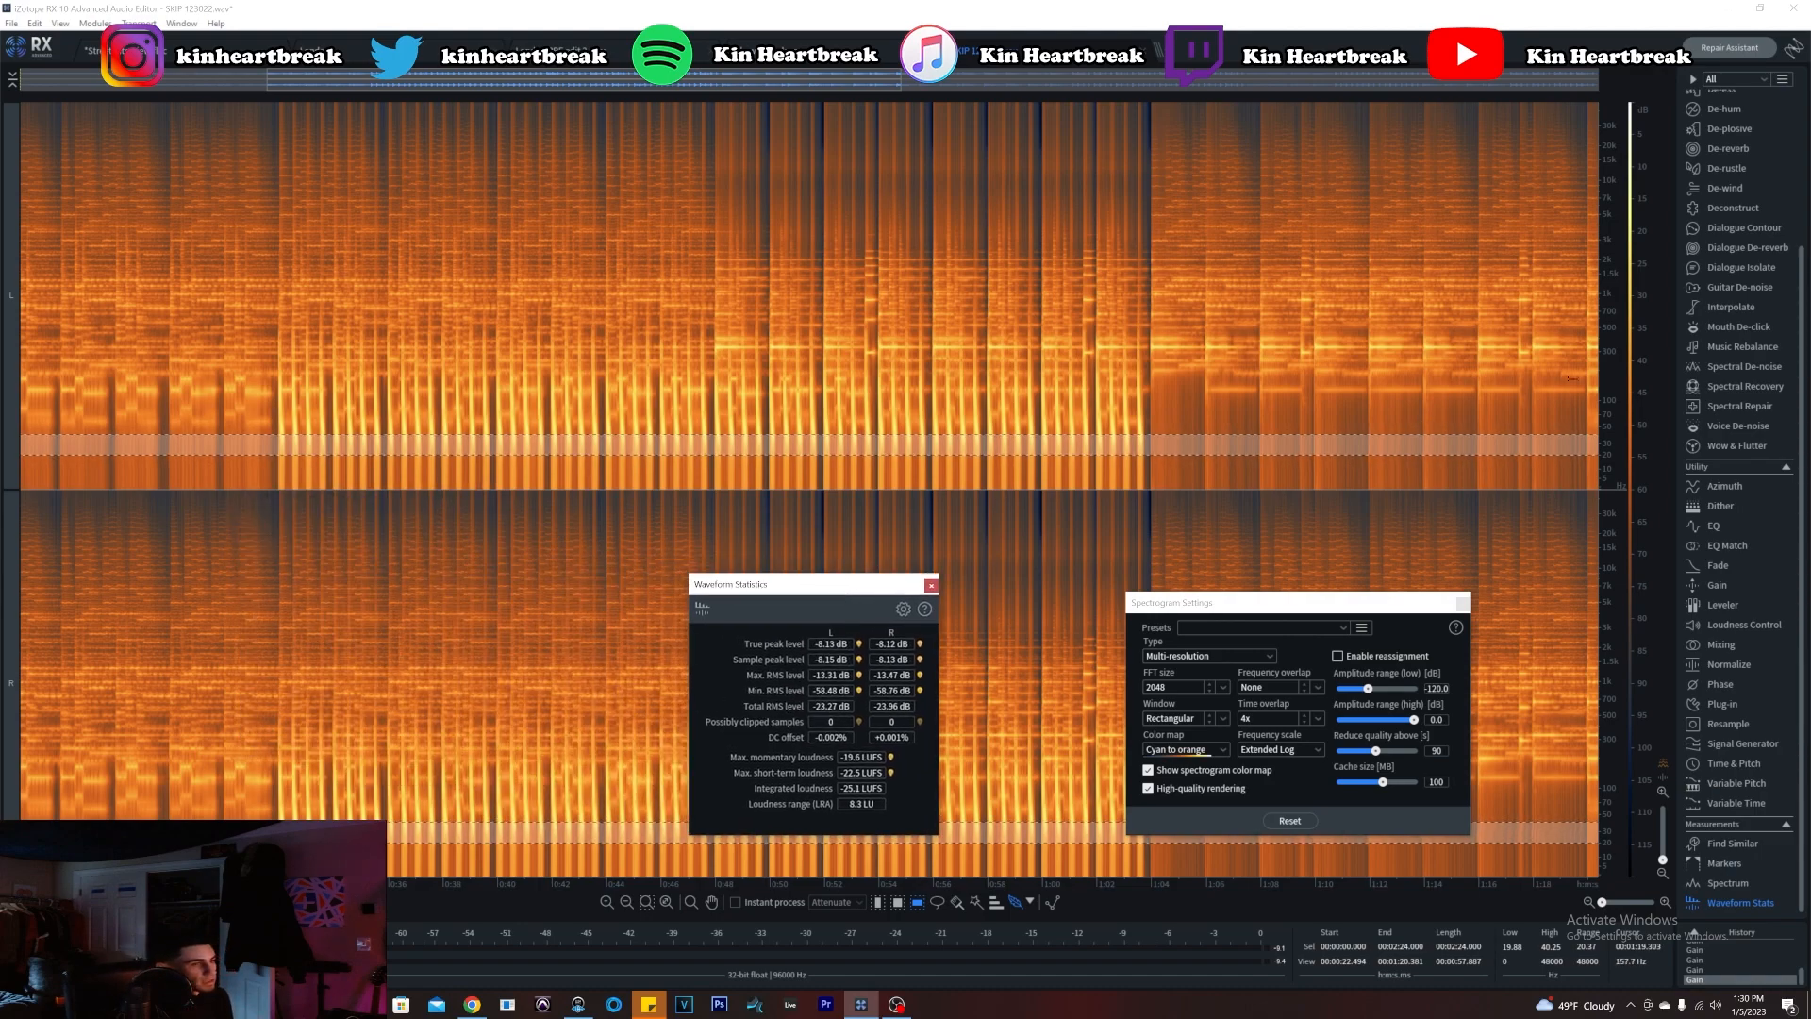
Open the Gain module and render a 2.00 dB boost on the selected low-frequency band
{"action": "scroll", "coordinate": [1740, 230], "scroll_direction": "up", "scroll_amount": 3}
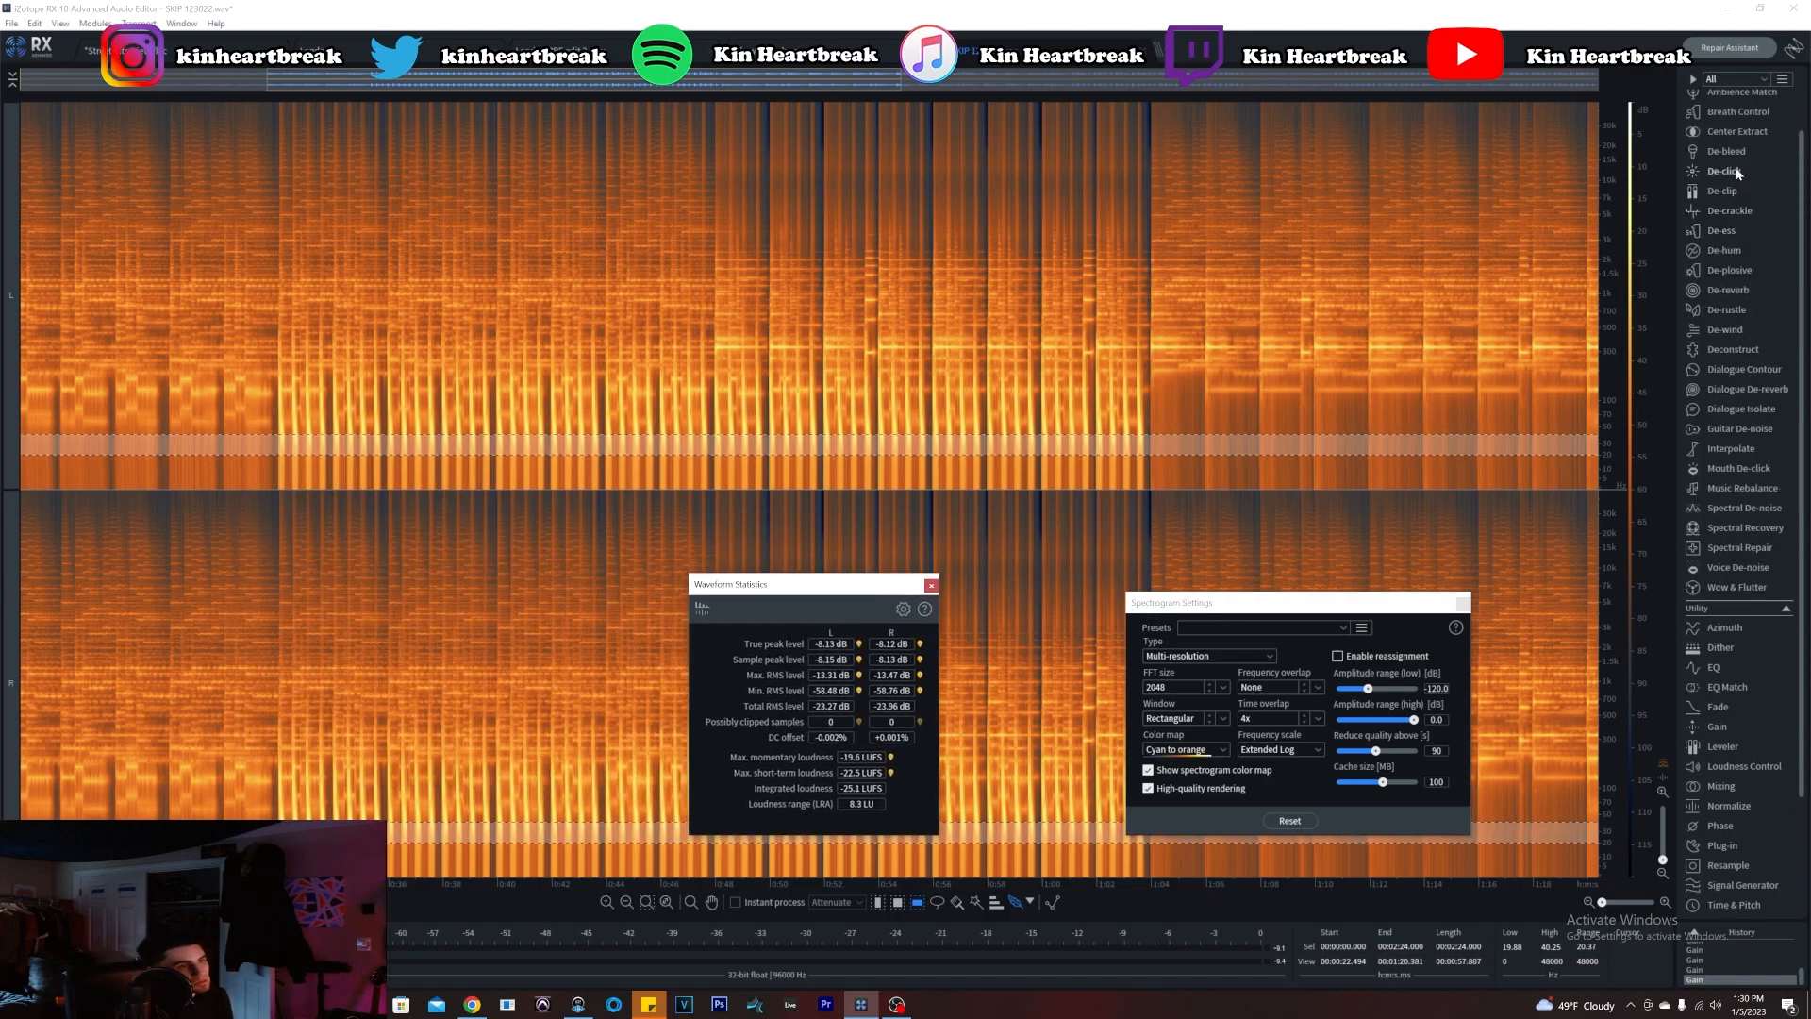
{"action": "scroll", "coordinate": [1730, 386], "scroll_direction": "down", "scroll_amount": 3}
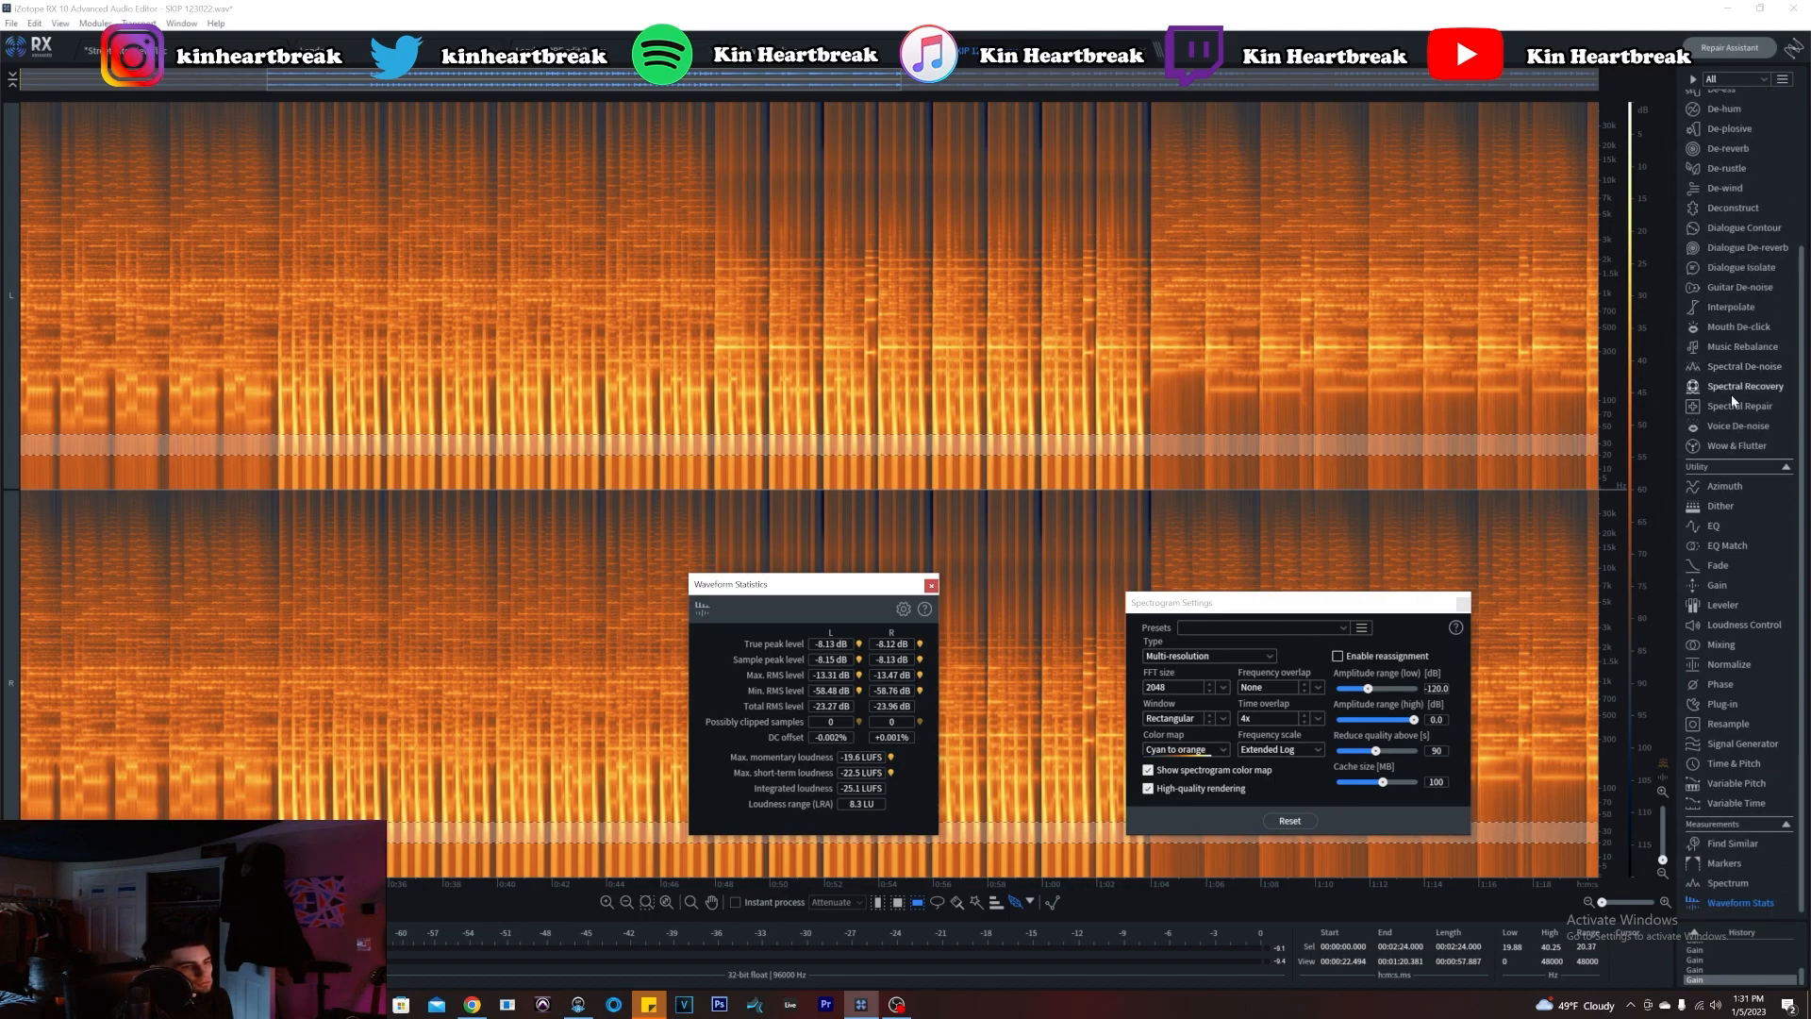
{"action": "left_click", "coordinate": [1718, 587]}
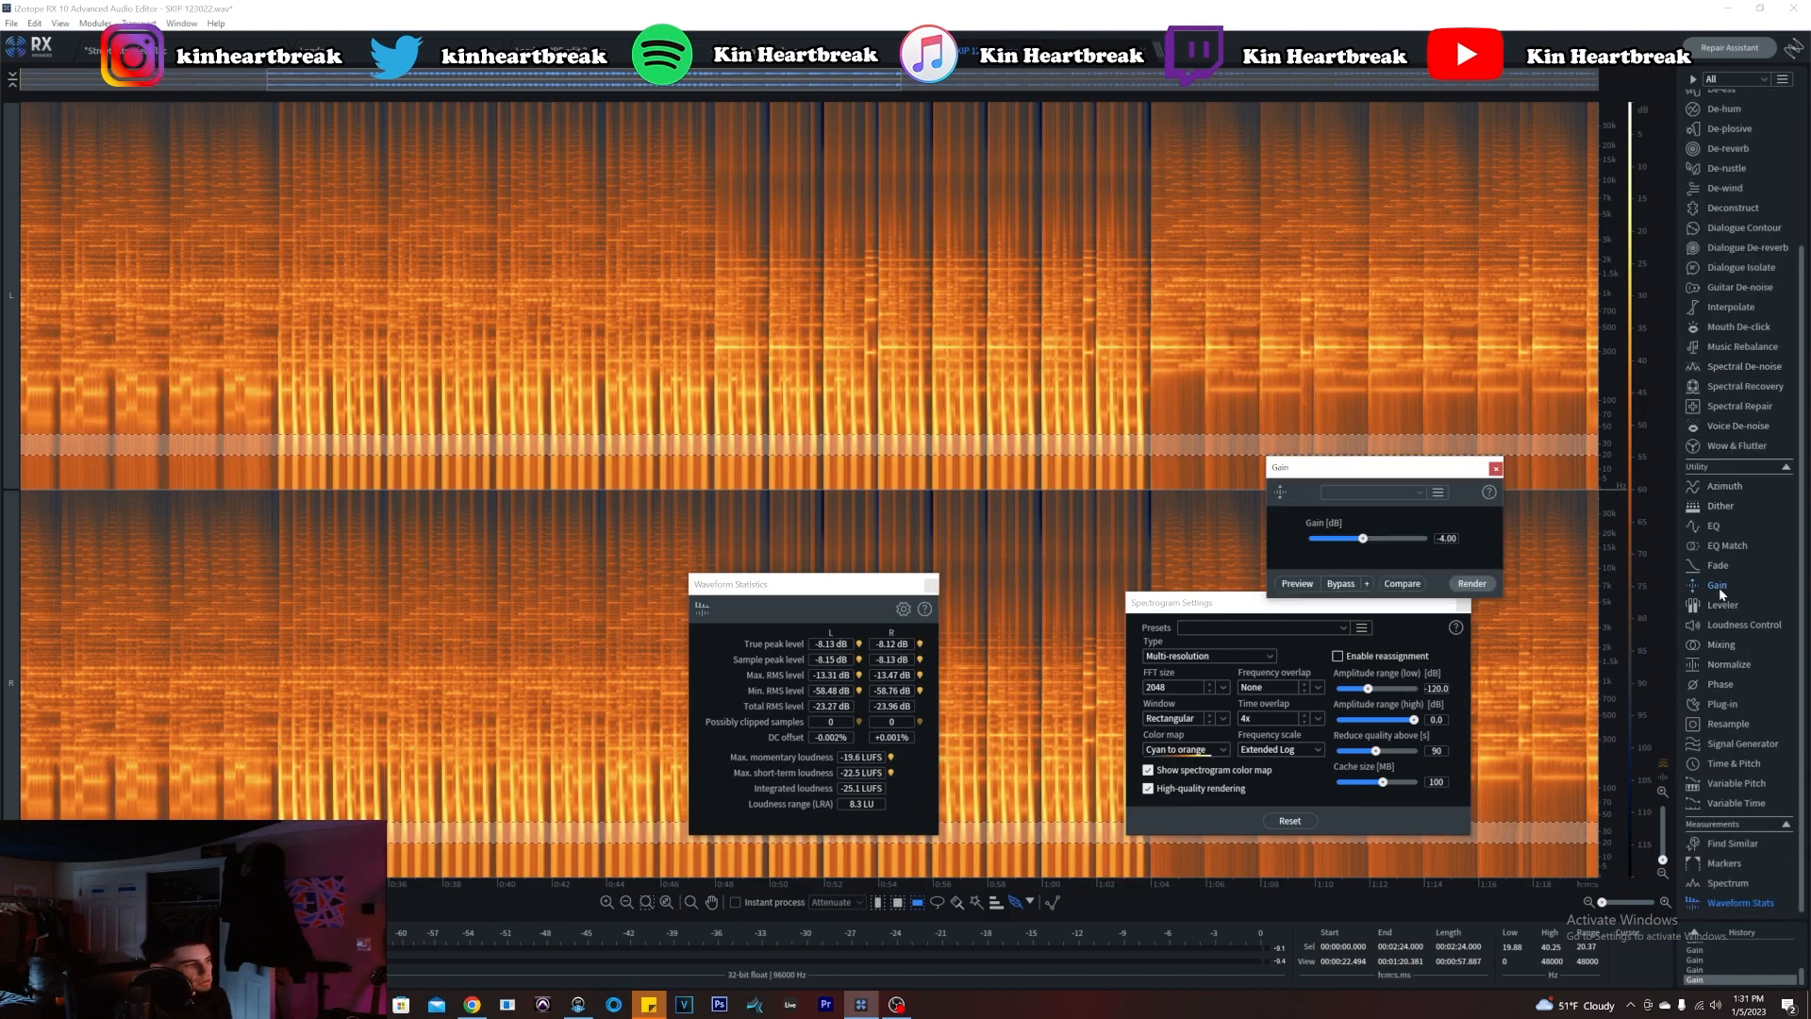
{"action": "left_click_drag", "start_coordinate": [1367, 544], "coordinate": [1378, 544]}
{"action": "left_click", "coordinate": [1469, 584]}
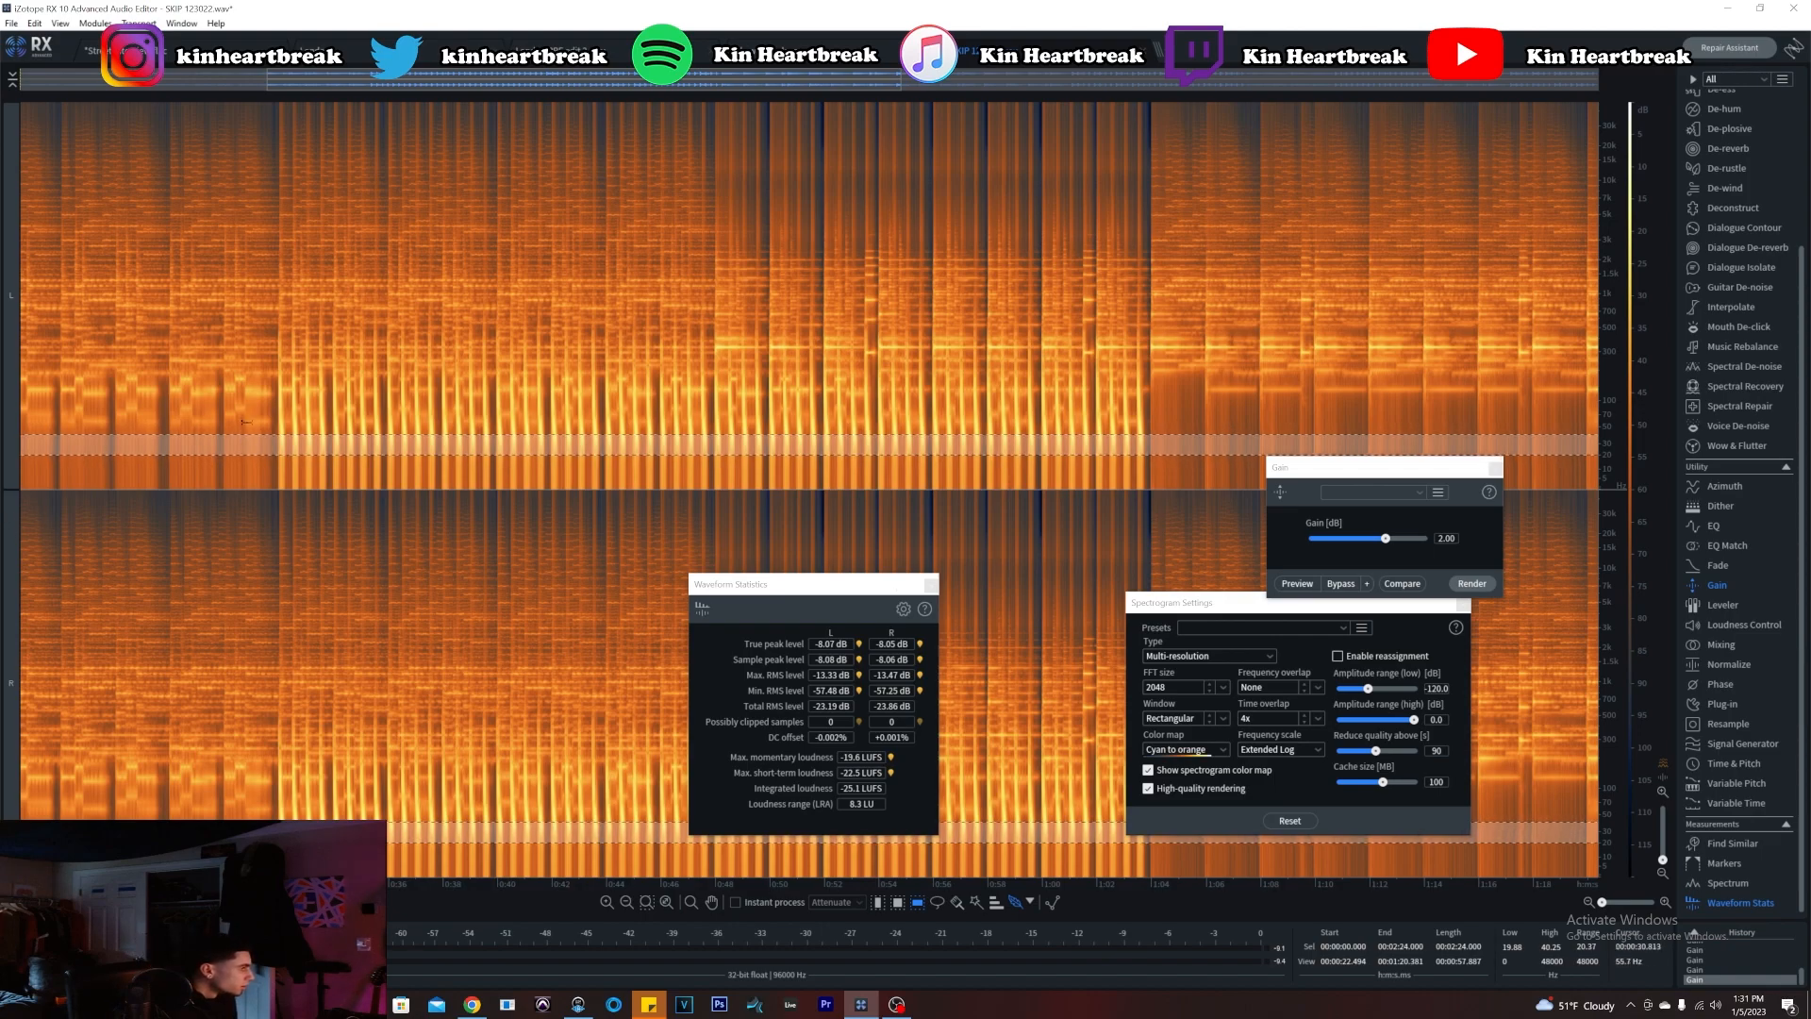
Play the file from about 0:30.8 to listen to the boosted low end, stopping playback after the check
{"action": "left_click", "coordinate": [246, 405]}
{"action": "key", "text": "space"}
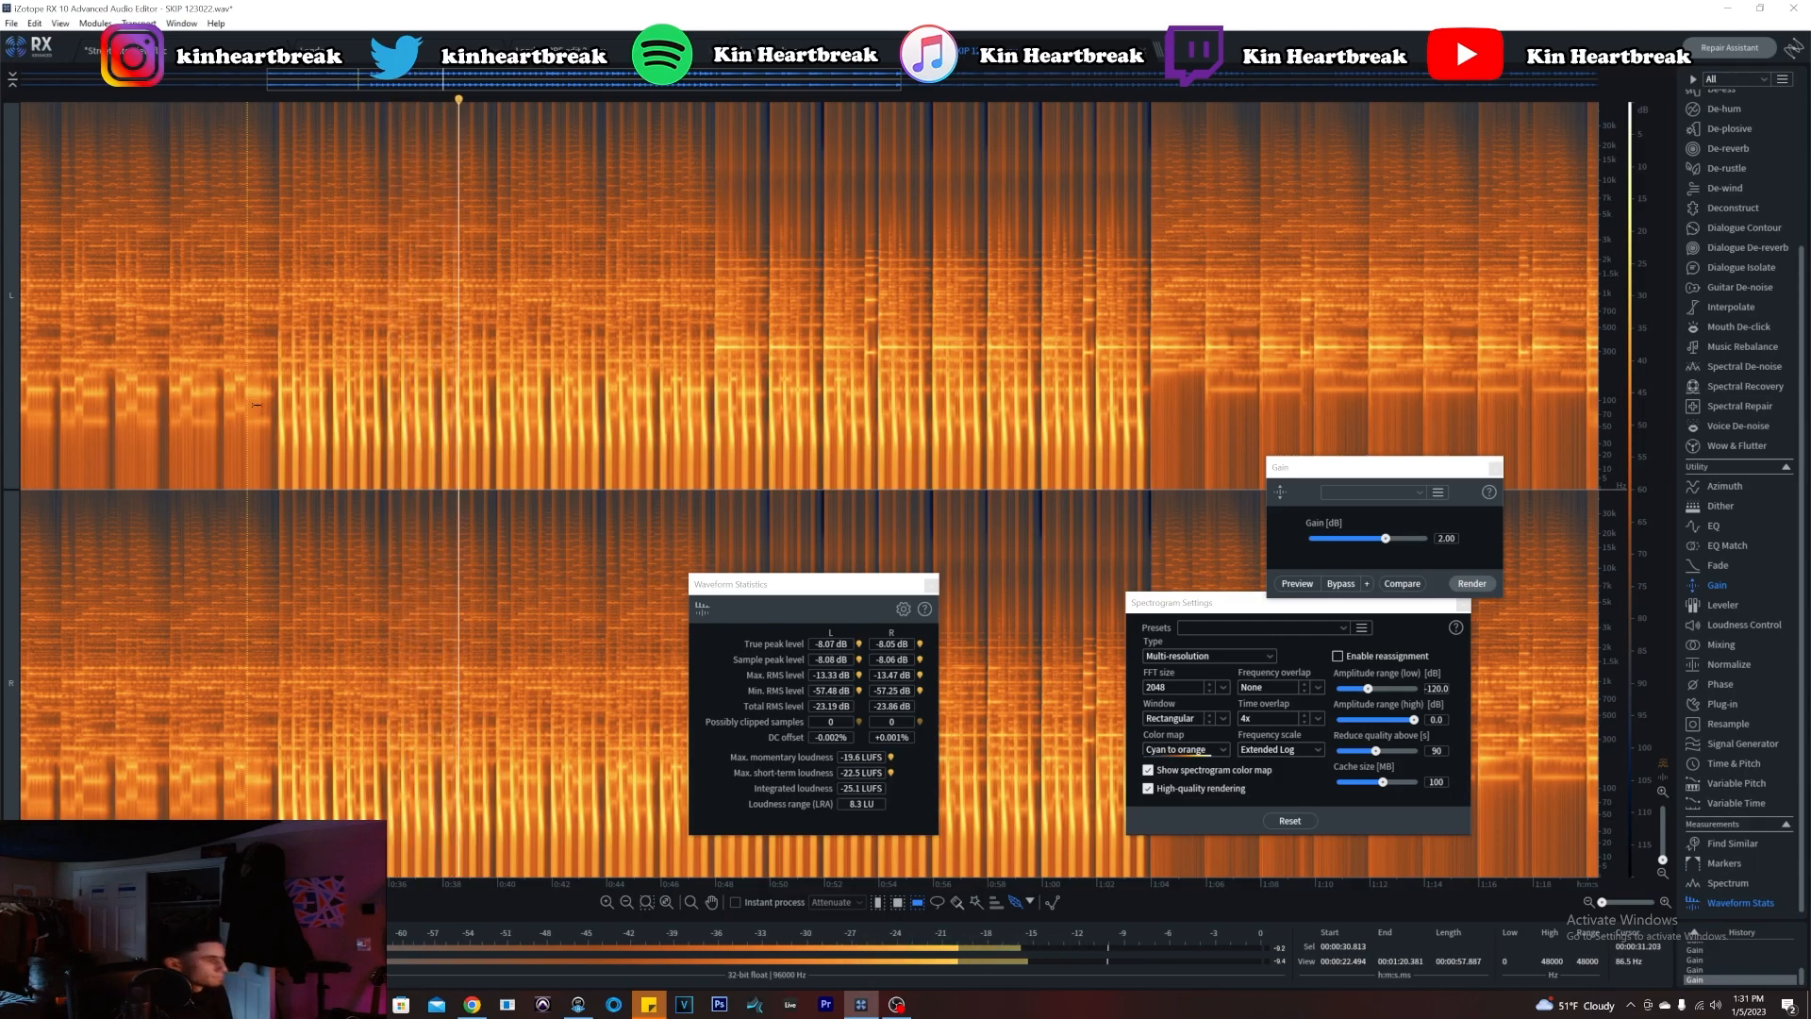
{"action": "key", "text": "space"}
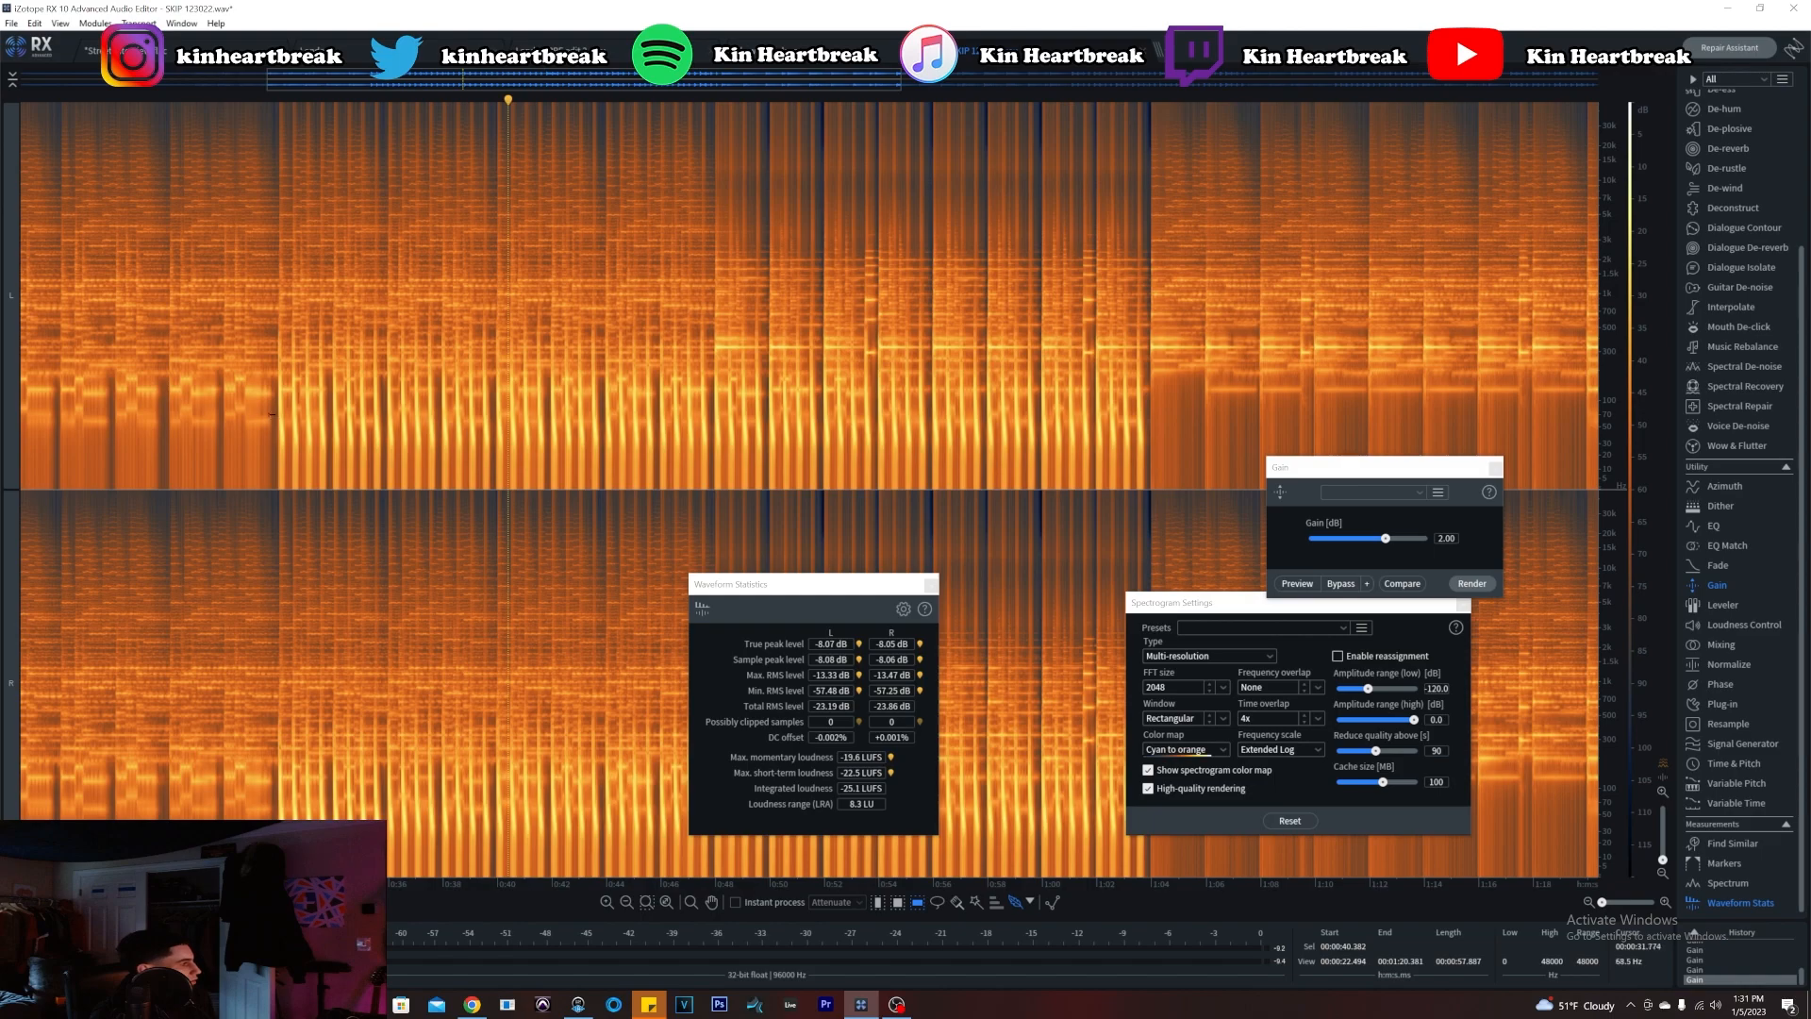
Select the 79.14 to 106.28 Hz band across the whole file, render the 2.00 dB Gain on it, and clear the selection
{"action": "left_click_drag", "start_coordinate": [266, 409], "coordinate": [279, 401]}
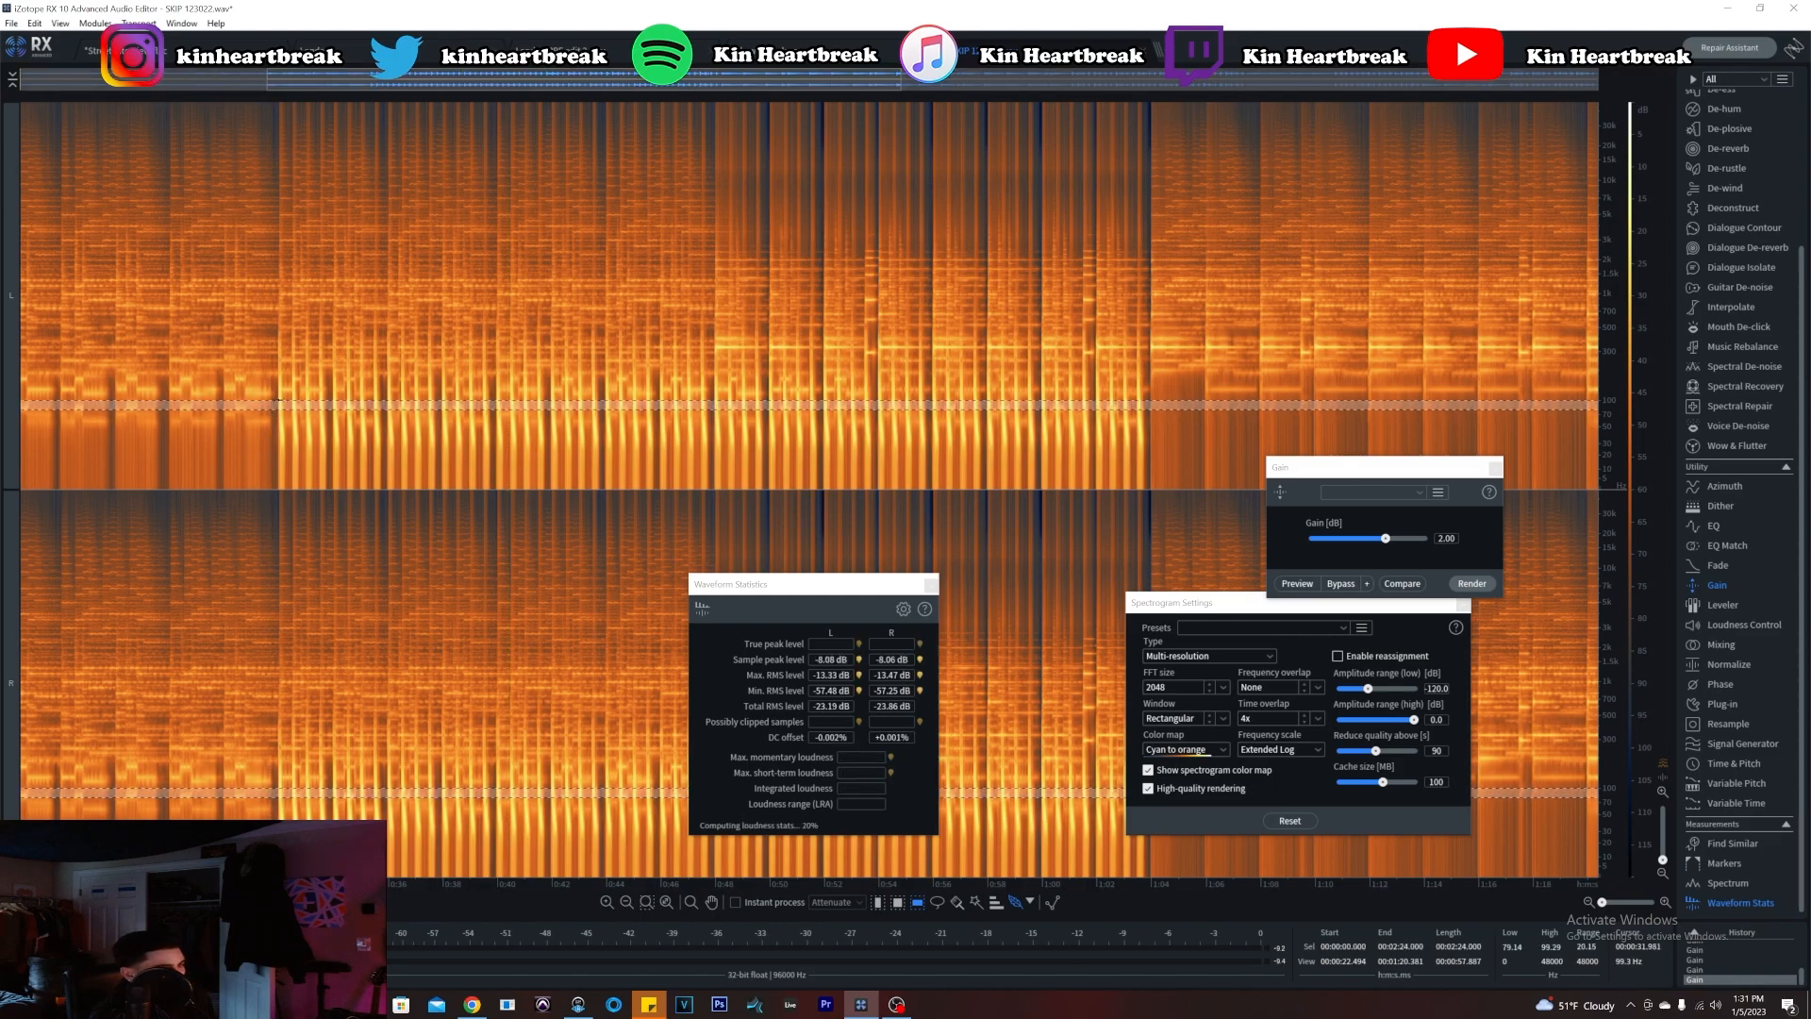
{"action": "left_click_drag", "start_coordinate": [278, 401], "coordinate": [275, 399]}
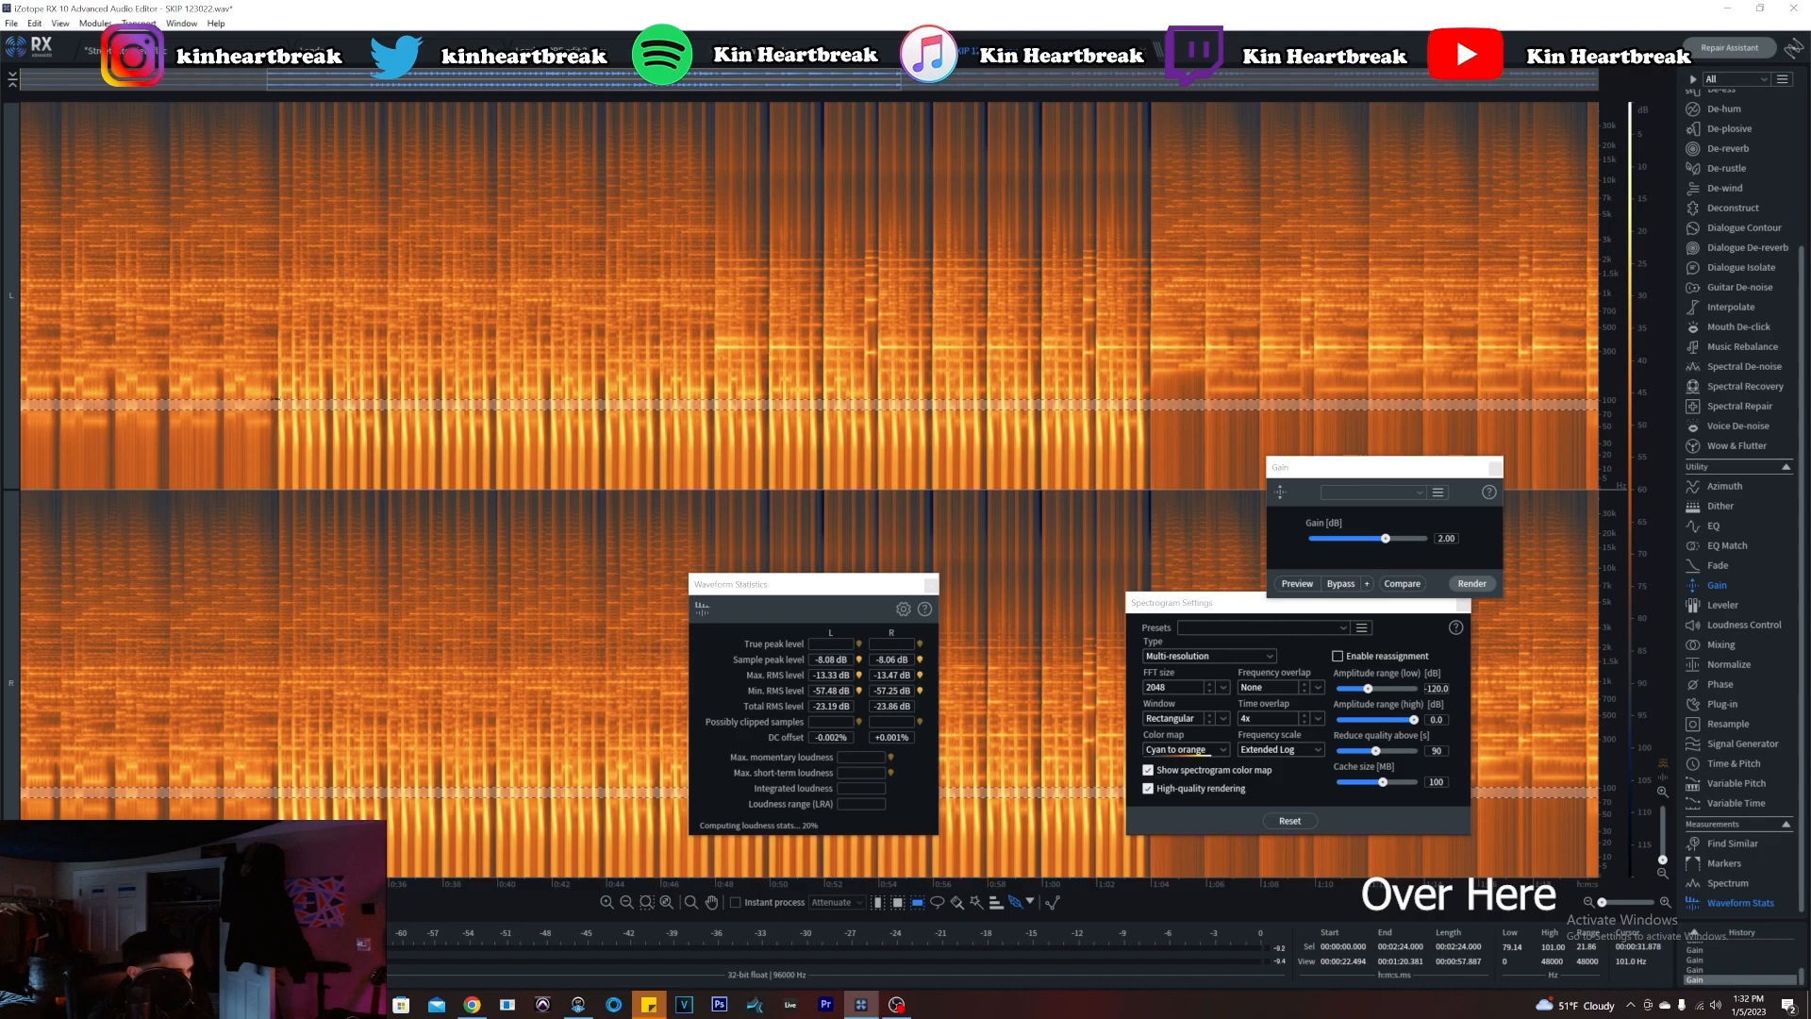
{"action": "left_click_drag", "start_coordinate": [276, 399], "coordinate": [272, 396]}
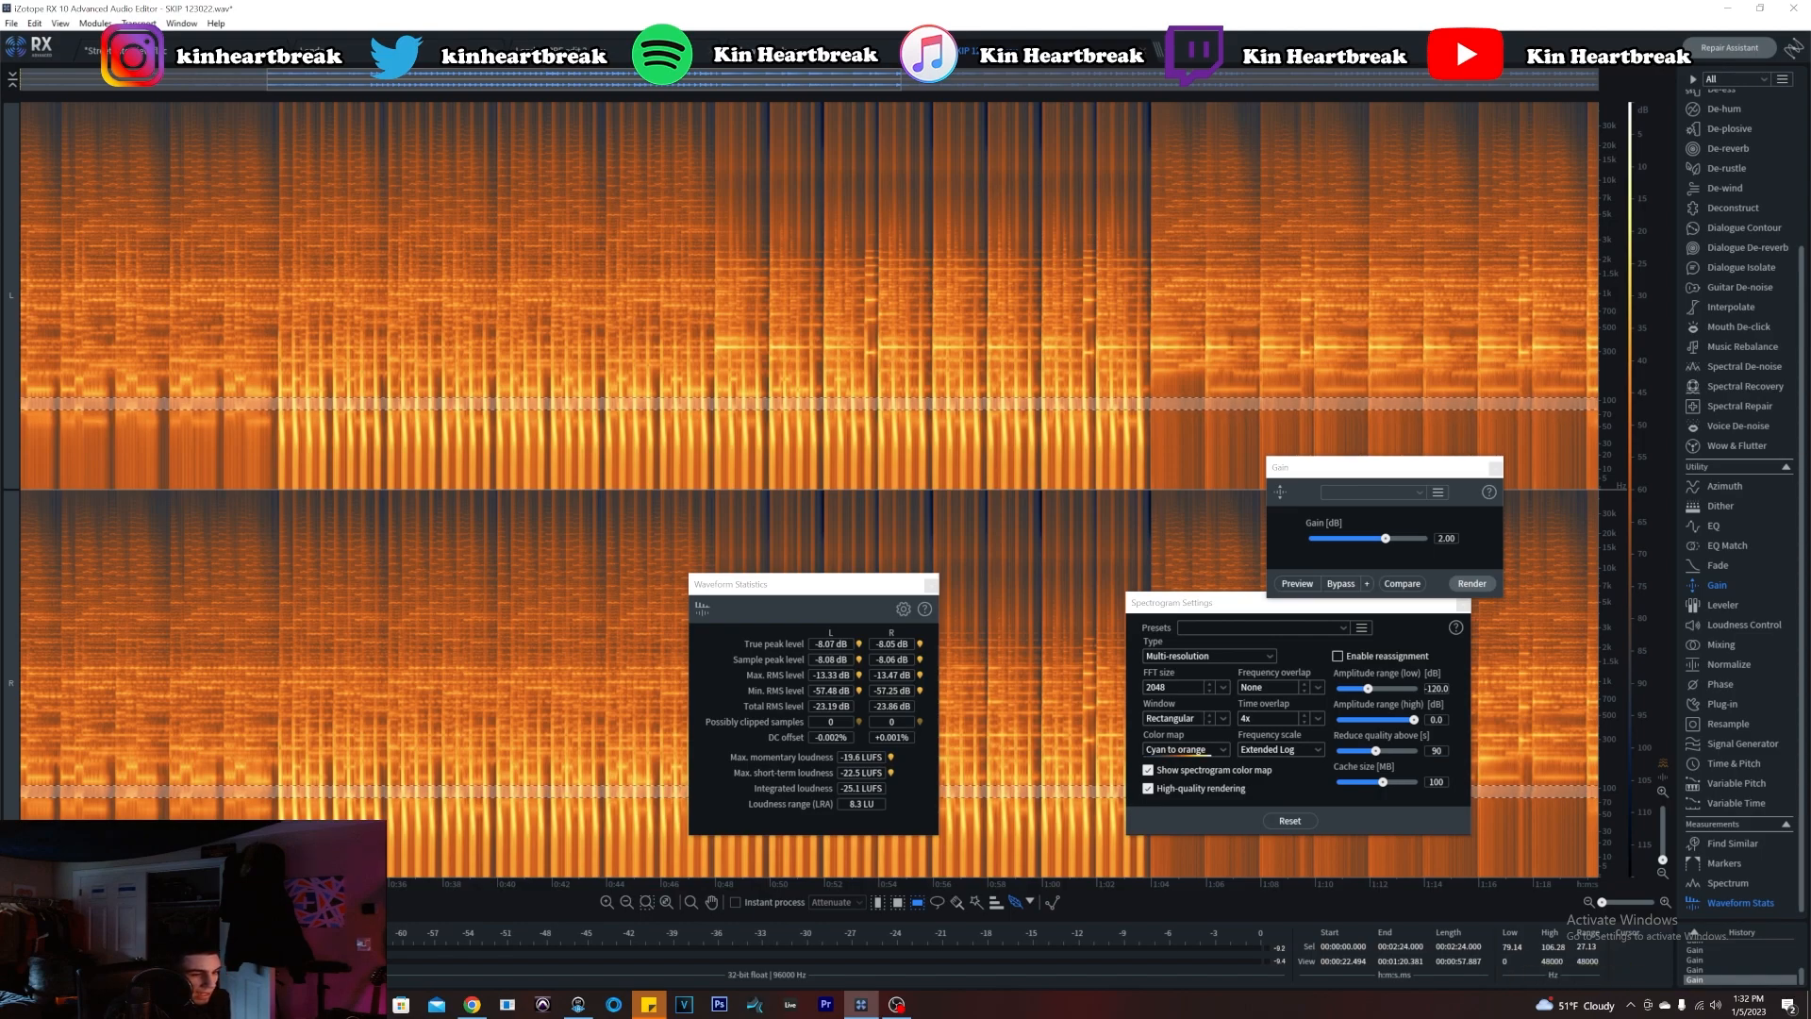
{"action": "left_click", "coordinate": [1471, 584]}
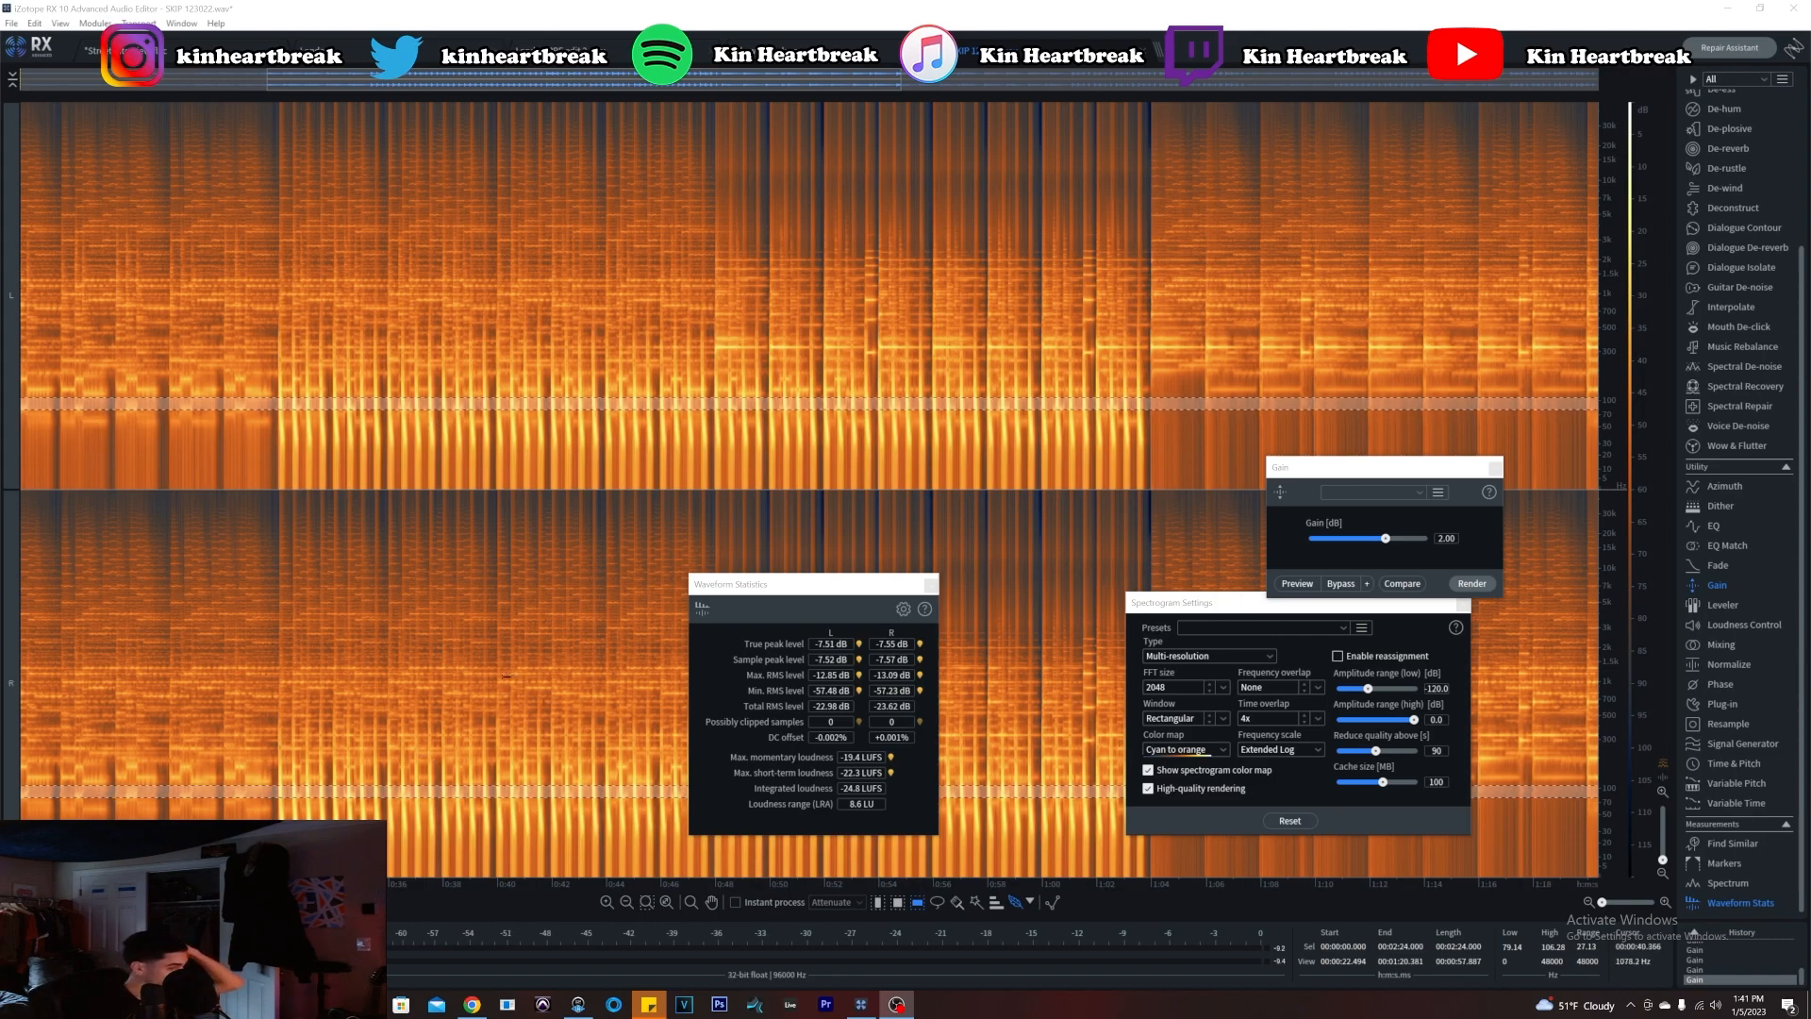
{"action": "left_click", "coordinate": [547, 660]}
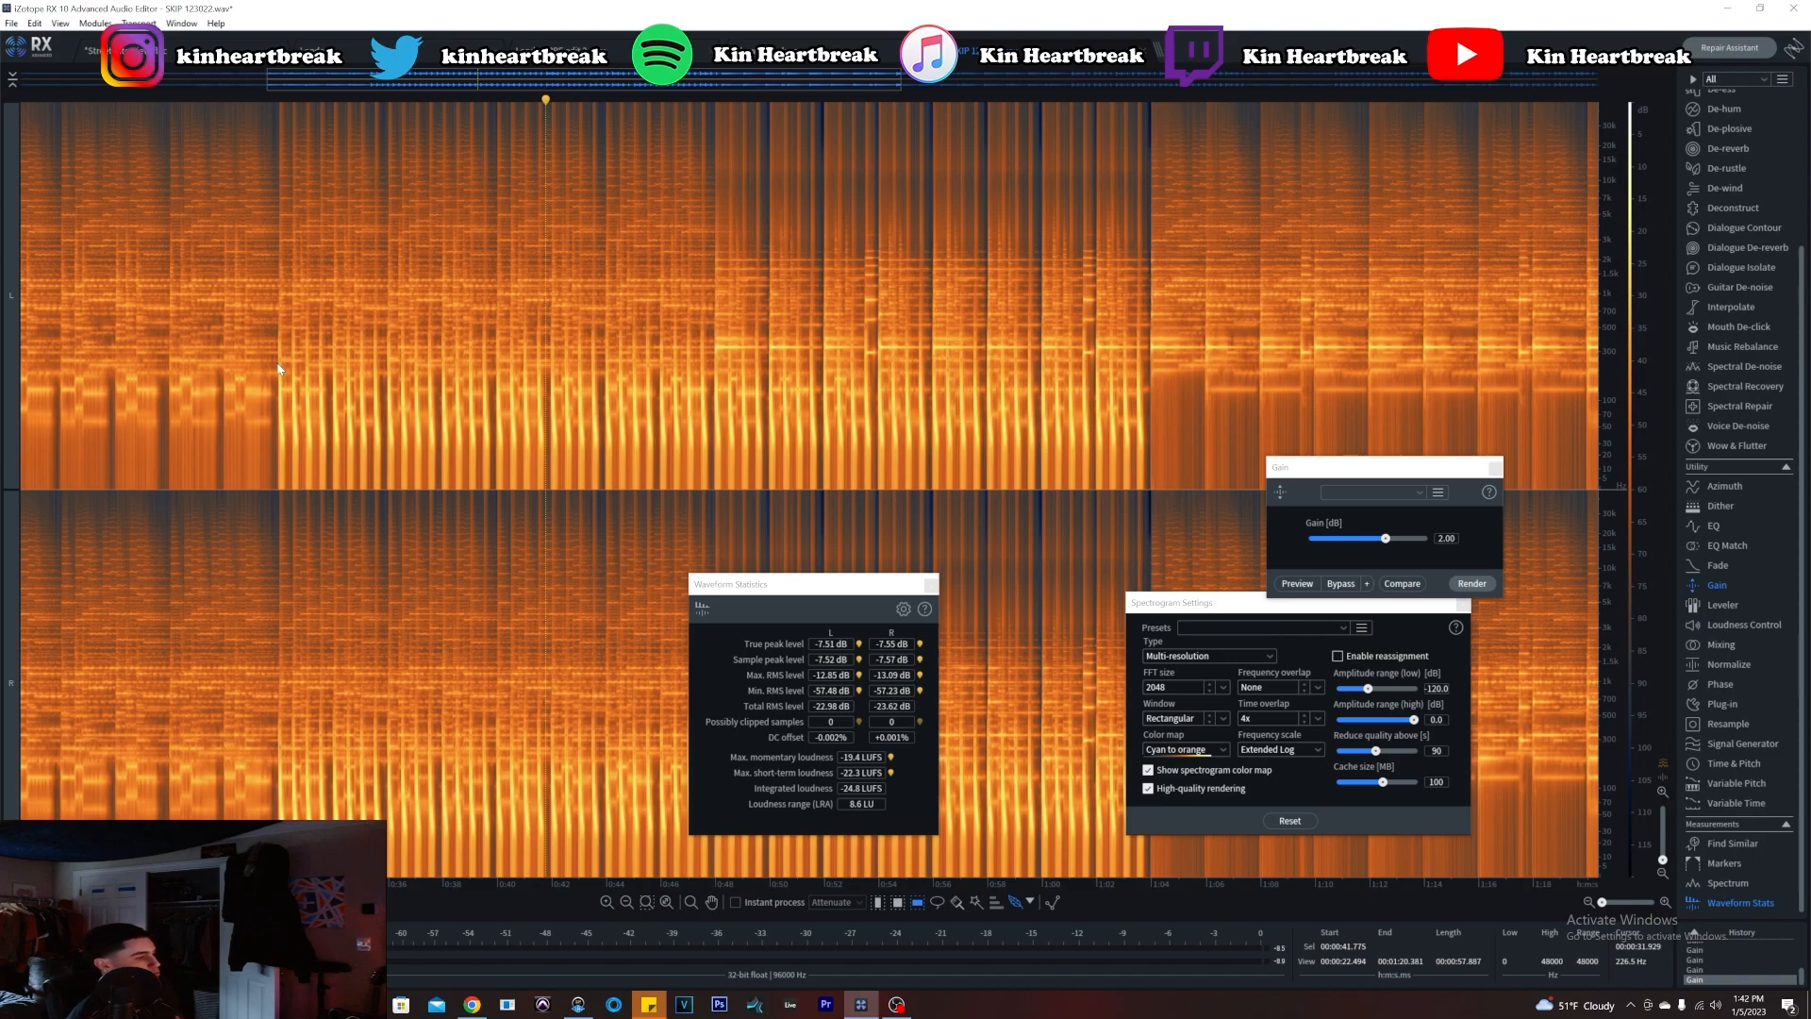